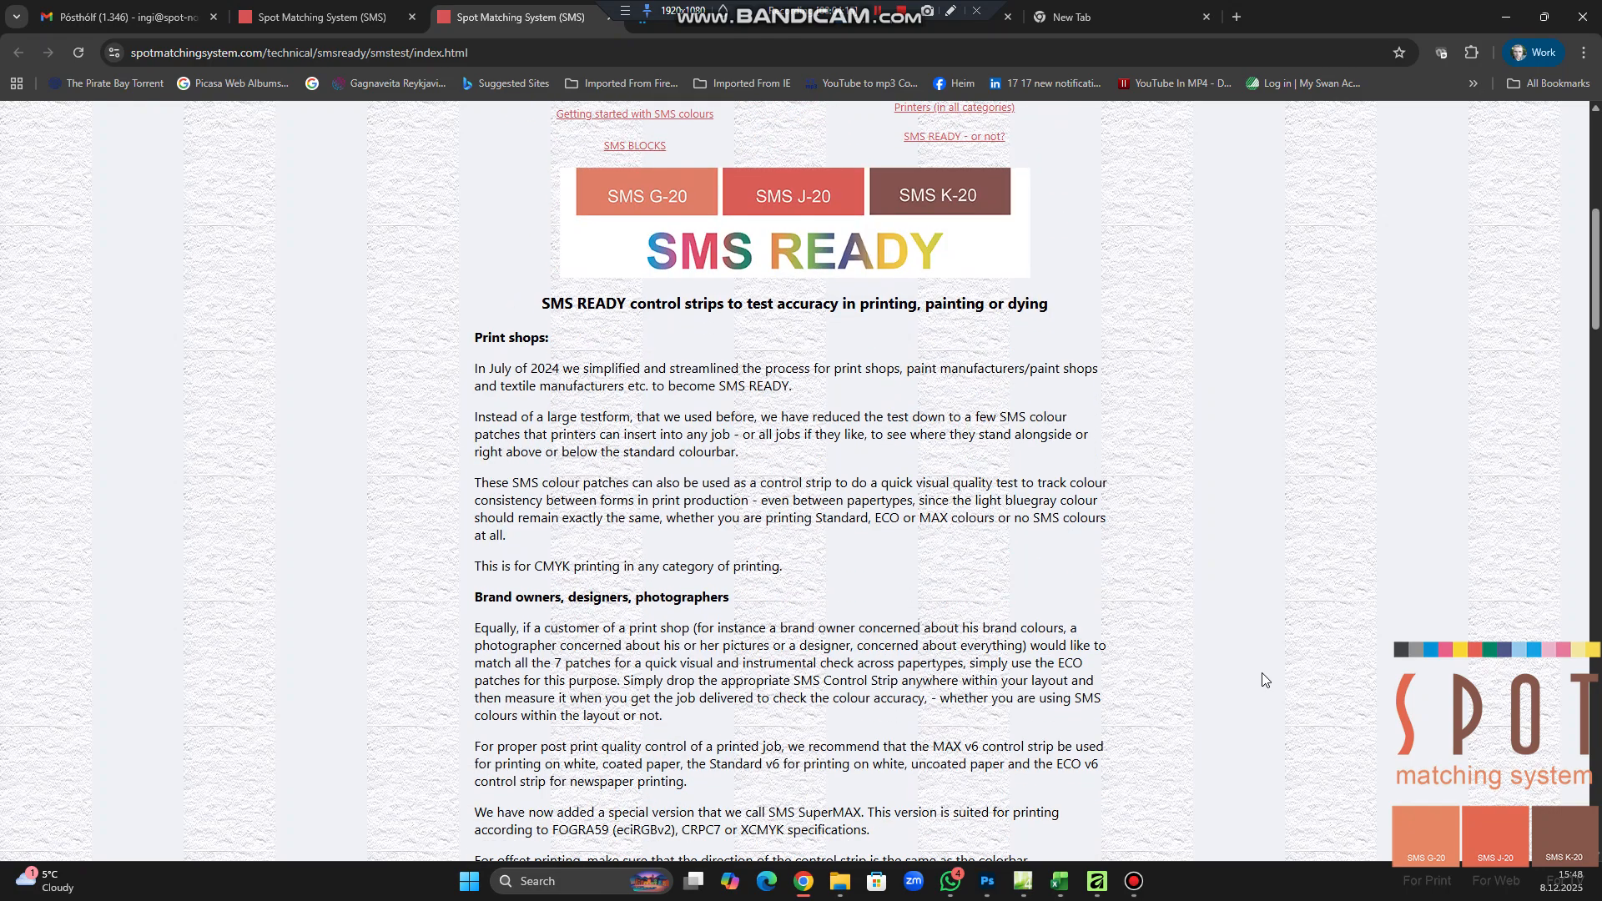
# Find the Mini version download of the SMS Standard v6 control strip and start saving its linked PDF
pyautogui.scroll(-4, 1262, 672)
pyautogui.scroll(-10, 1261, 672)
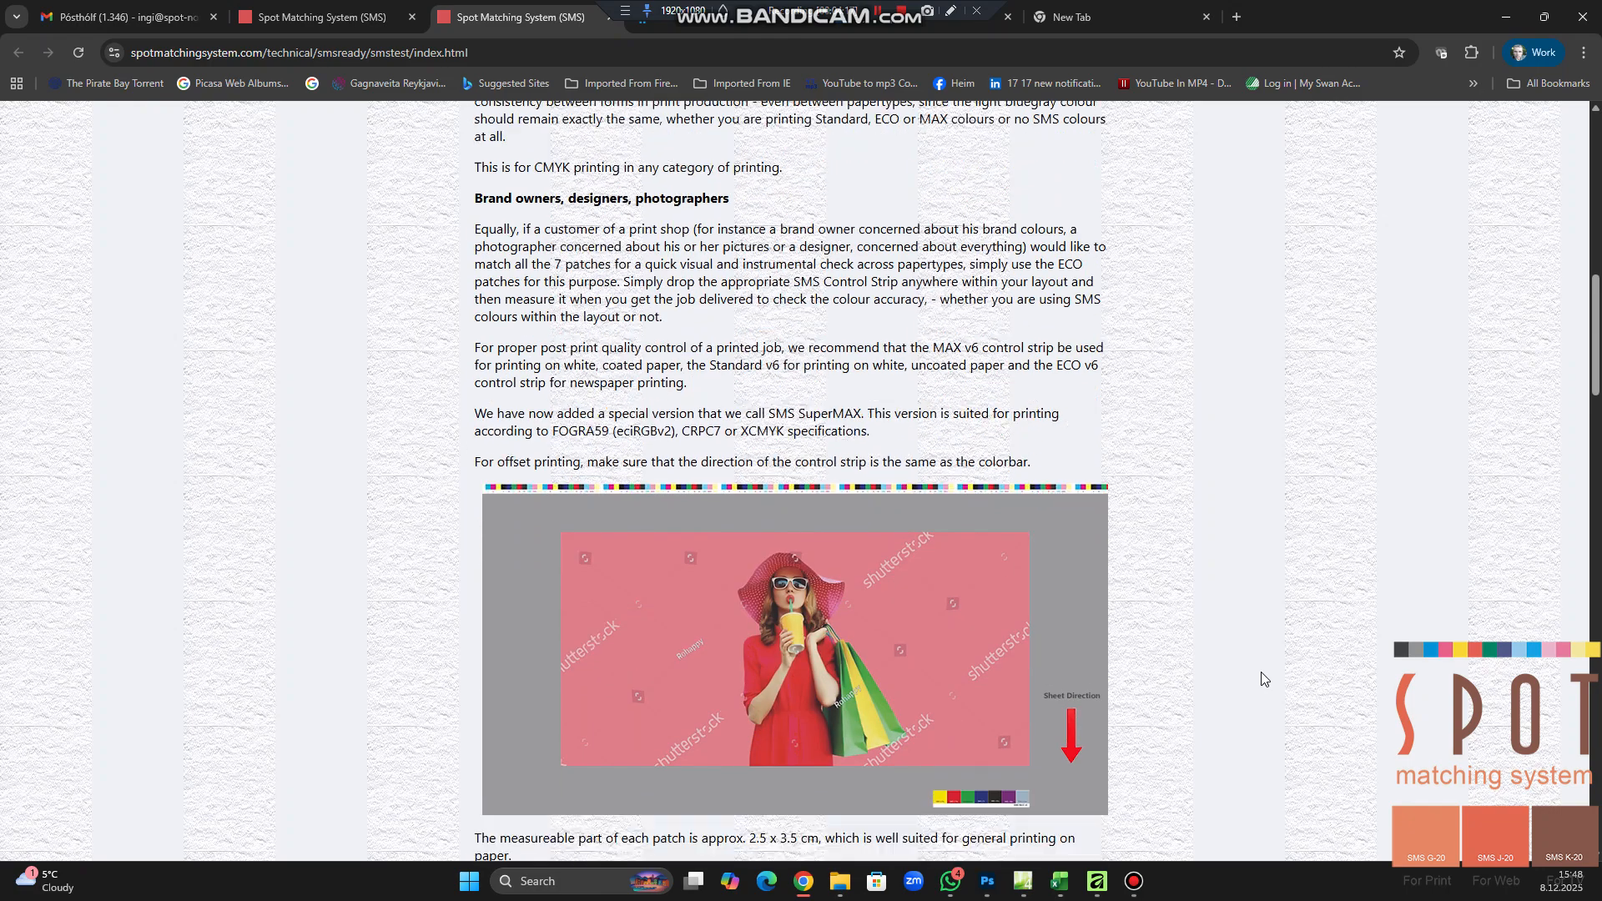
pyautogui.scroll(-3, 1262, 679)
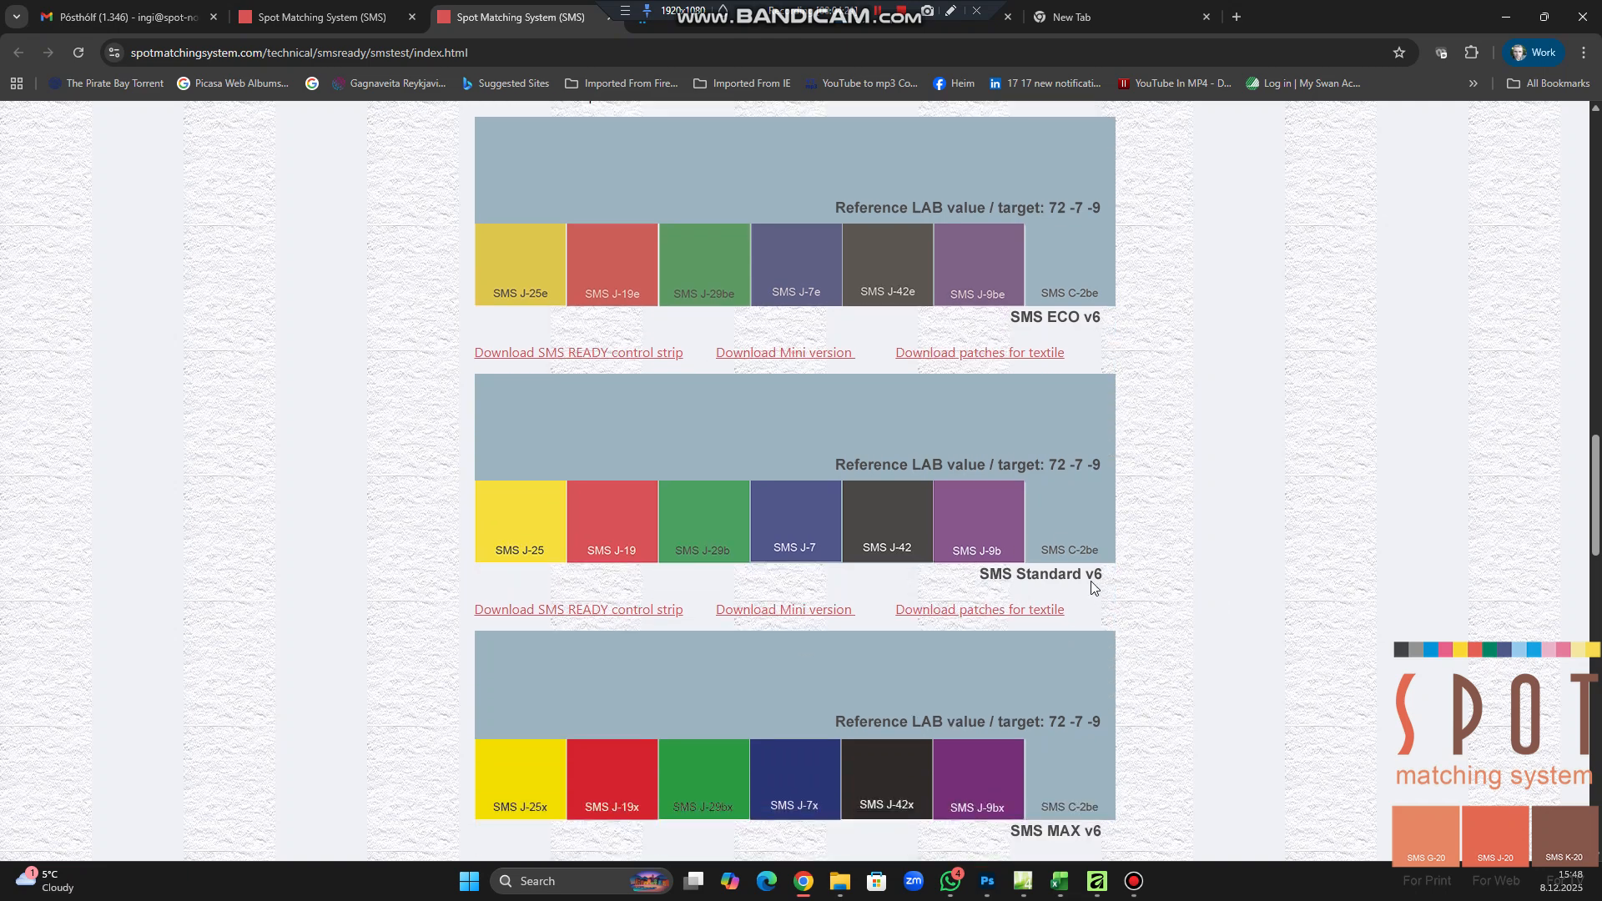
pyautogui.rightClick(767, 615)
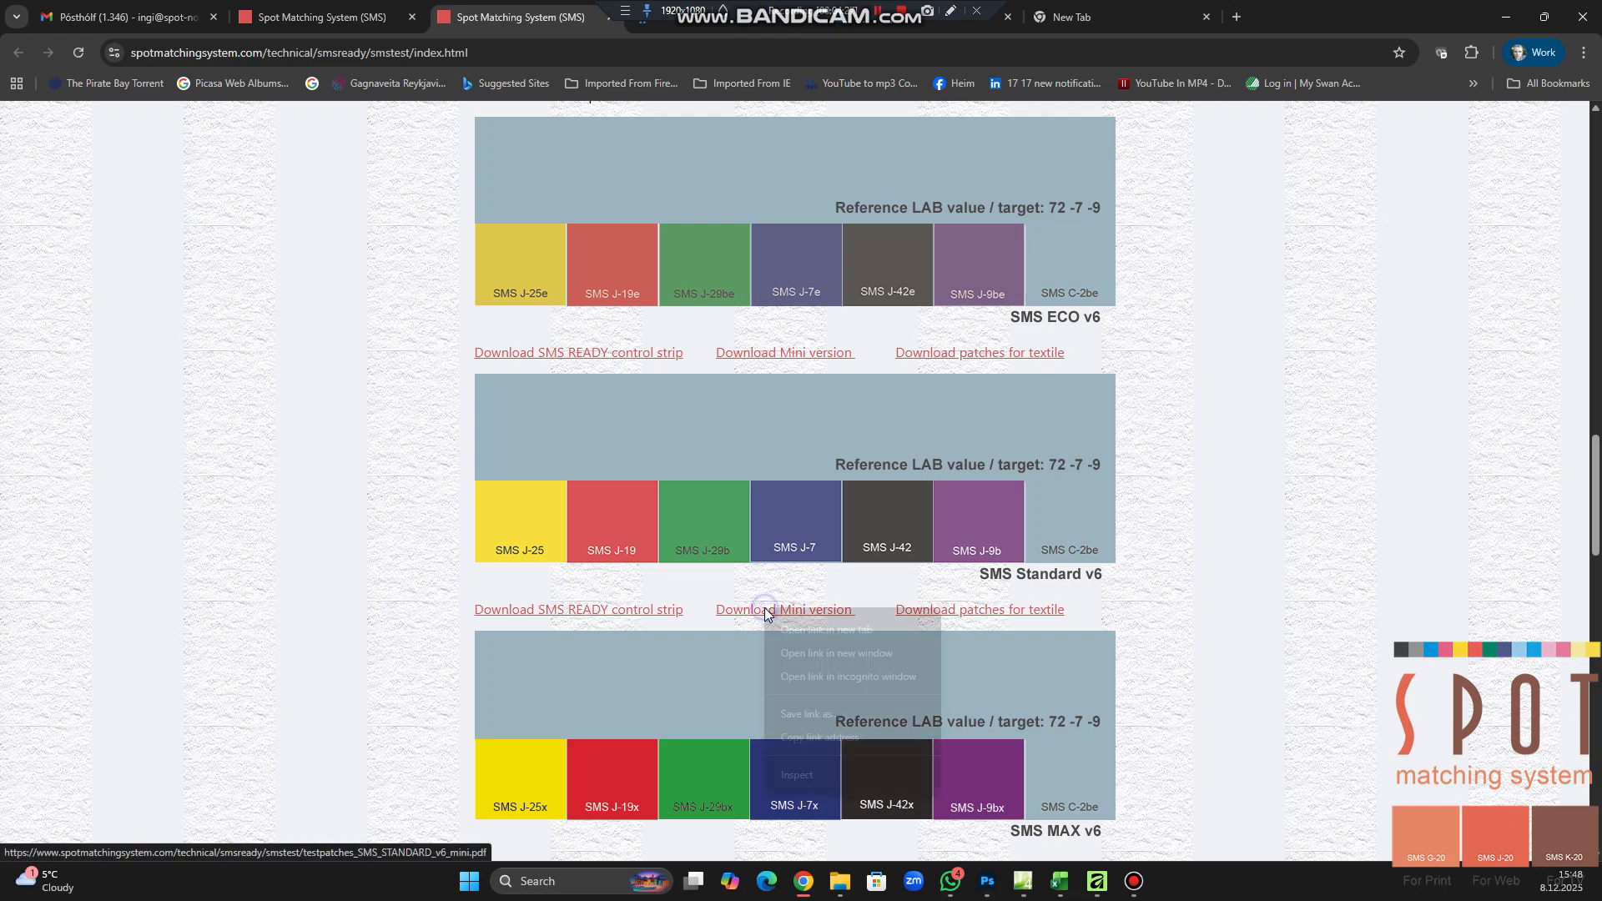
pyautogui.click(822, 714)
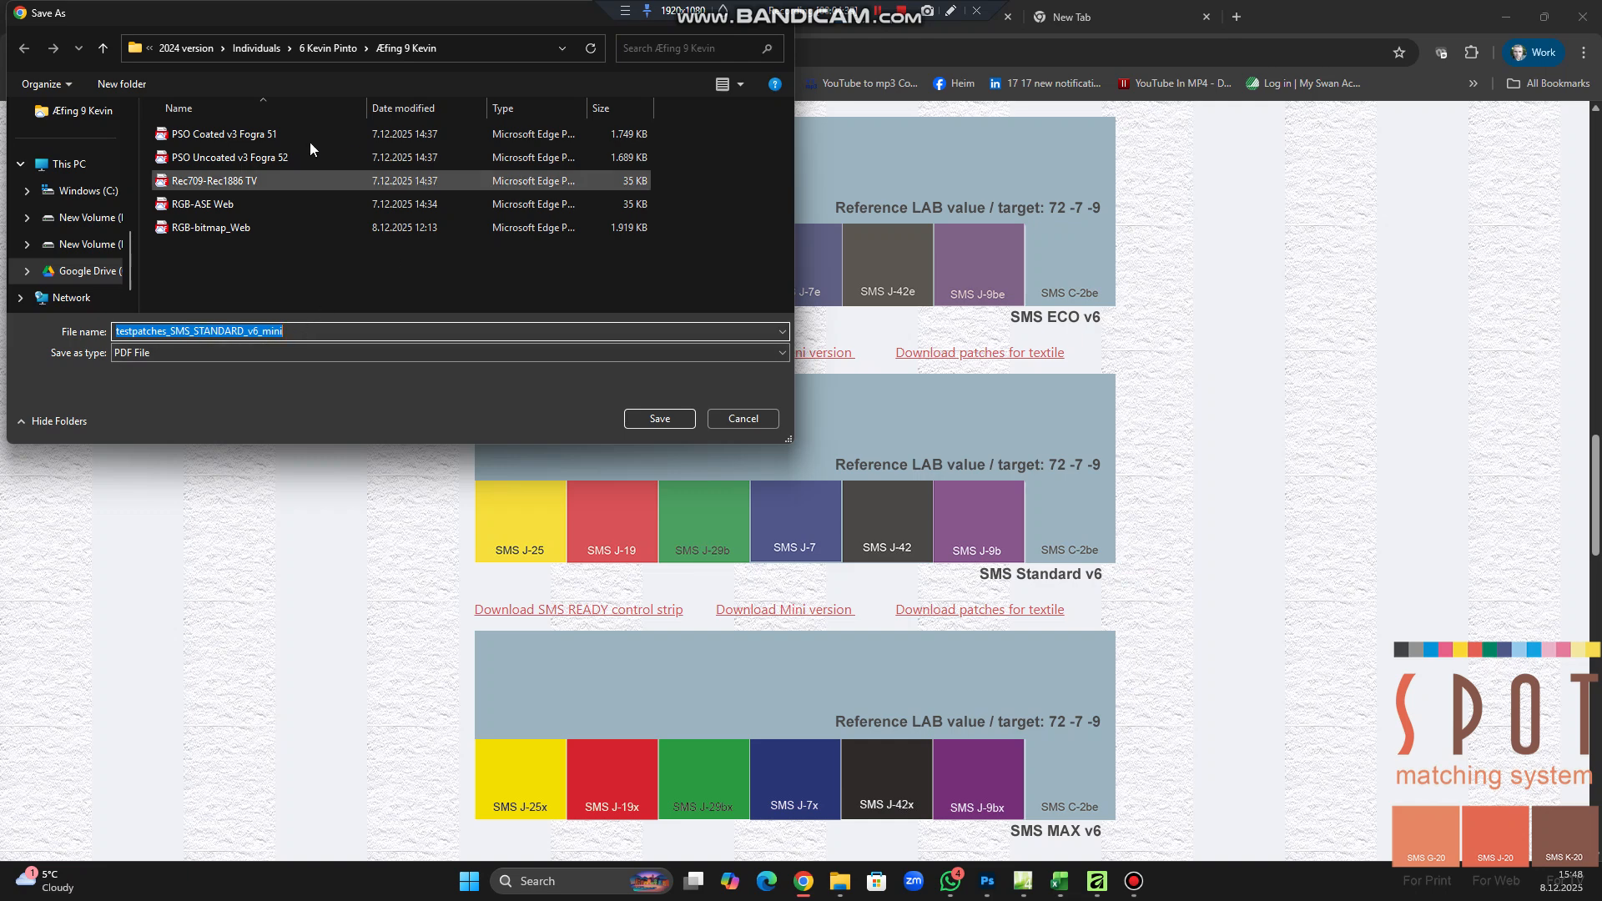
# Save the control strip PDF as testpatches_SMS_STANDARD_v6_mini in the demo folder's Affinity 3 test 11.2025 subfolder
pyautogui.click(244, 50)
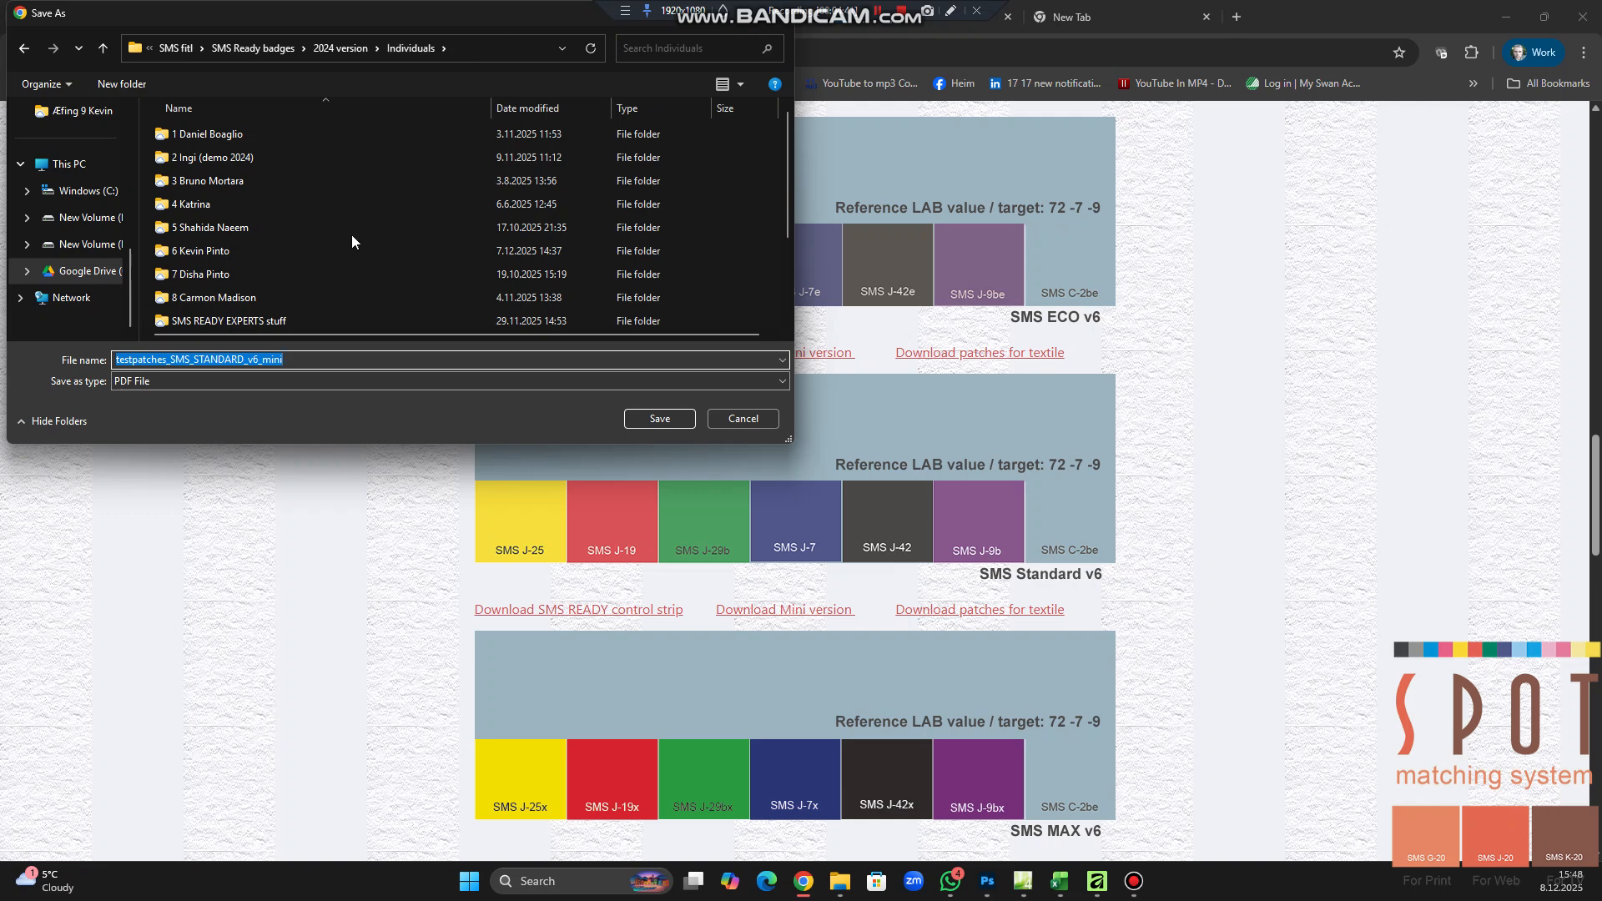
pyautogui.scroll(-2, 360, 231)
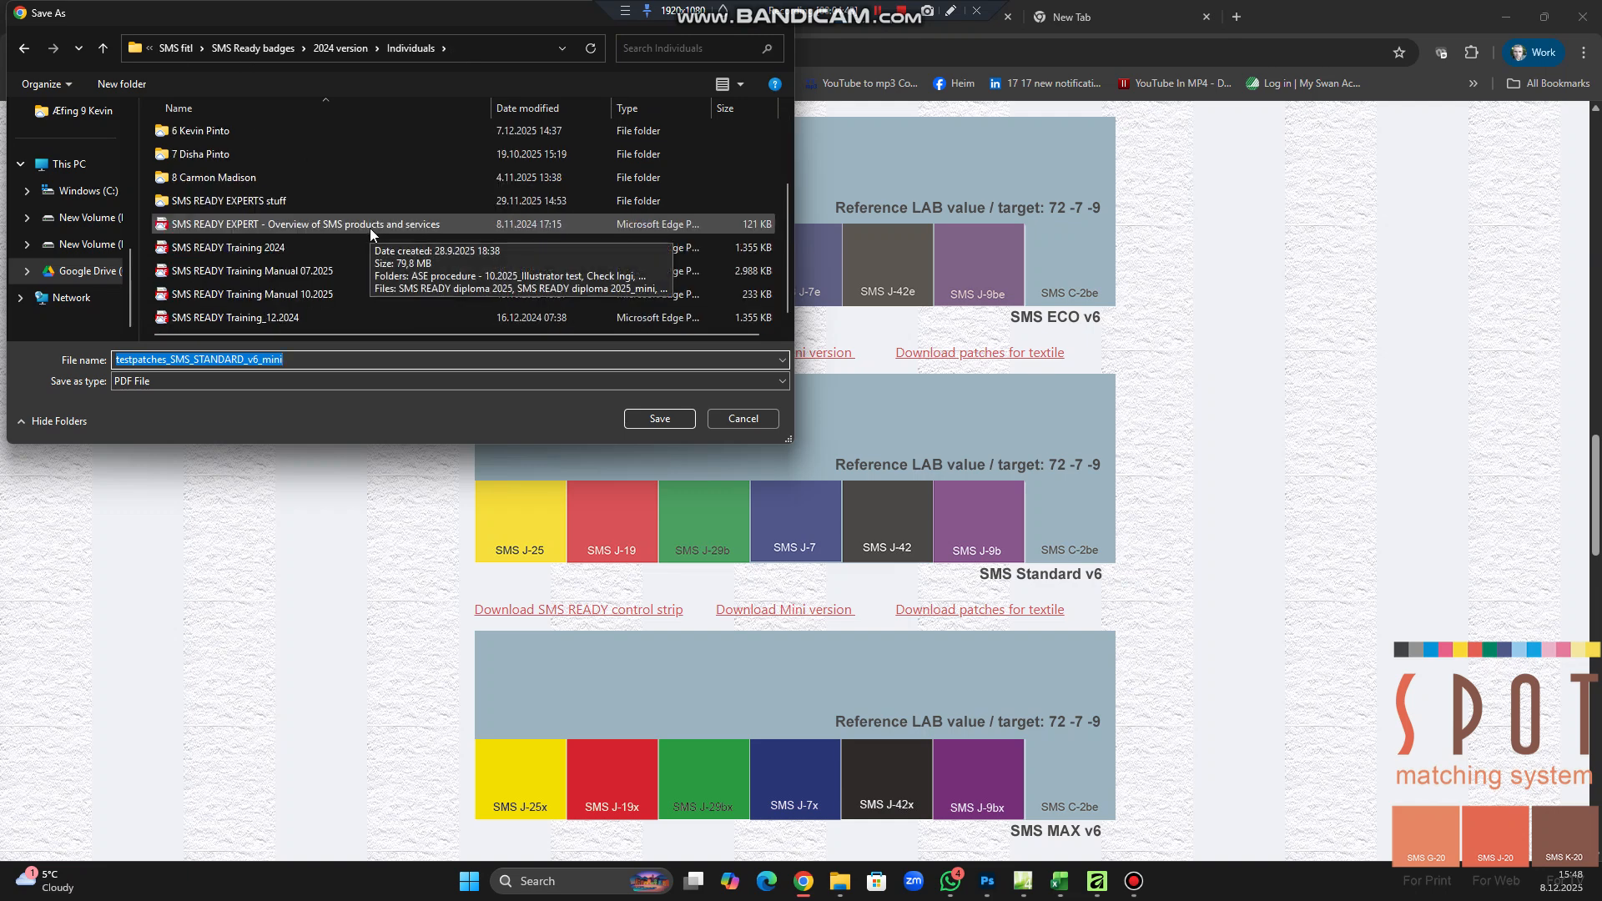
pyautogui.scroll(2, 369, 228)
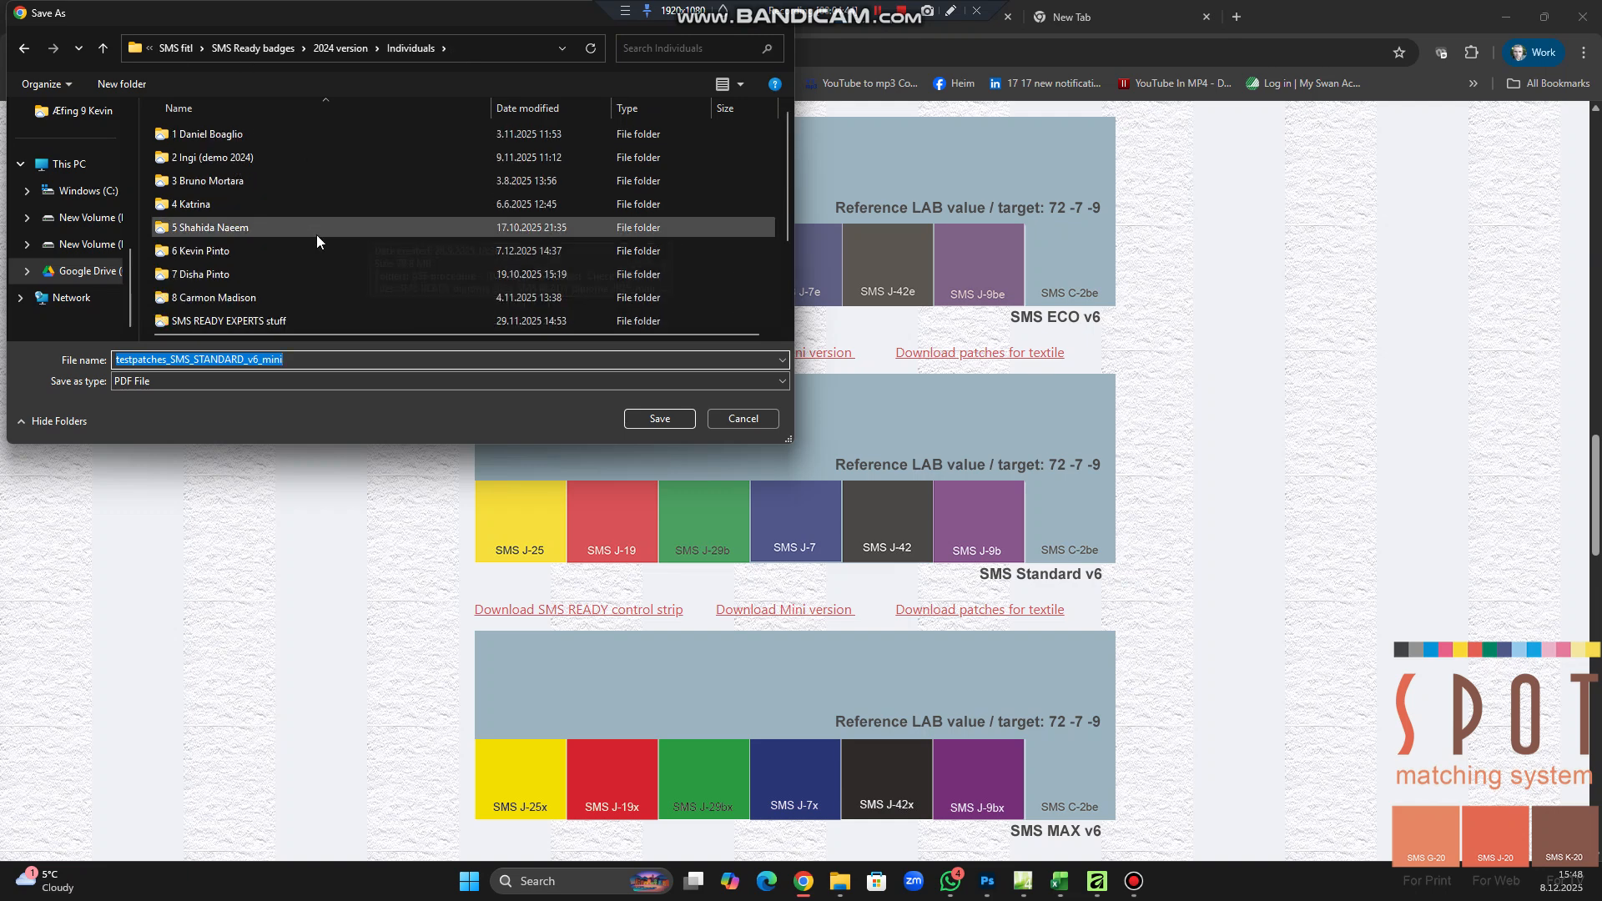
pyautogui.doubleClick(189, 157)
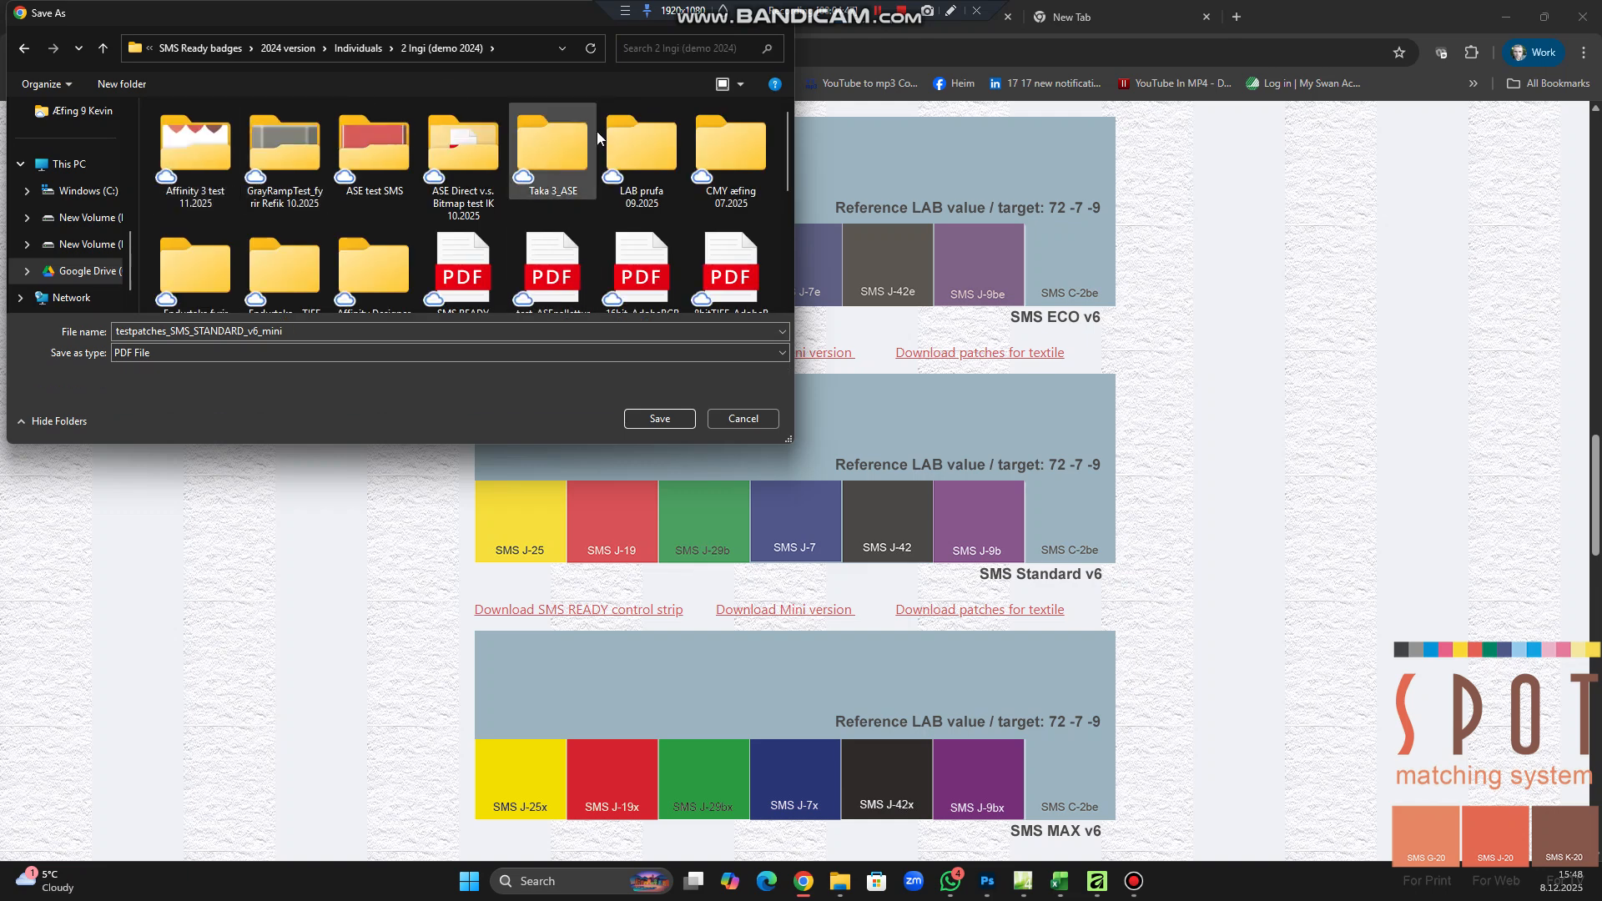
pyautogui.click(186, 155)
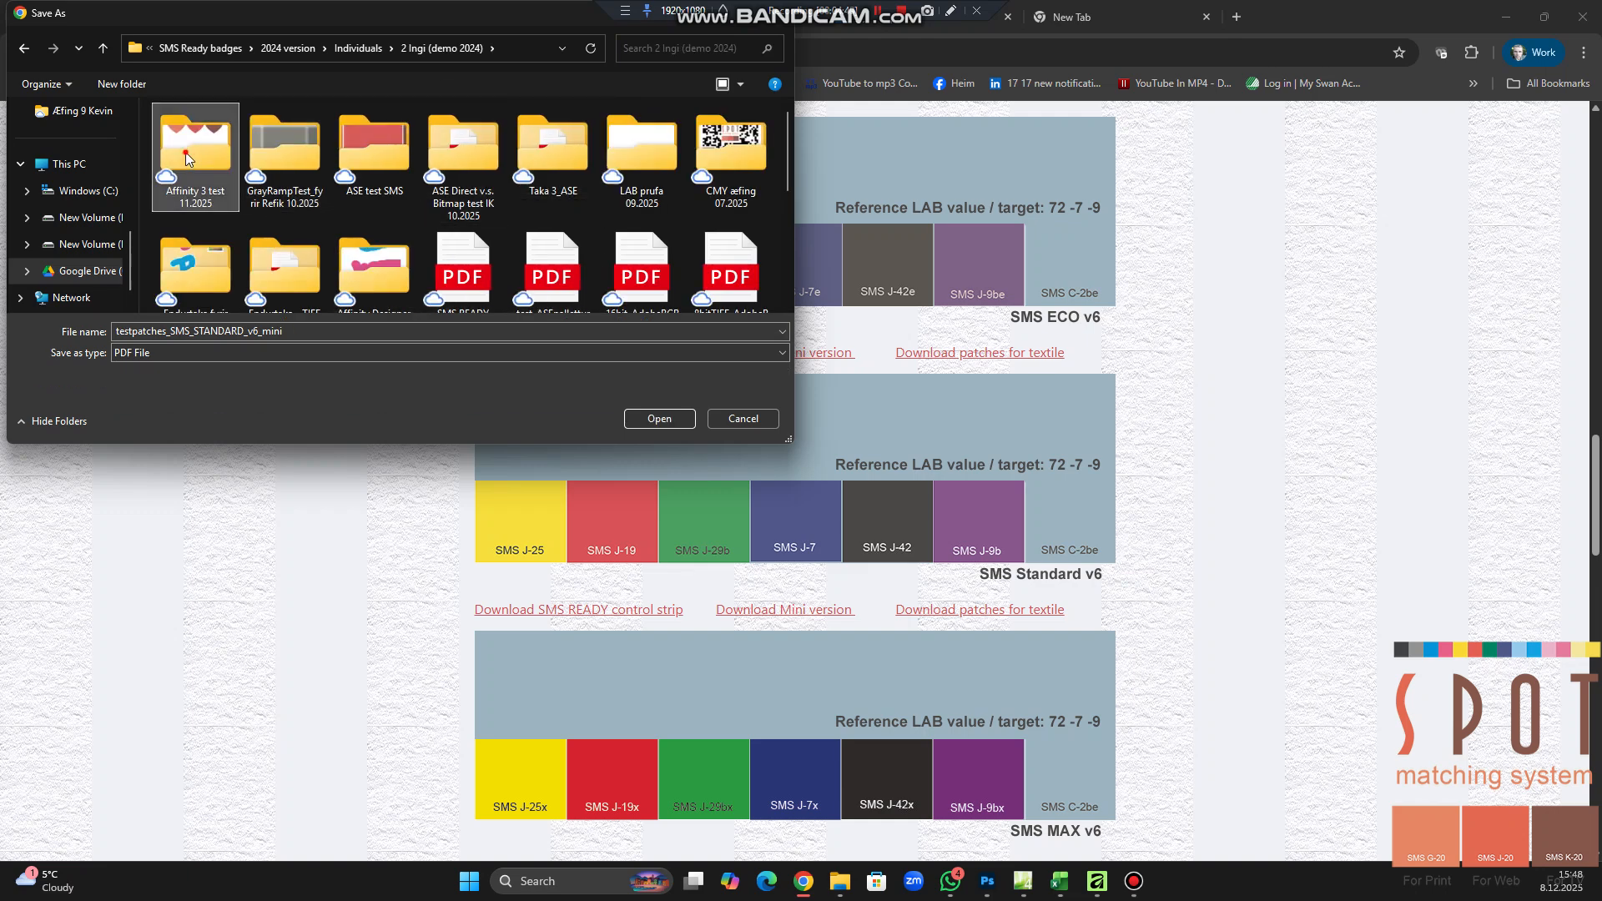
pyautogui.doubleClick(185, 156)
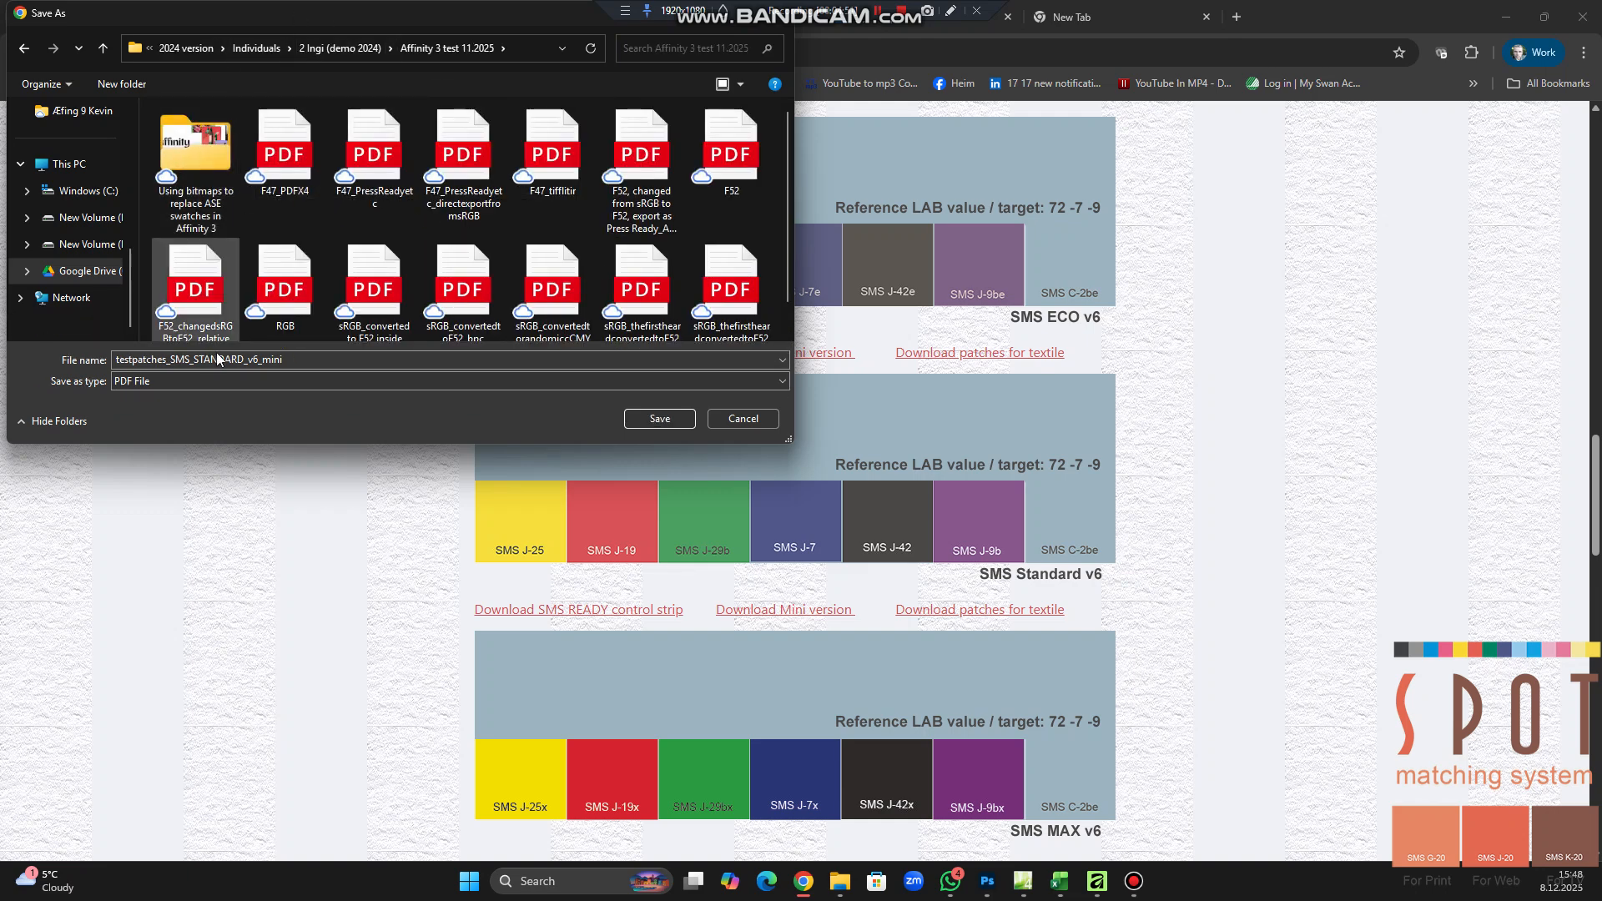
pyautogui.scroll(-1, 451, 292)
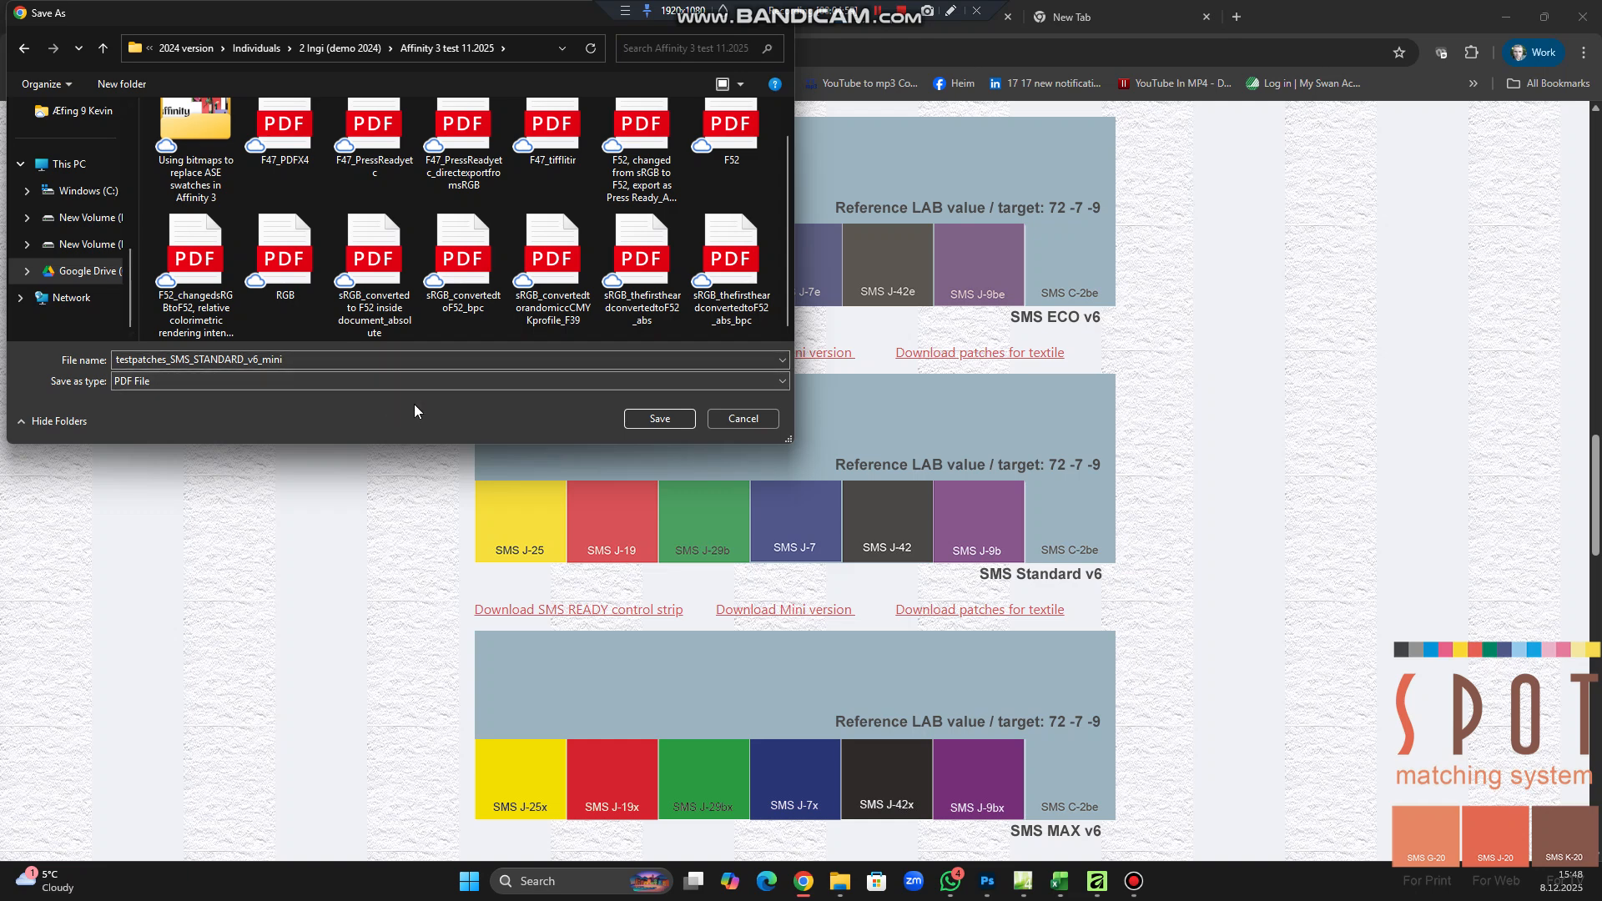
pyautogui.click(653, 421)
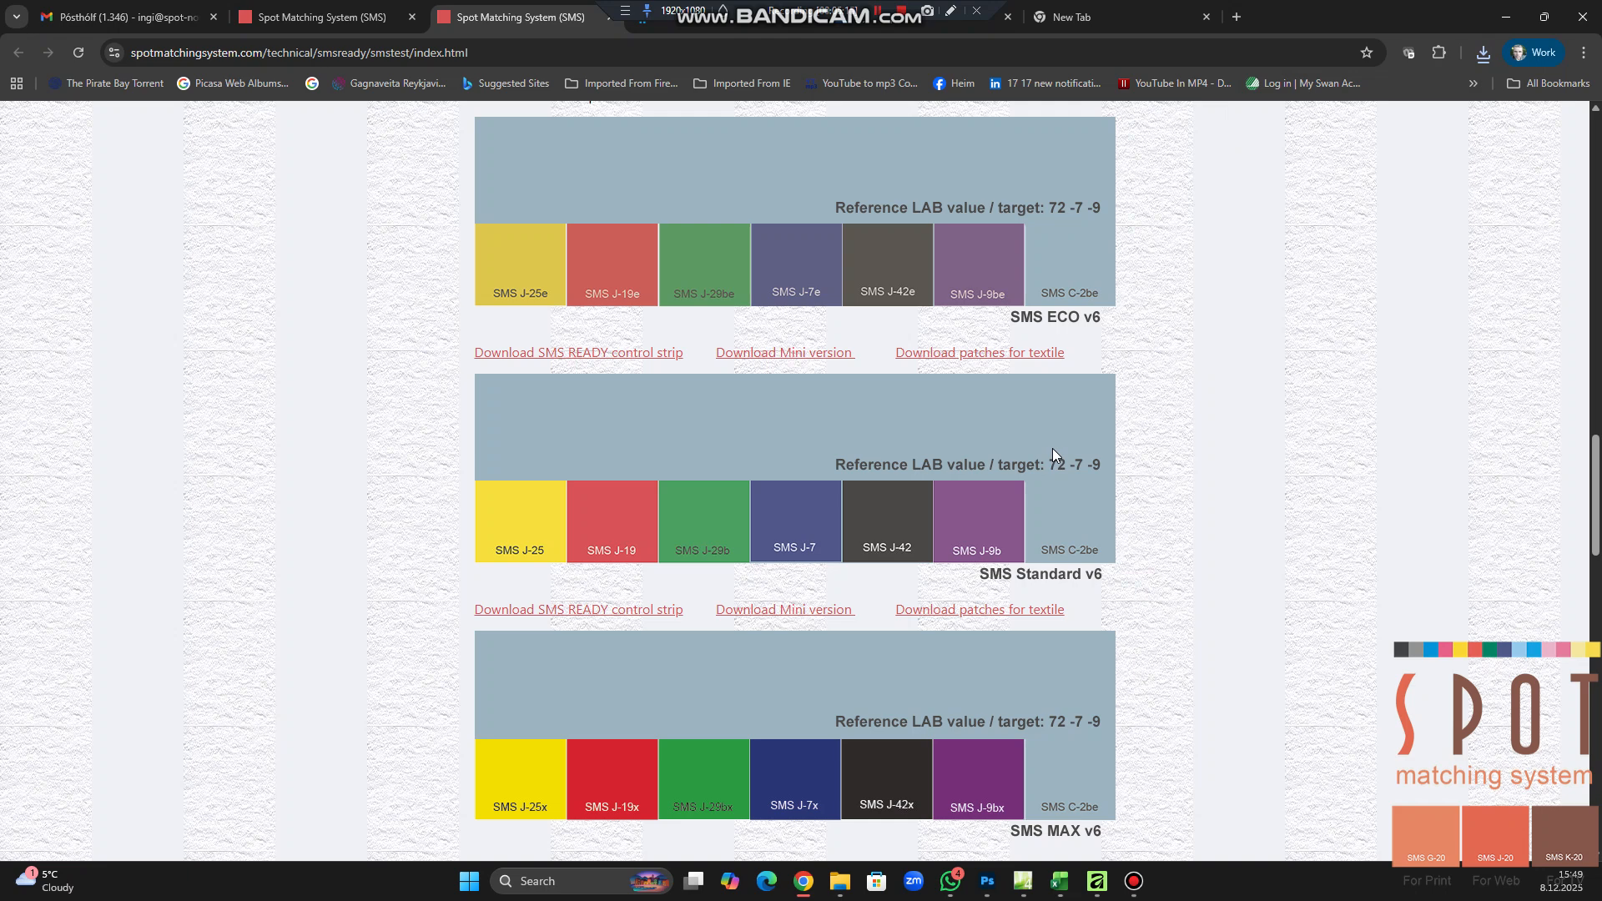
# Switch to Photoshop and import testpatches_SMS_STANDARD_v6_mini as an 8-bit sRGB IEC61966-2.1 image at 300 pixels/inch
pyautogui.click(987, 883)
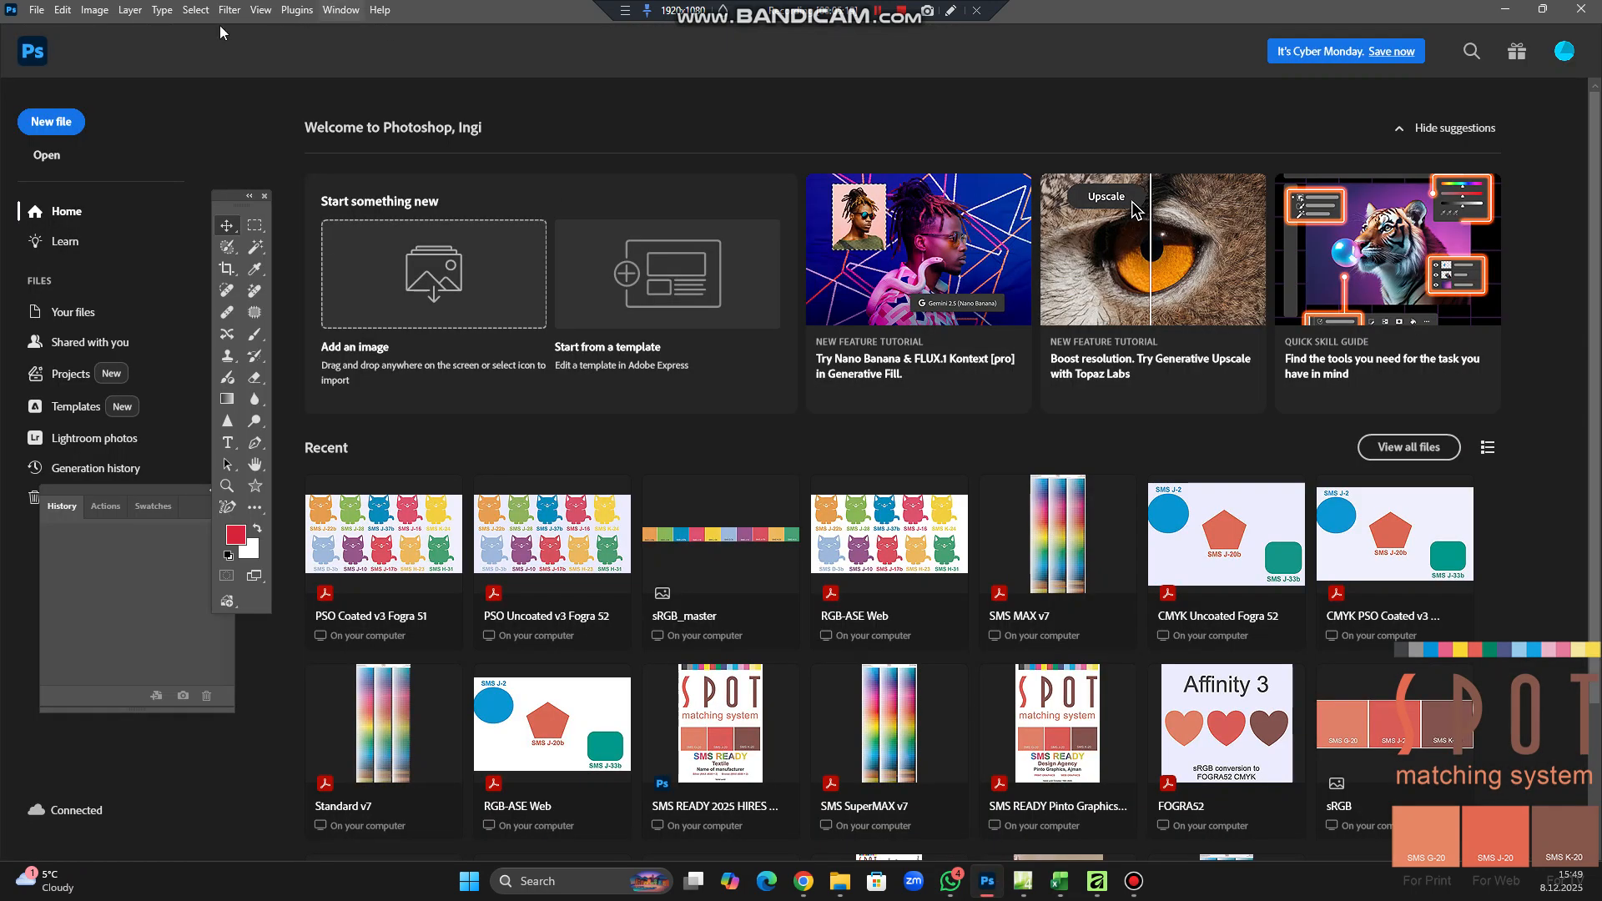
pyautogui.click(37, 11)
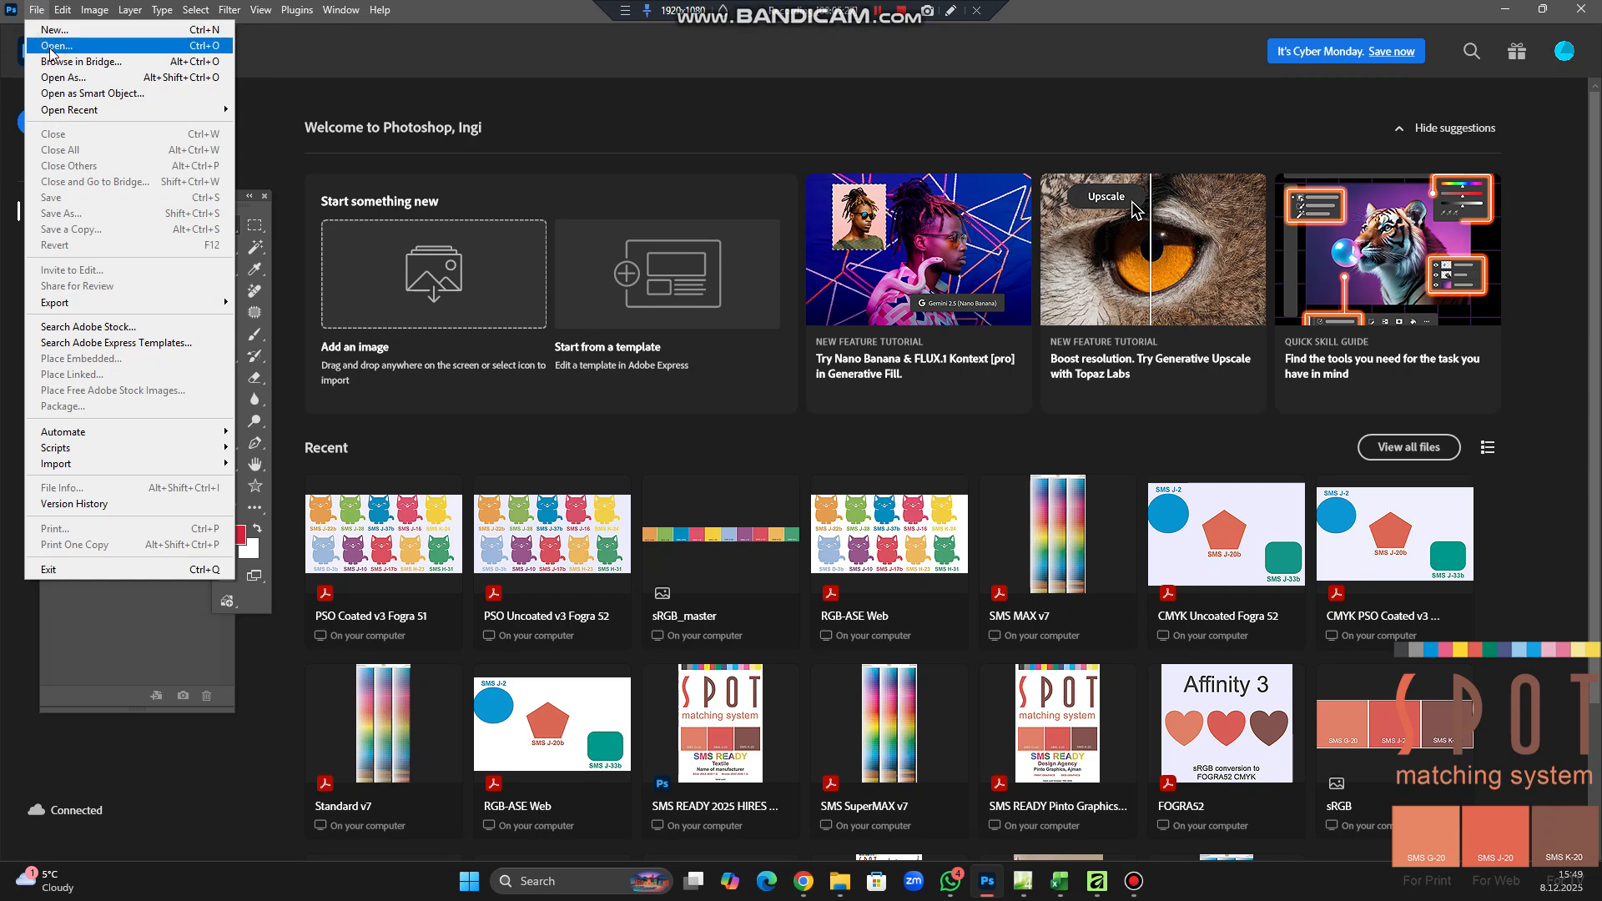
pyautogui.click(52, 46)
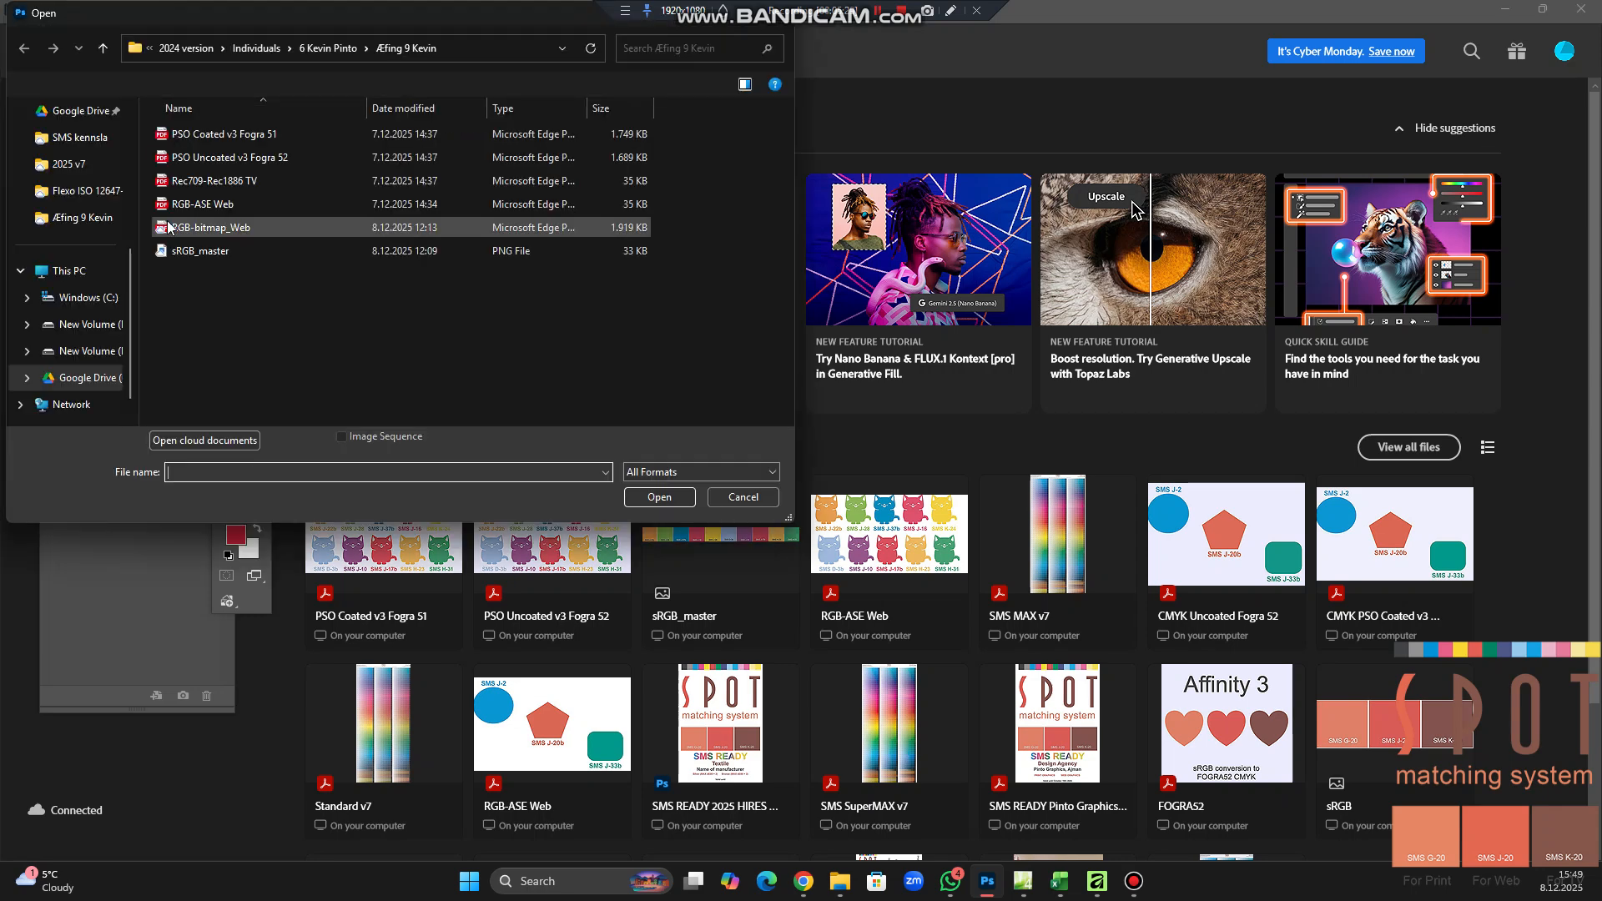
pyautogui.scroll(5, 50, 184)
pyautogui.click(46, 119)
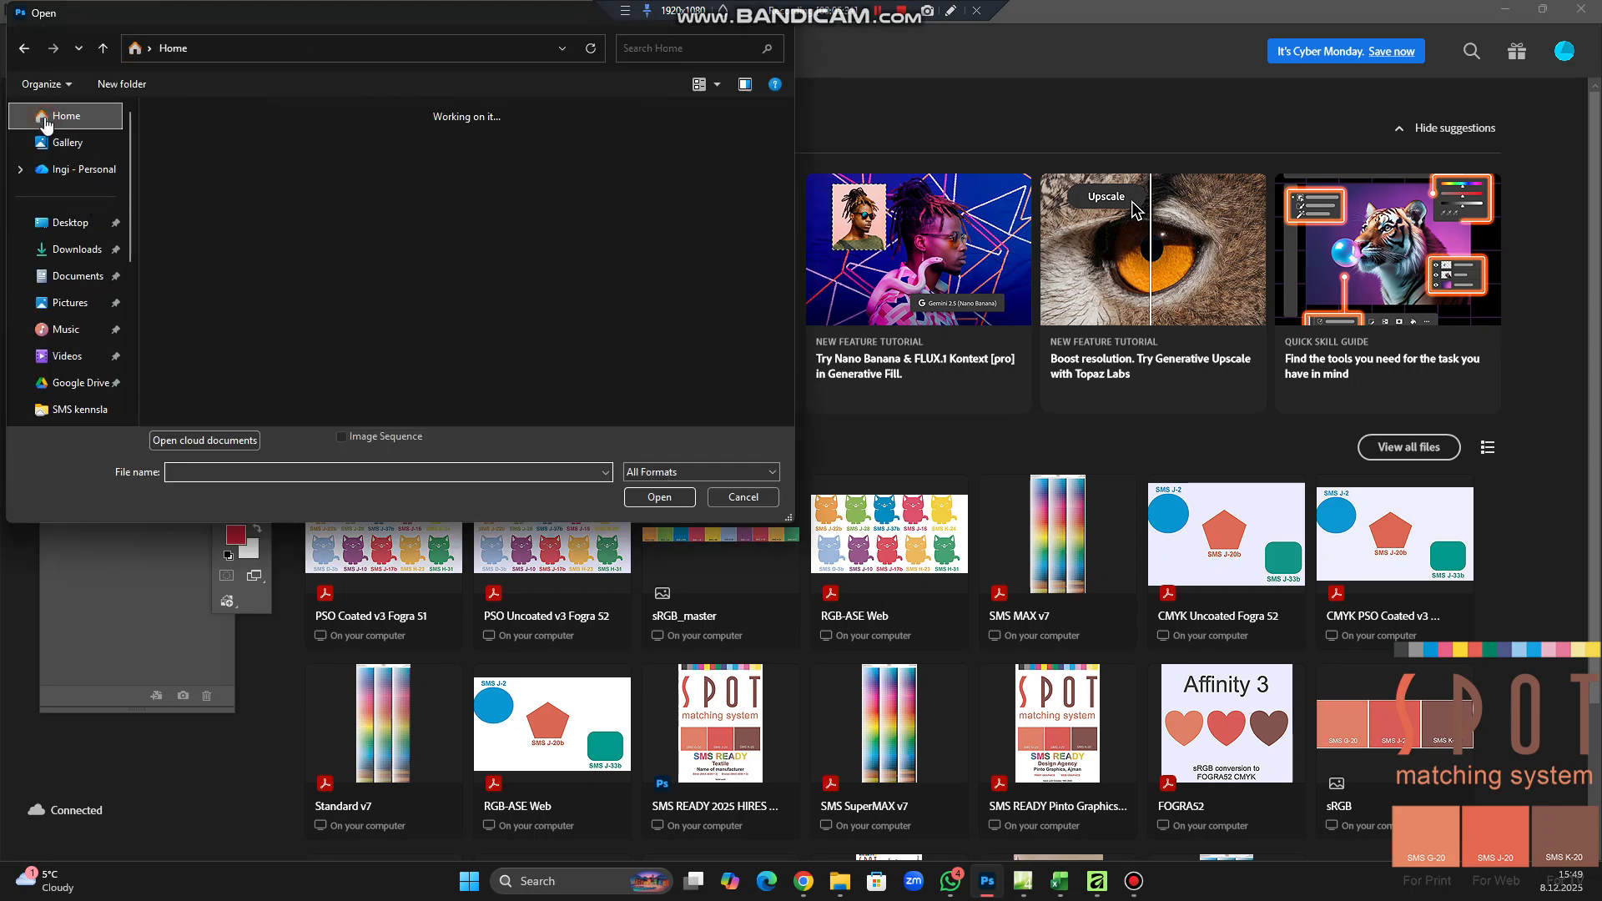
pyautogui.scroll(-3, 231, 305)
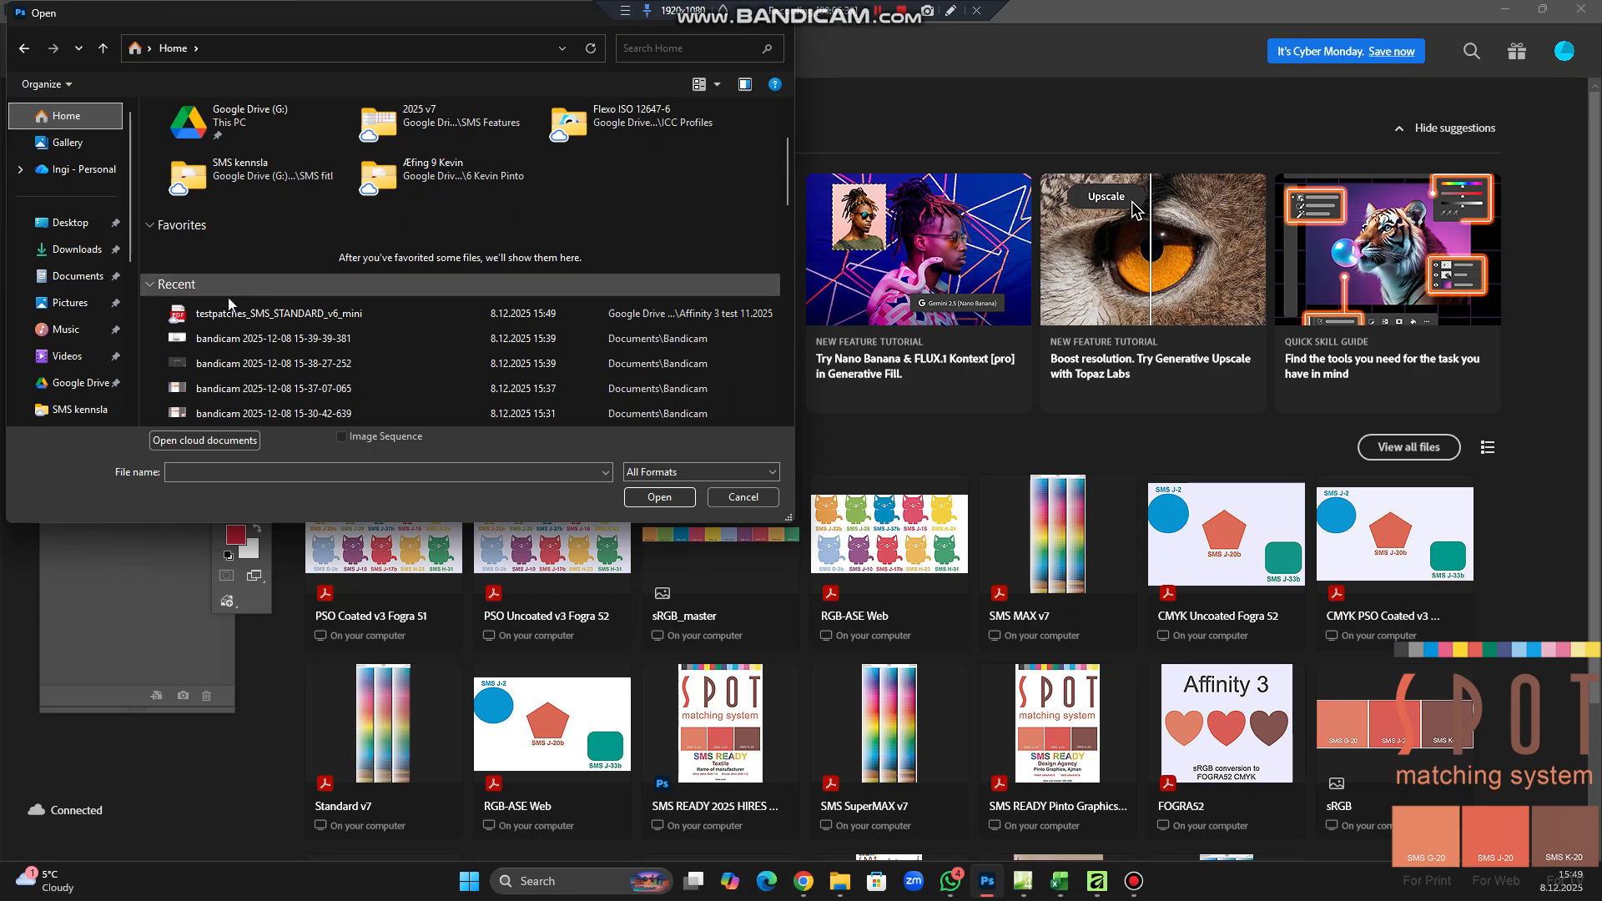
pyautogui.click(178, 317)
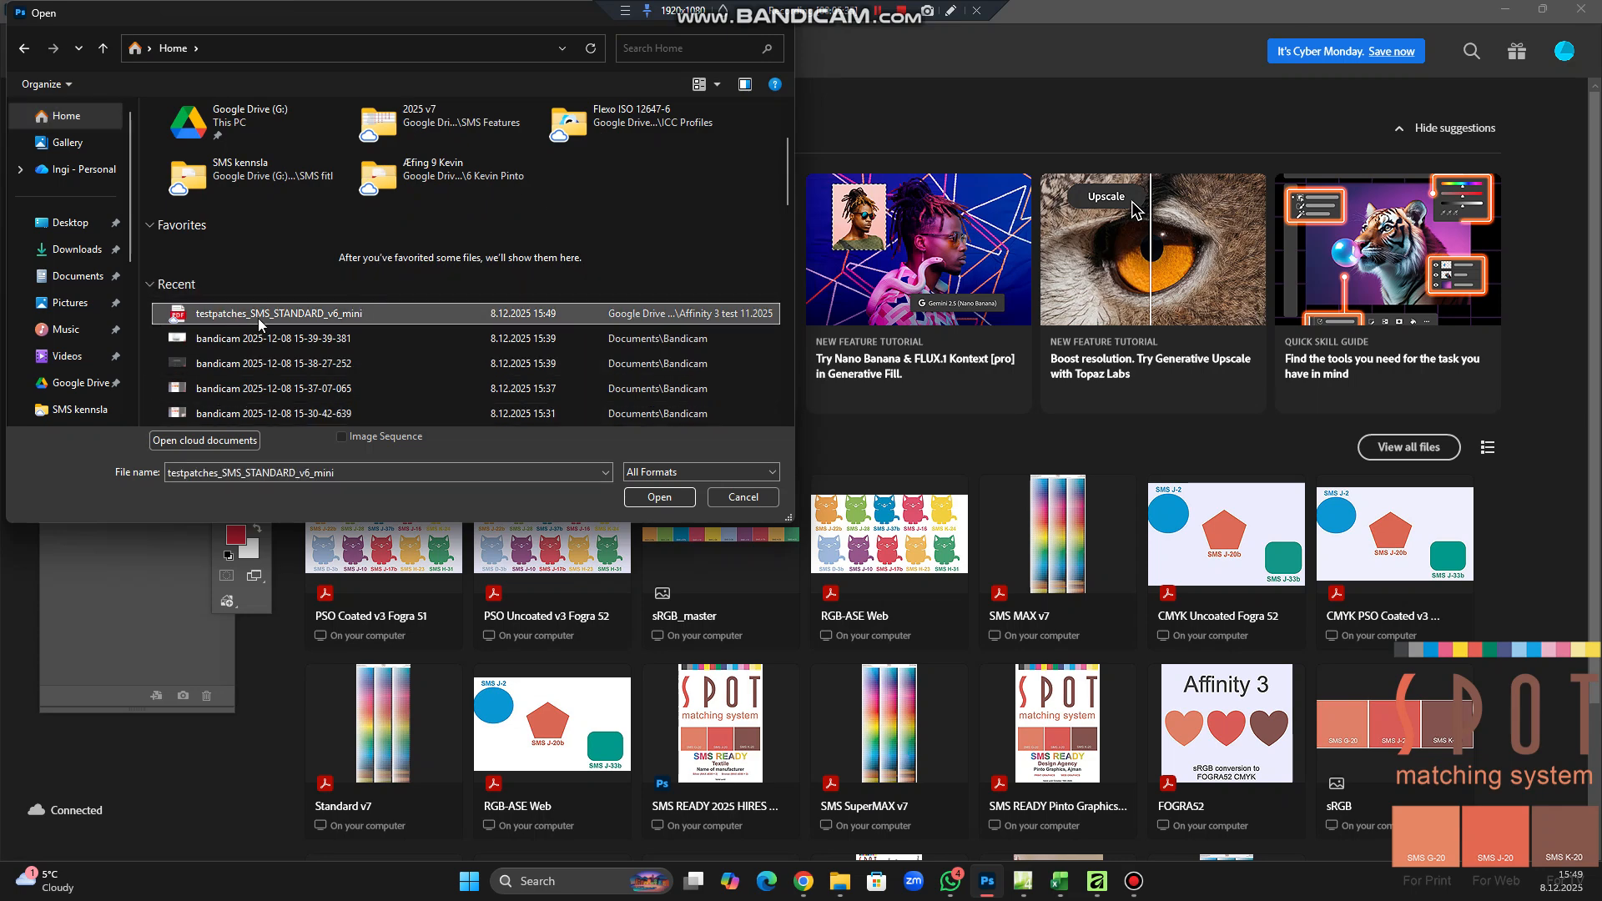
pyautogui.click(653, 496)
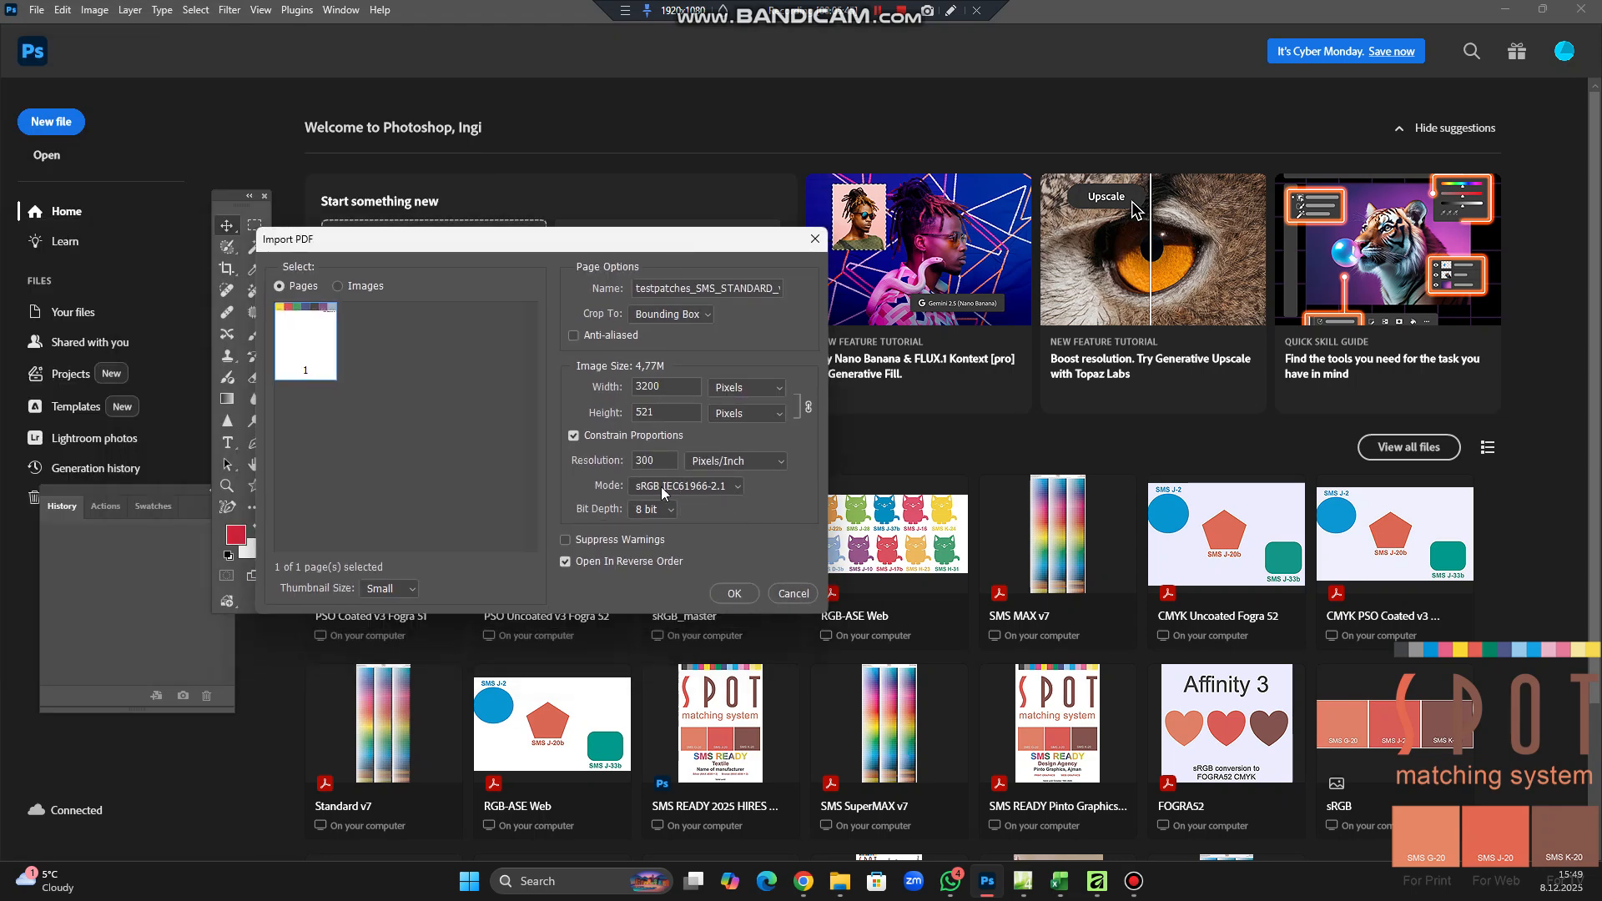
pyautogui.click(735, 594)
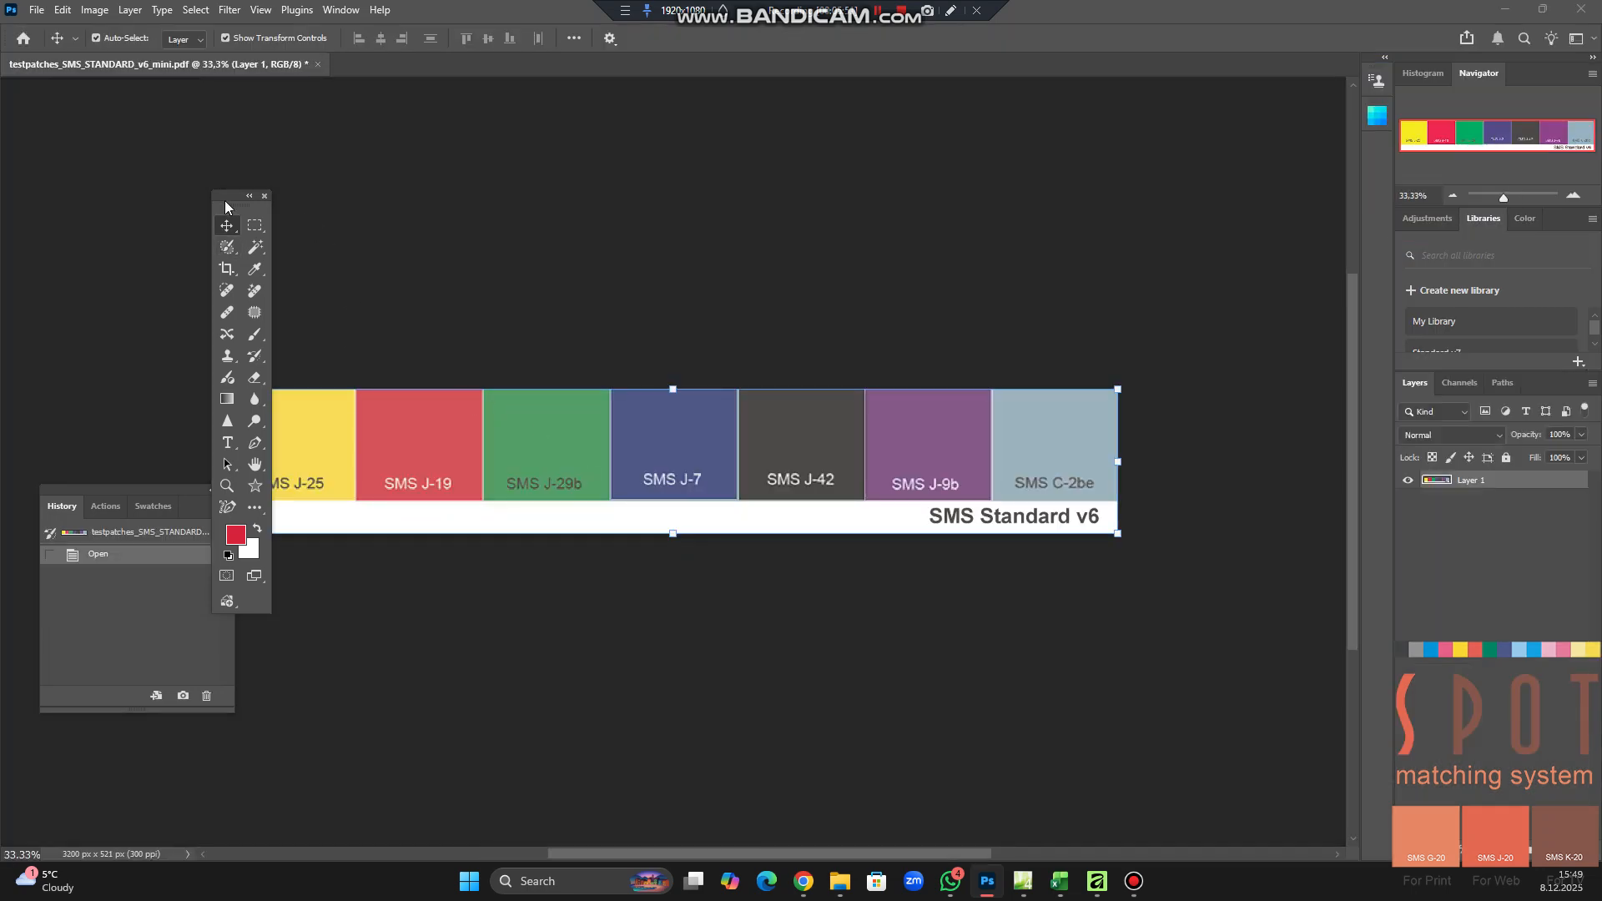
# Move the floating toolbox and History off the artwork and convert the image to the CMYK profile PSO Uncoated v3 (FOGRA52), Absolute Colorimetric
pyautogui.moveTo(240, 204); pyautogui.dragTo(154, 209)
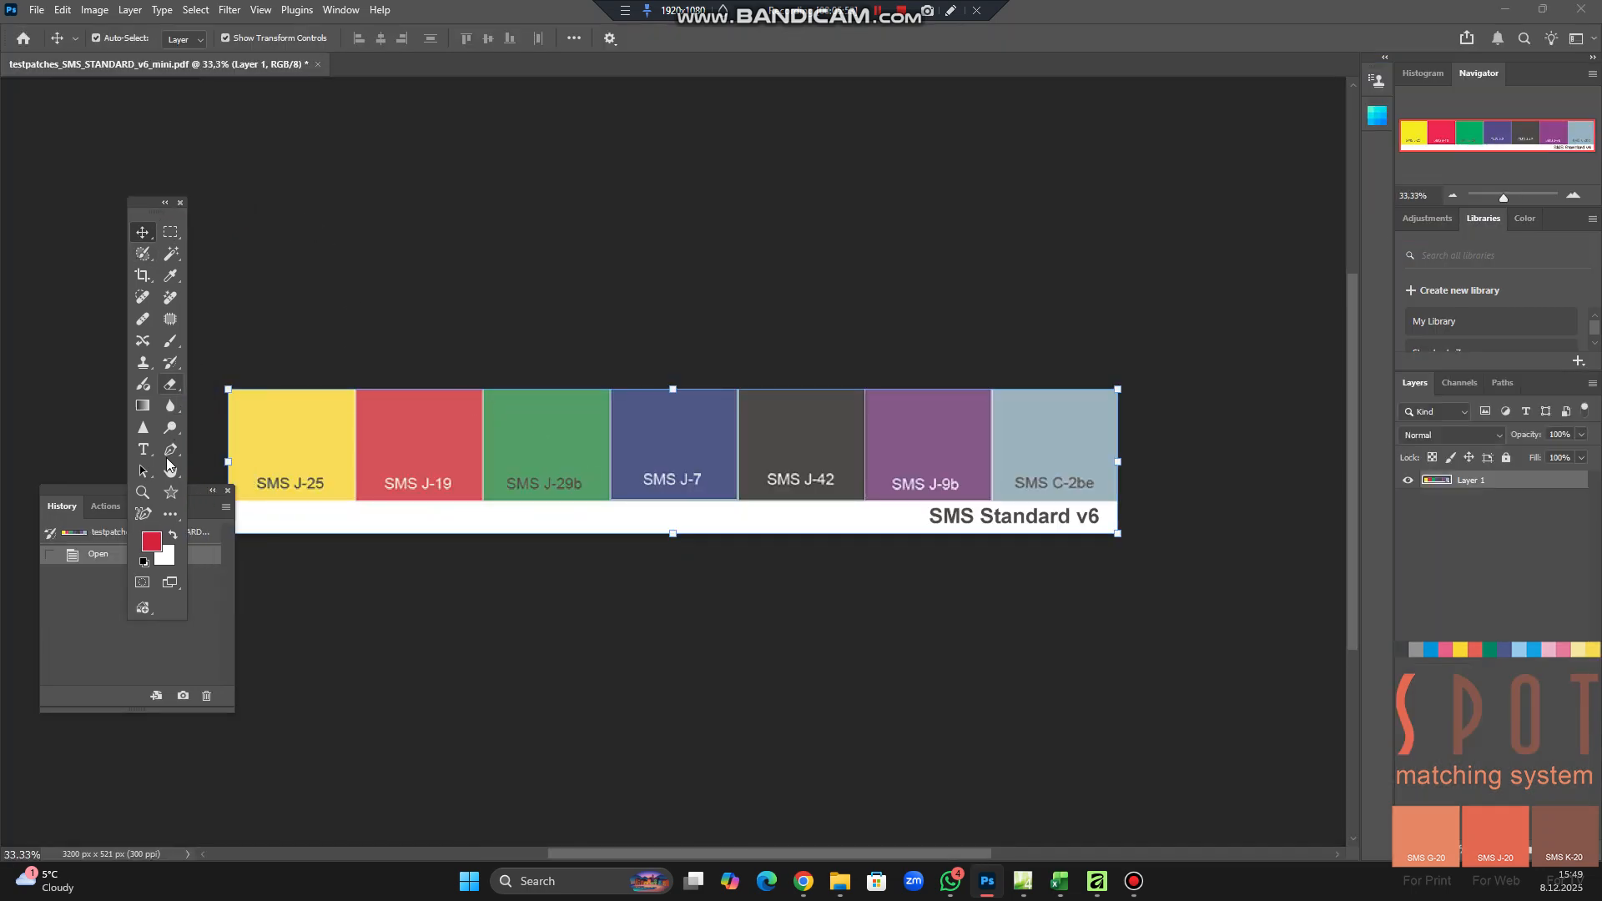
pyautogui.moveTo(118, 501); pyautogui.dragTo(85, 545)
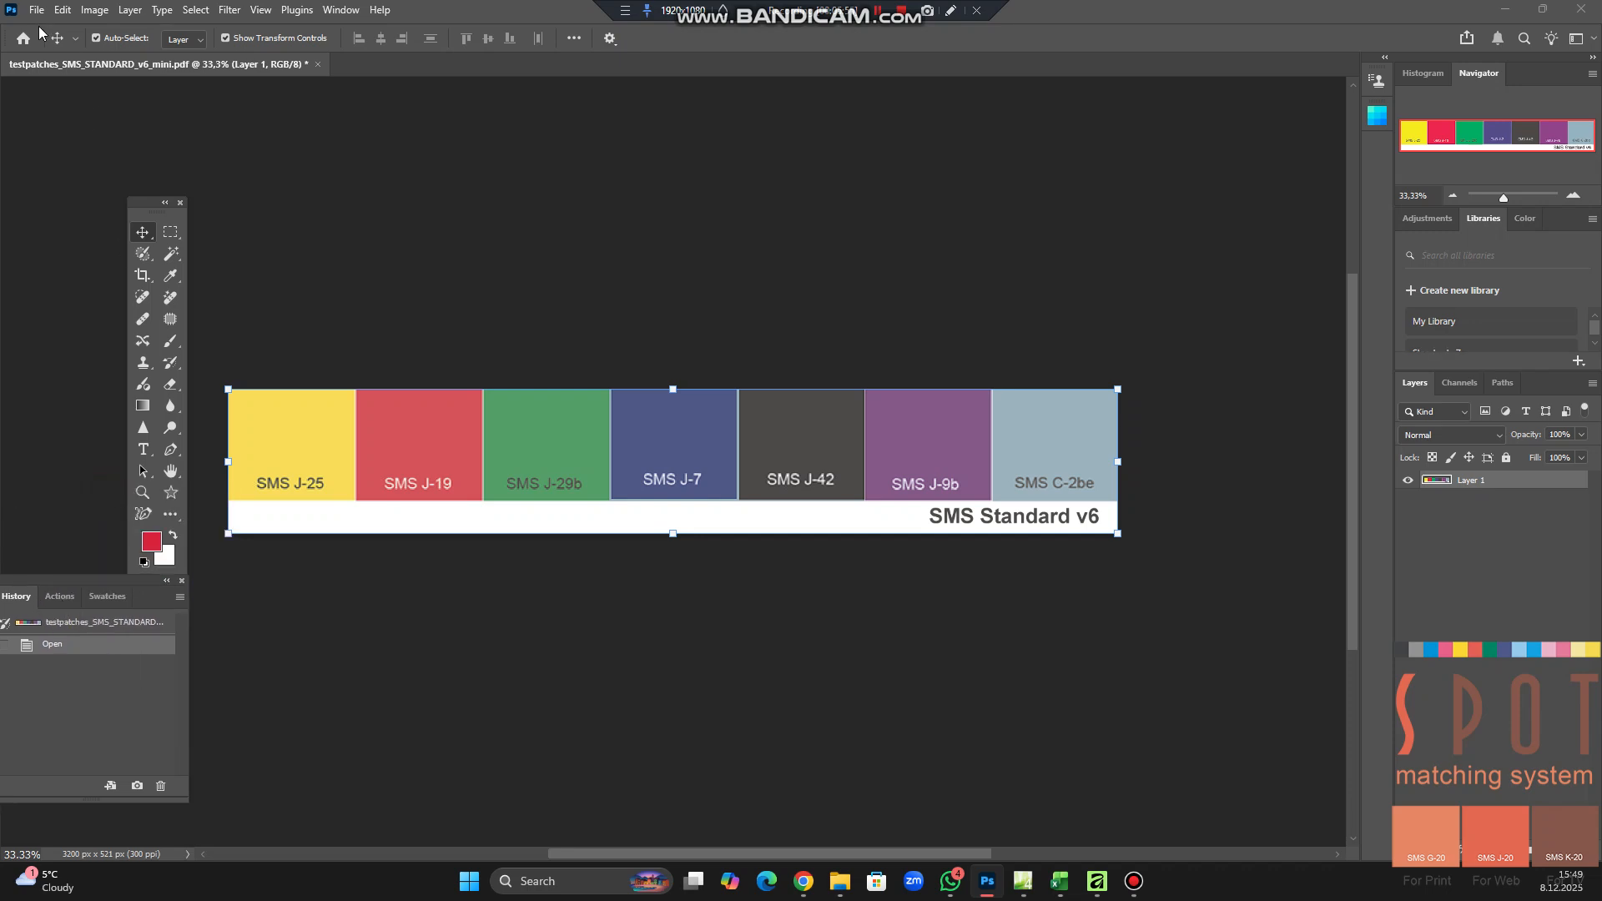
pyautogui.click(69, 12)
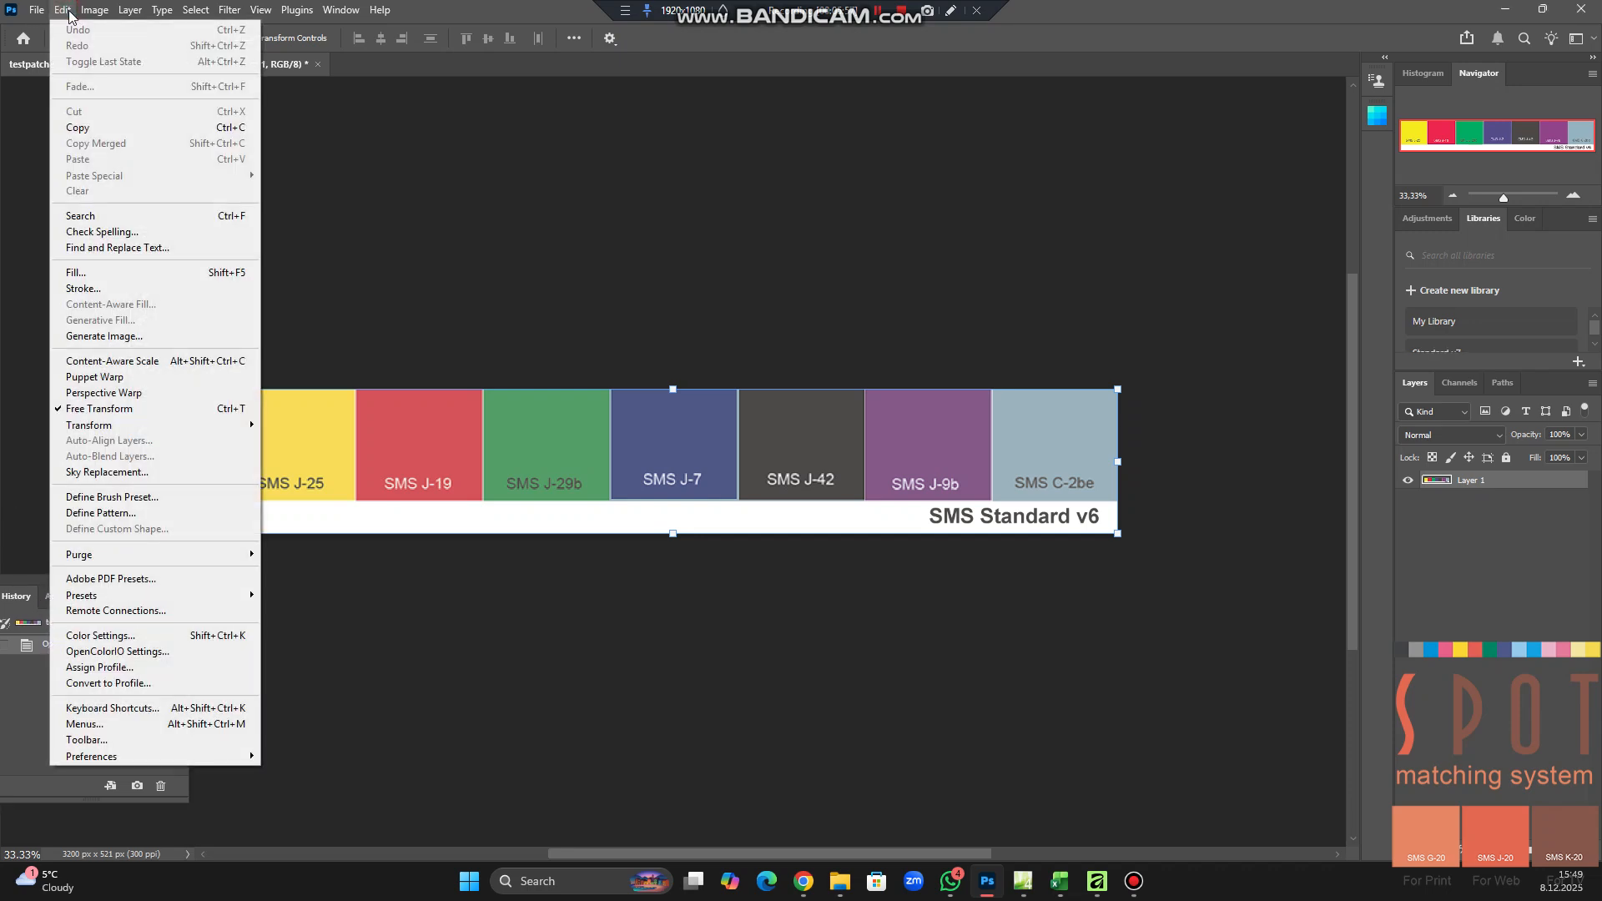
pyautogui.click(82, 684)
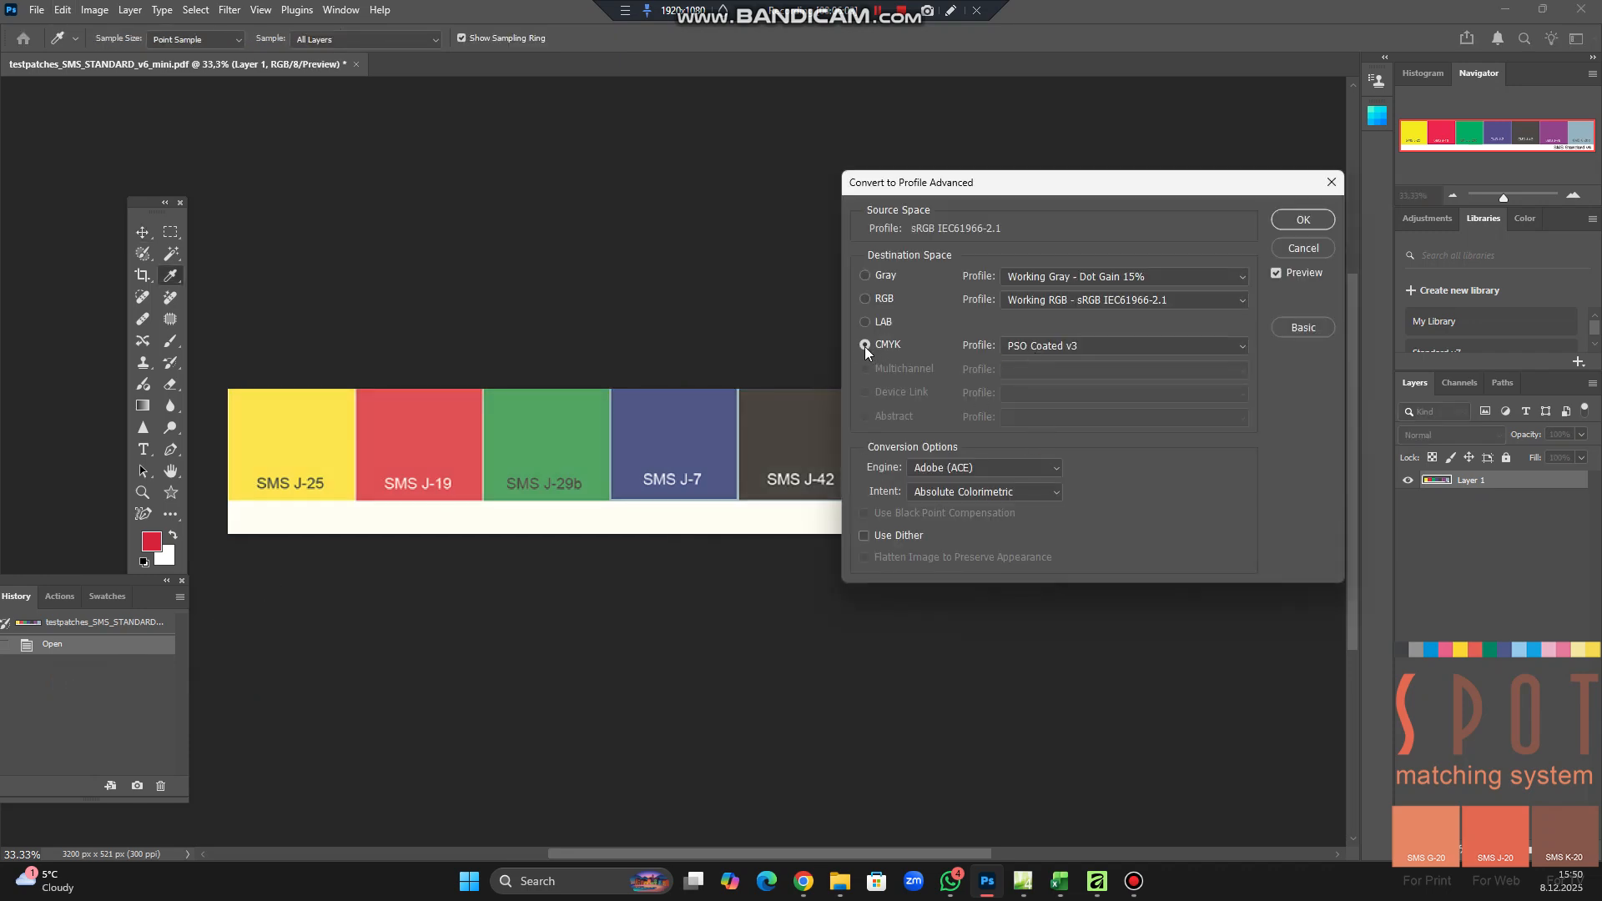
pyautogui.click(1065, 352)
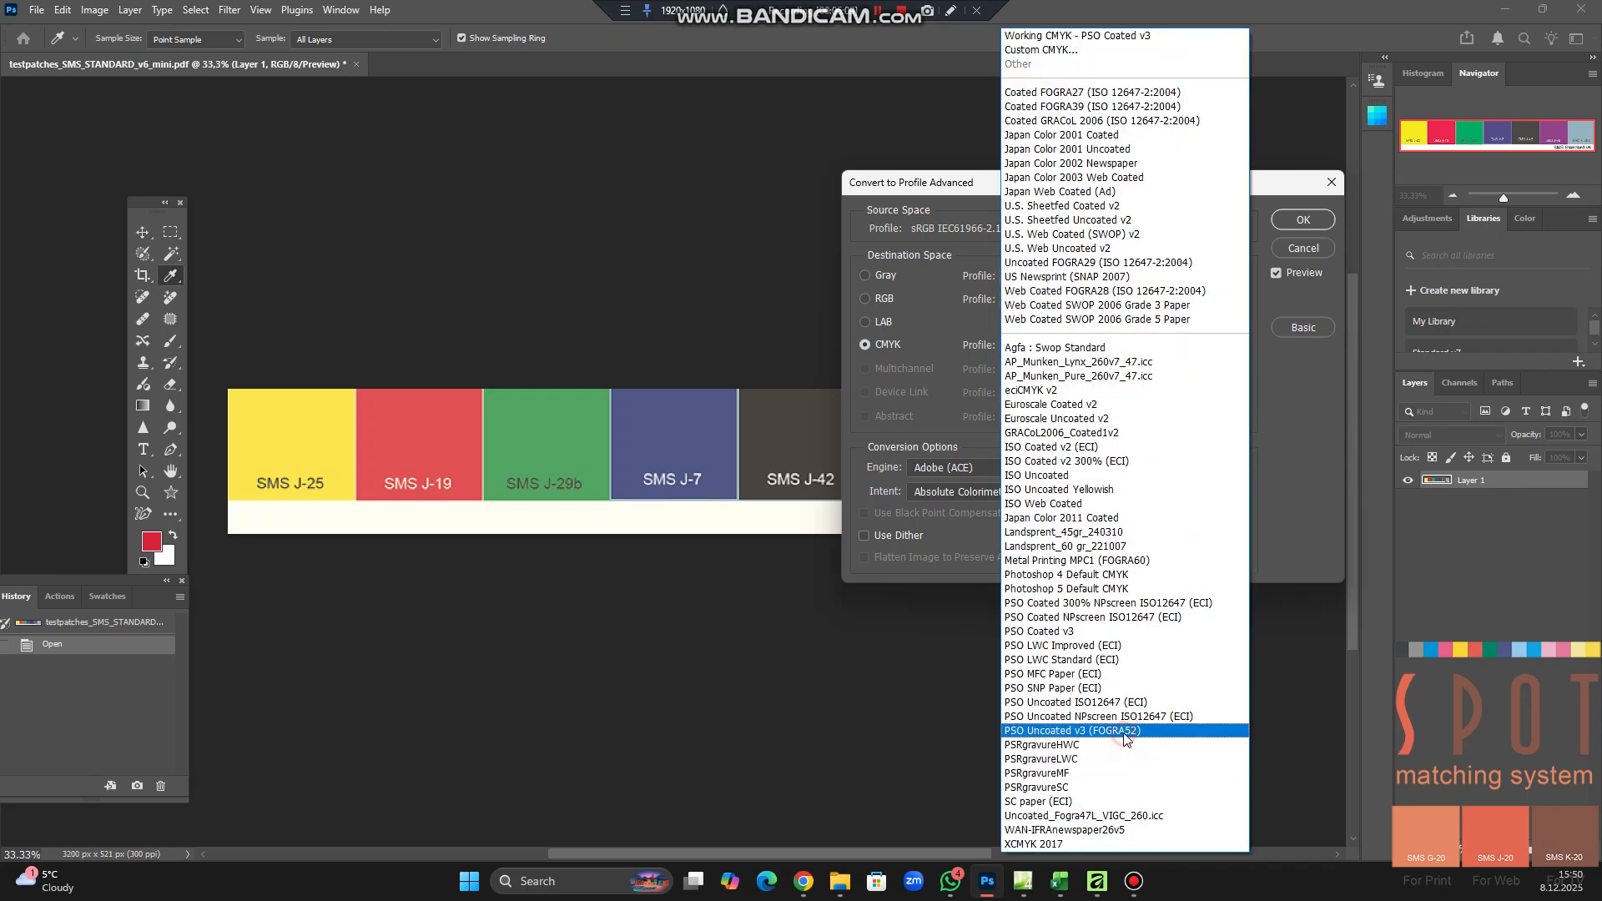
pyautogui.click(1124, 738)
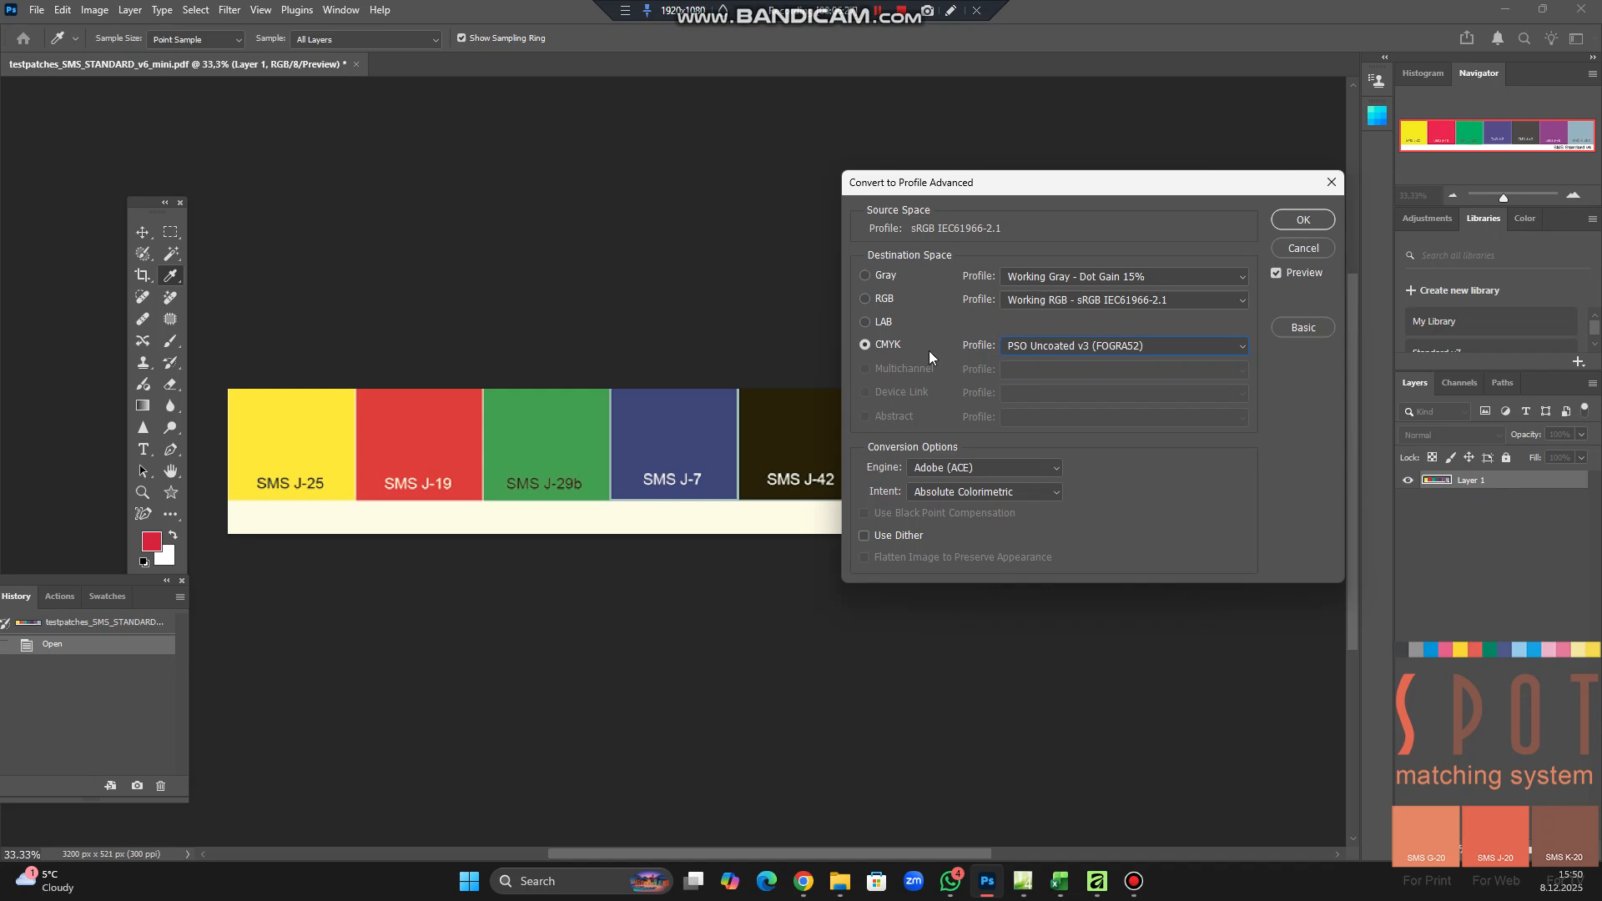
pyautogui.click(1302, 222)
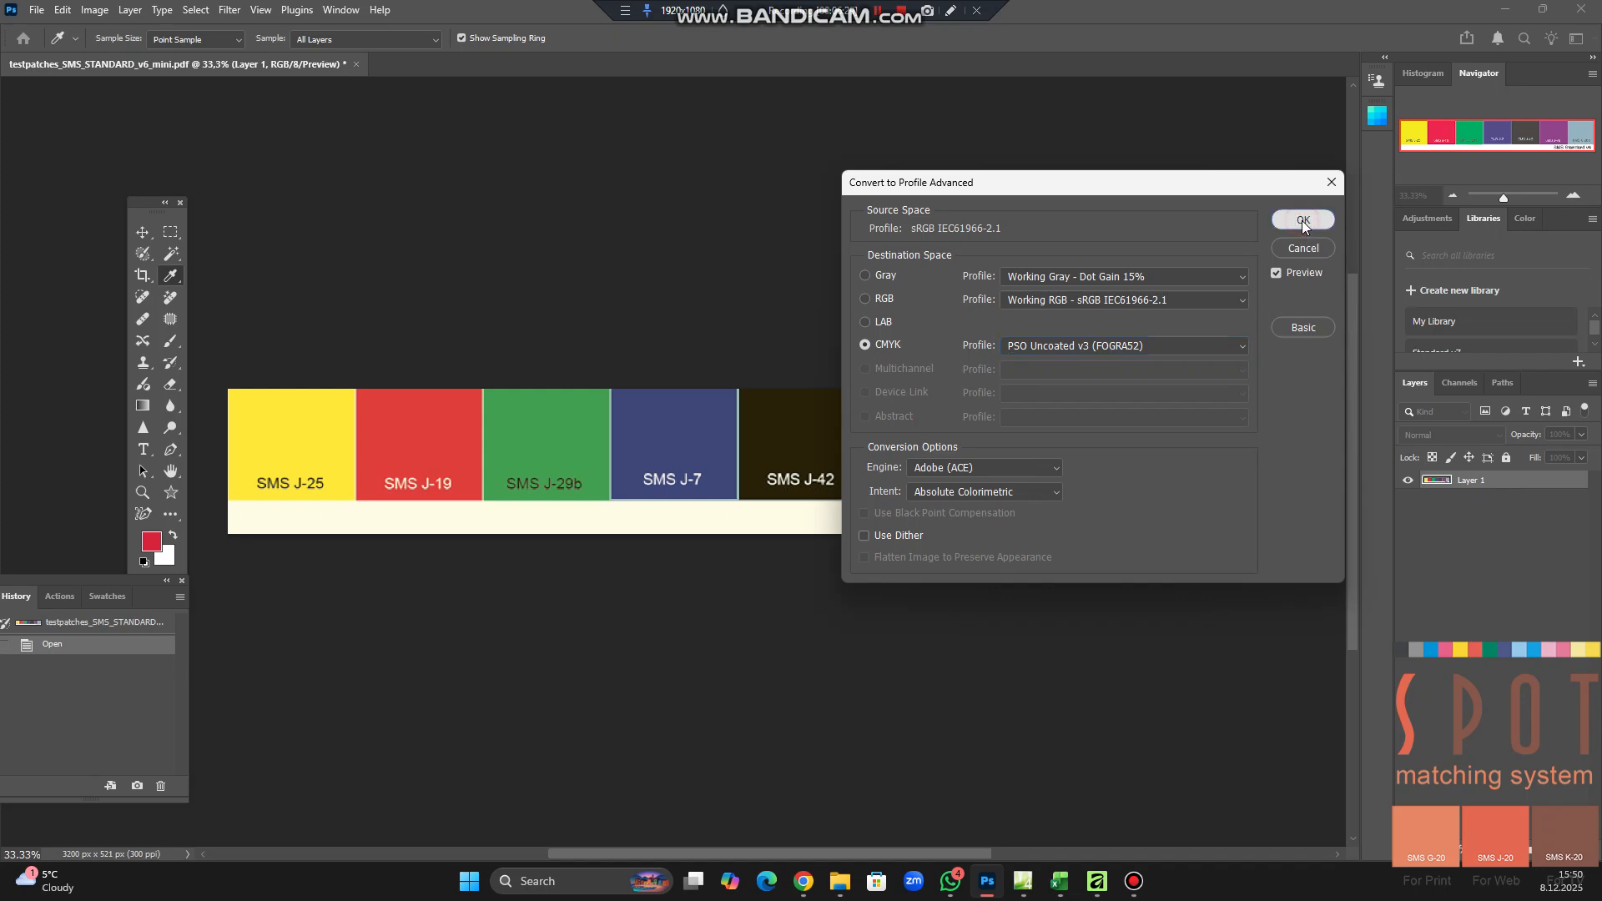
pyautogui.press('v')
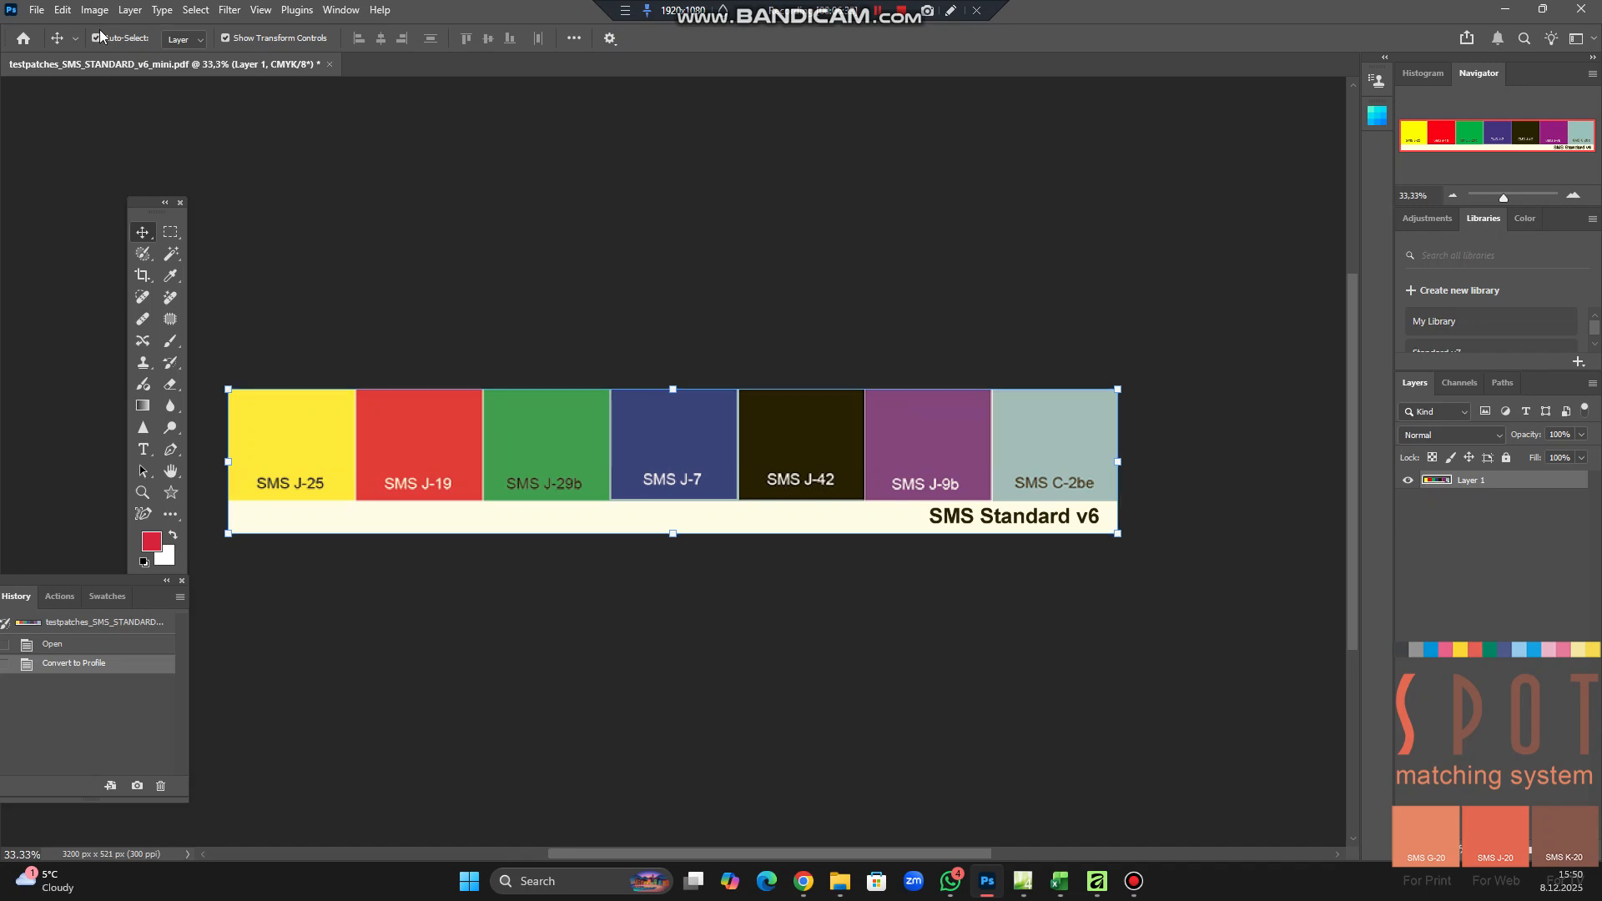
# Save a copy of the control strip as an uncompressed TIFF without layers, keeping the file name and embedded ICC profile
pyautogui.click(36, 11)
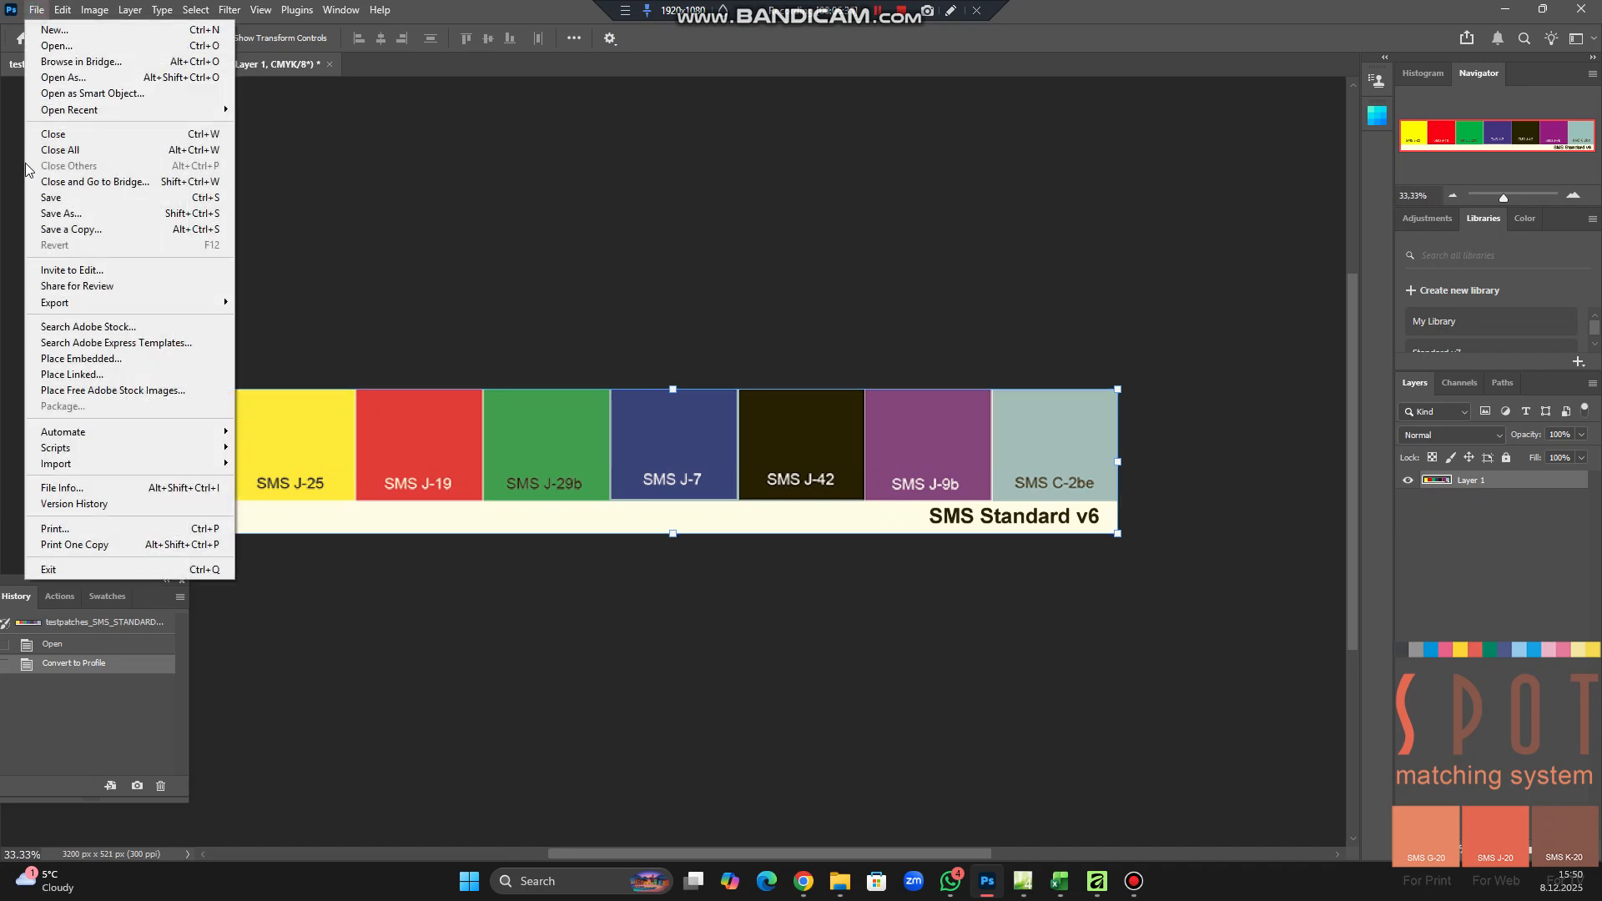
pyautogui.click(72, 229)
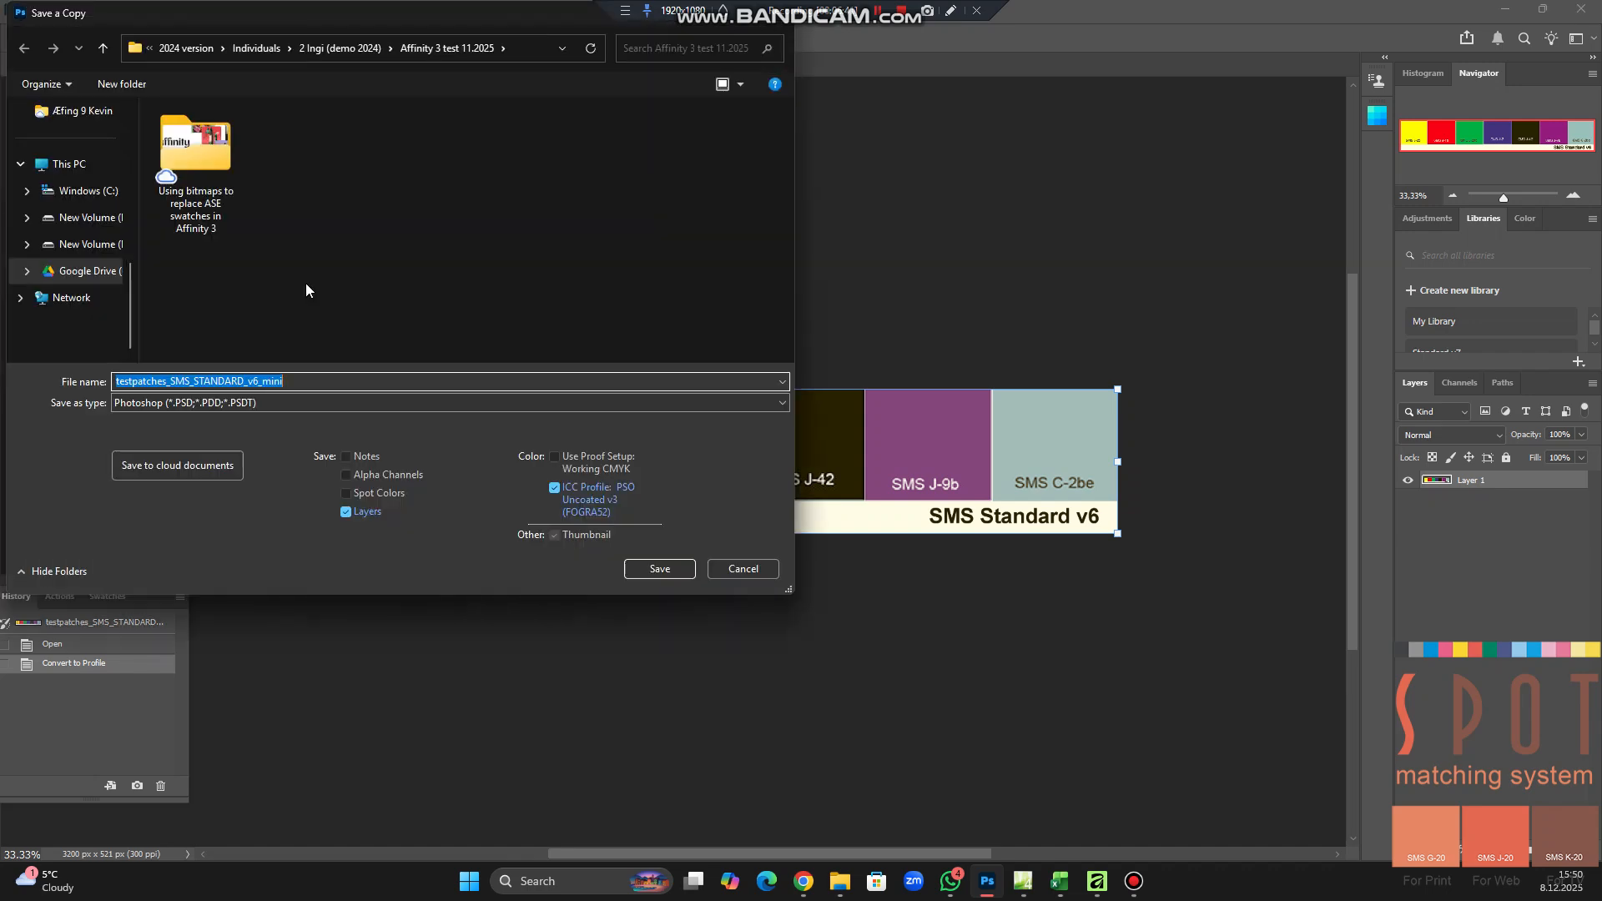
pyautogui.click(234, 404)
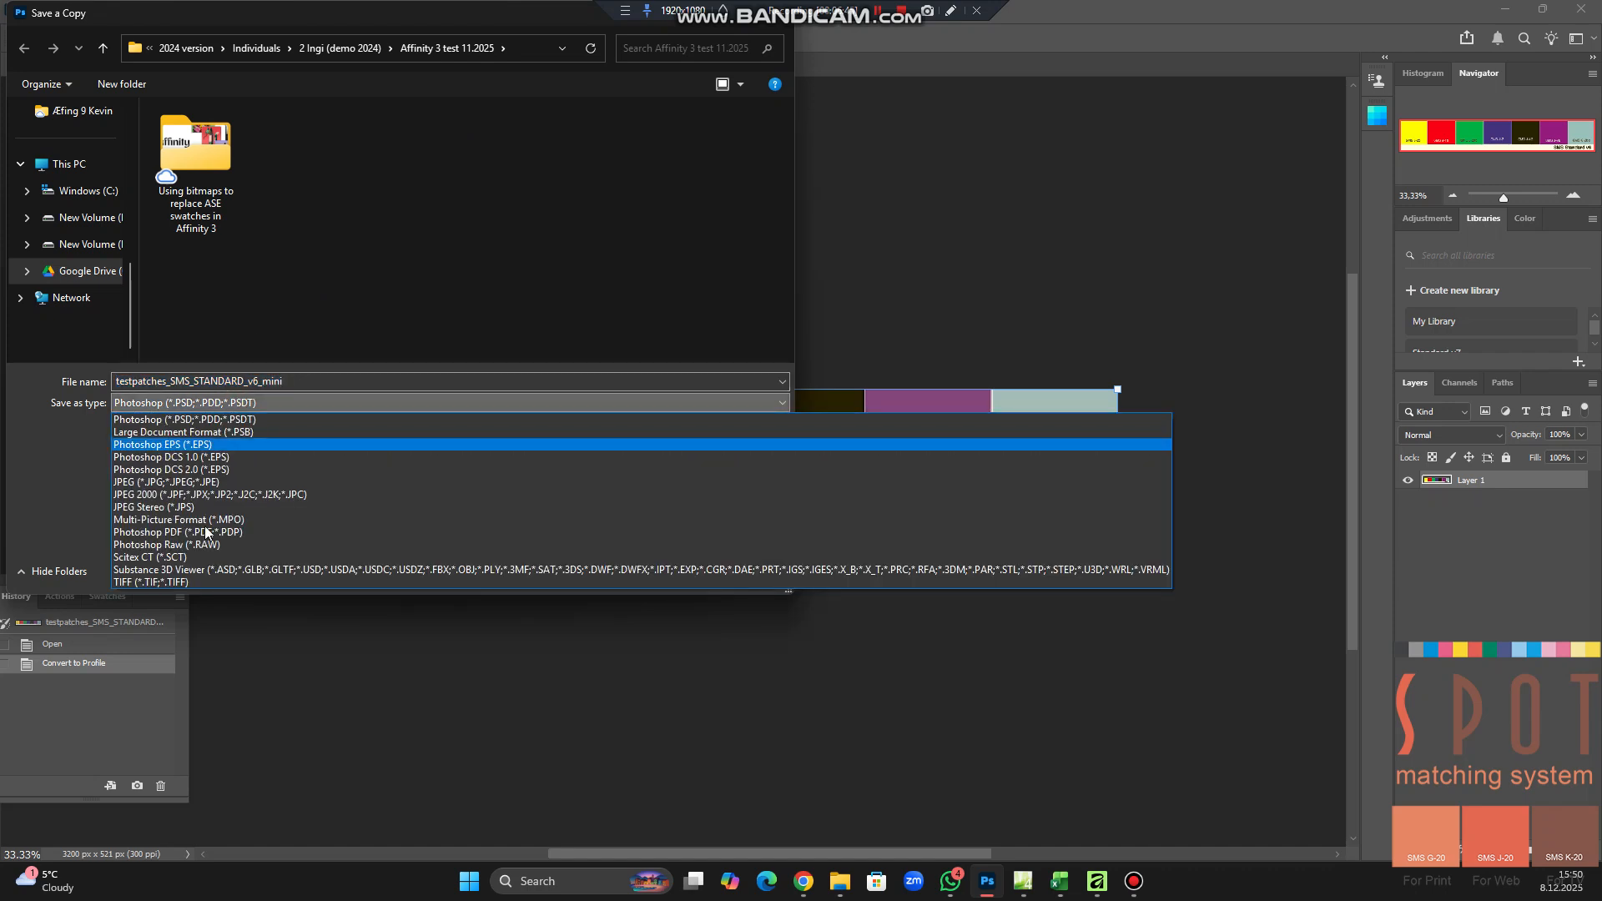
pyautogui.click(180, 584)
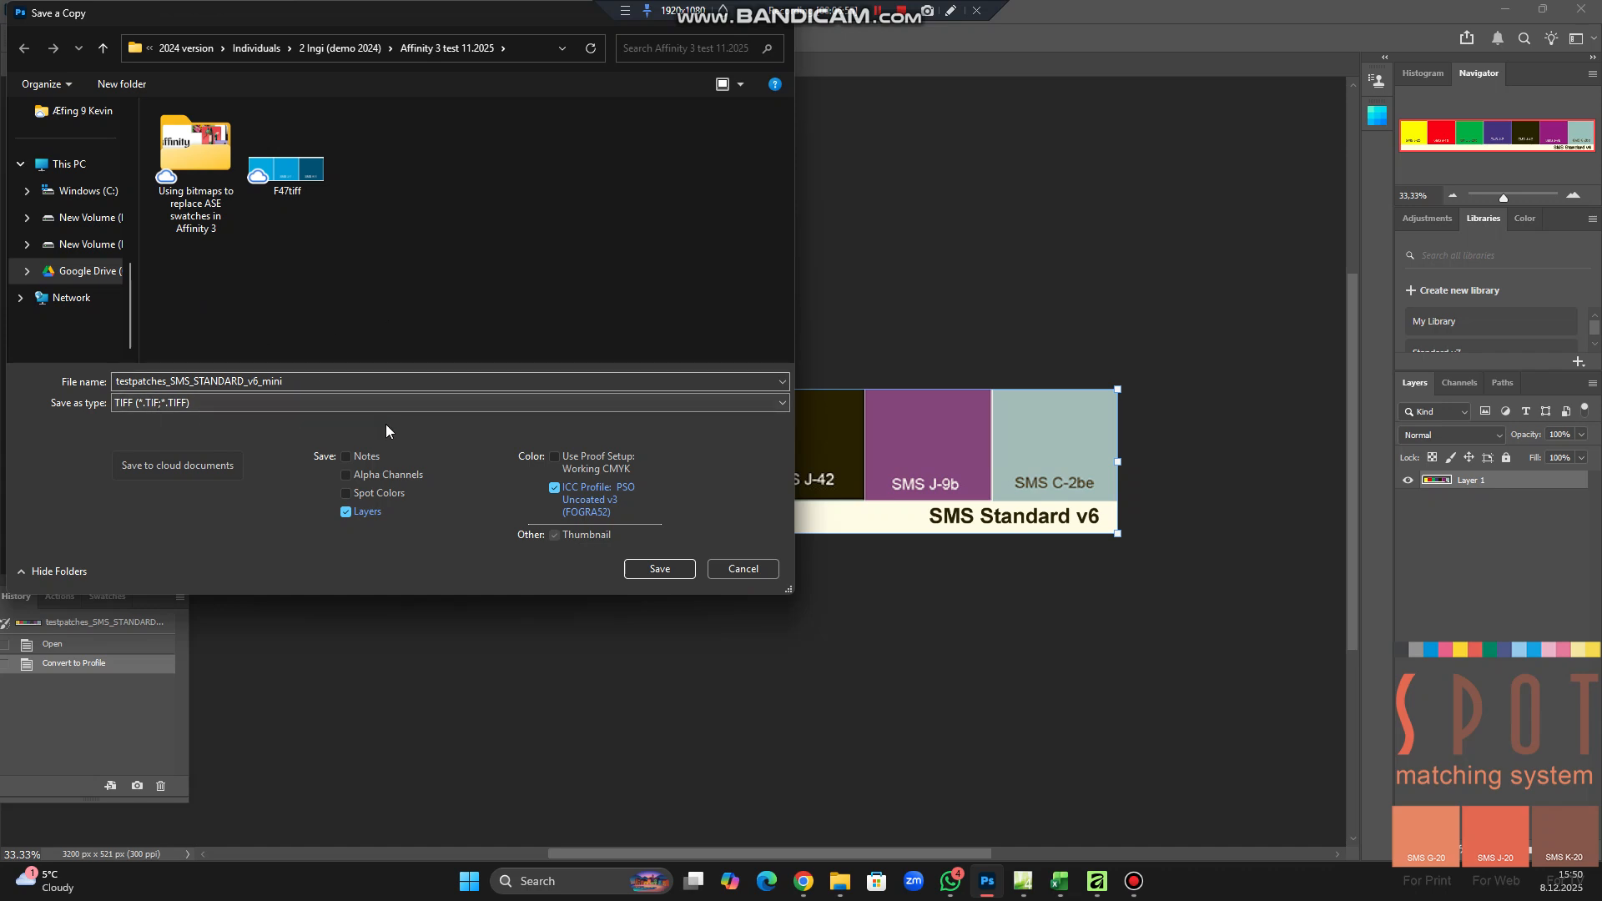
pyautogui.click(360, 518)
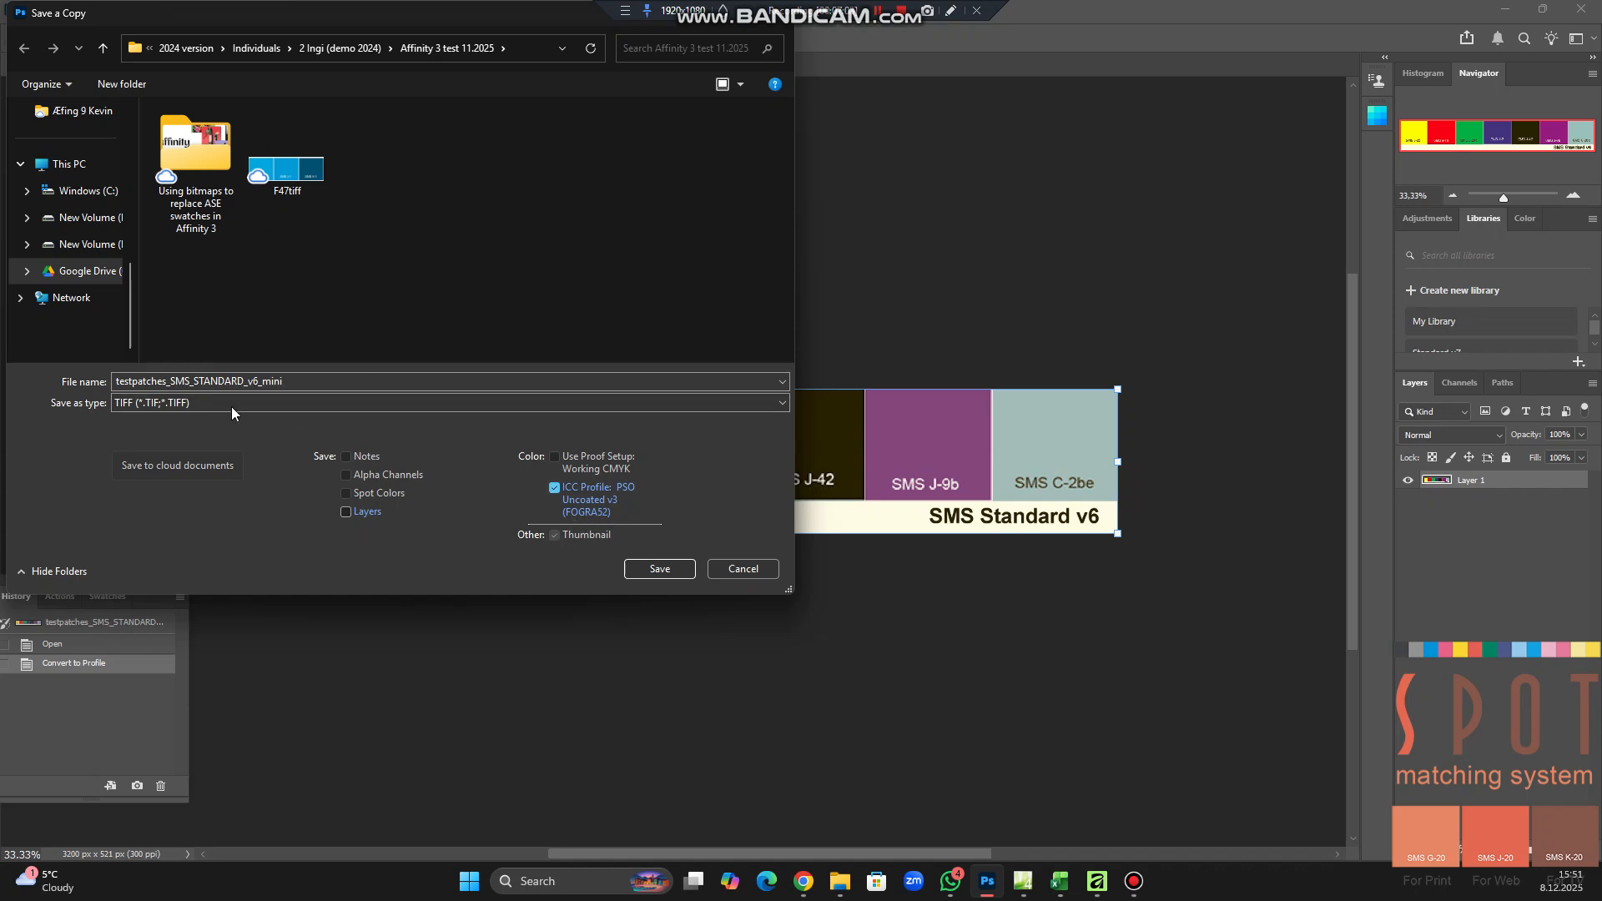
pyautogui.click(659, 568)
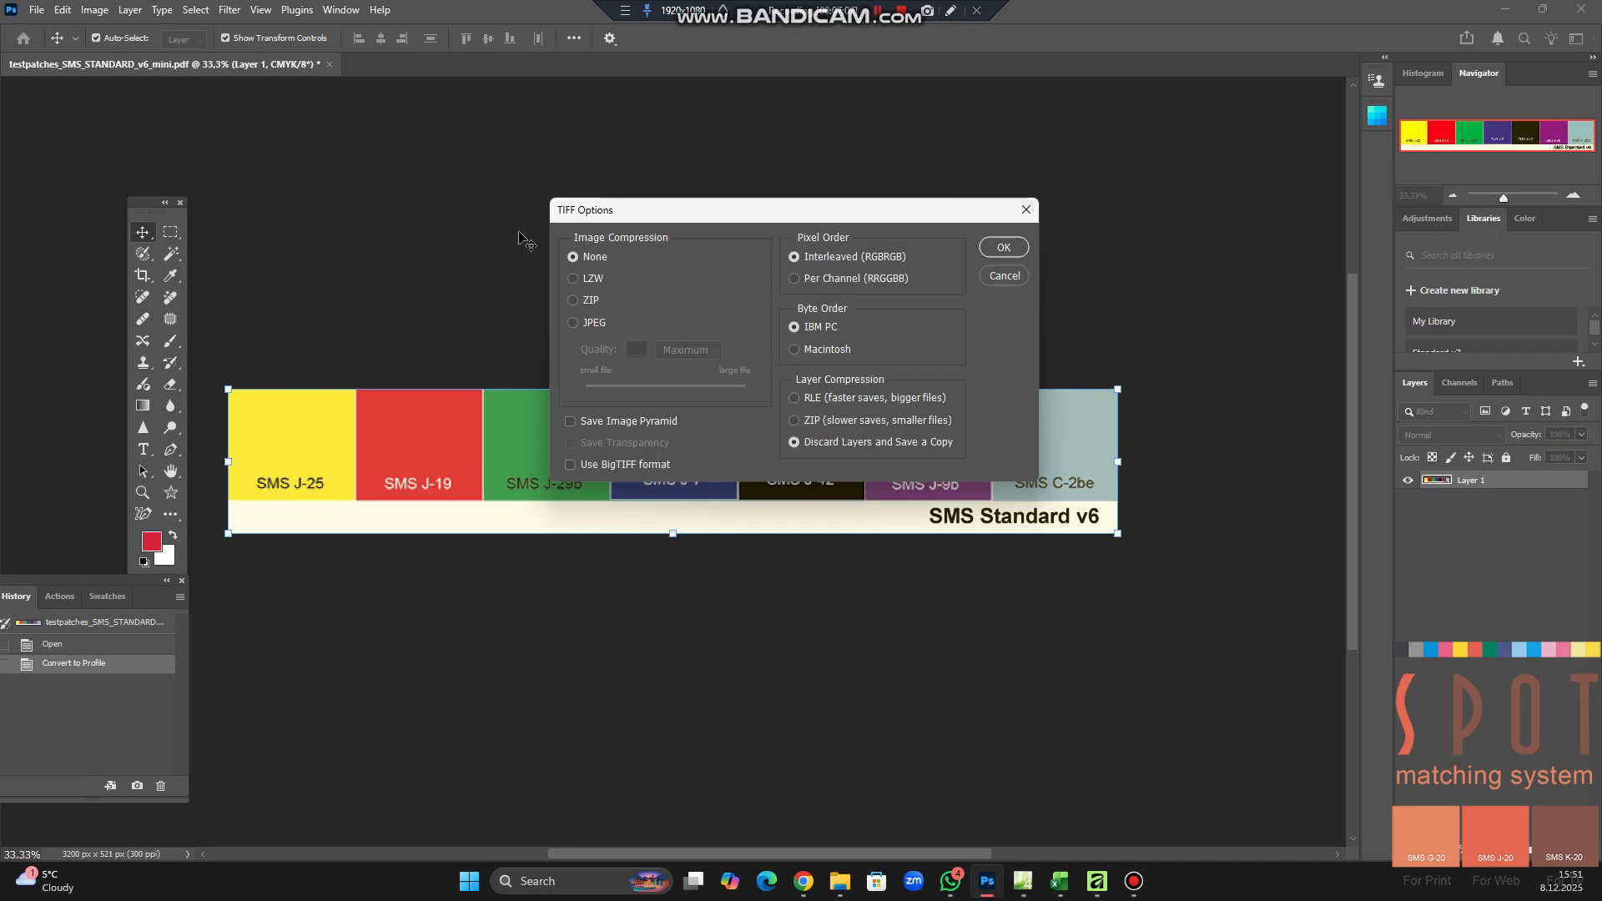
pyautogui.click(1004, 249)
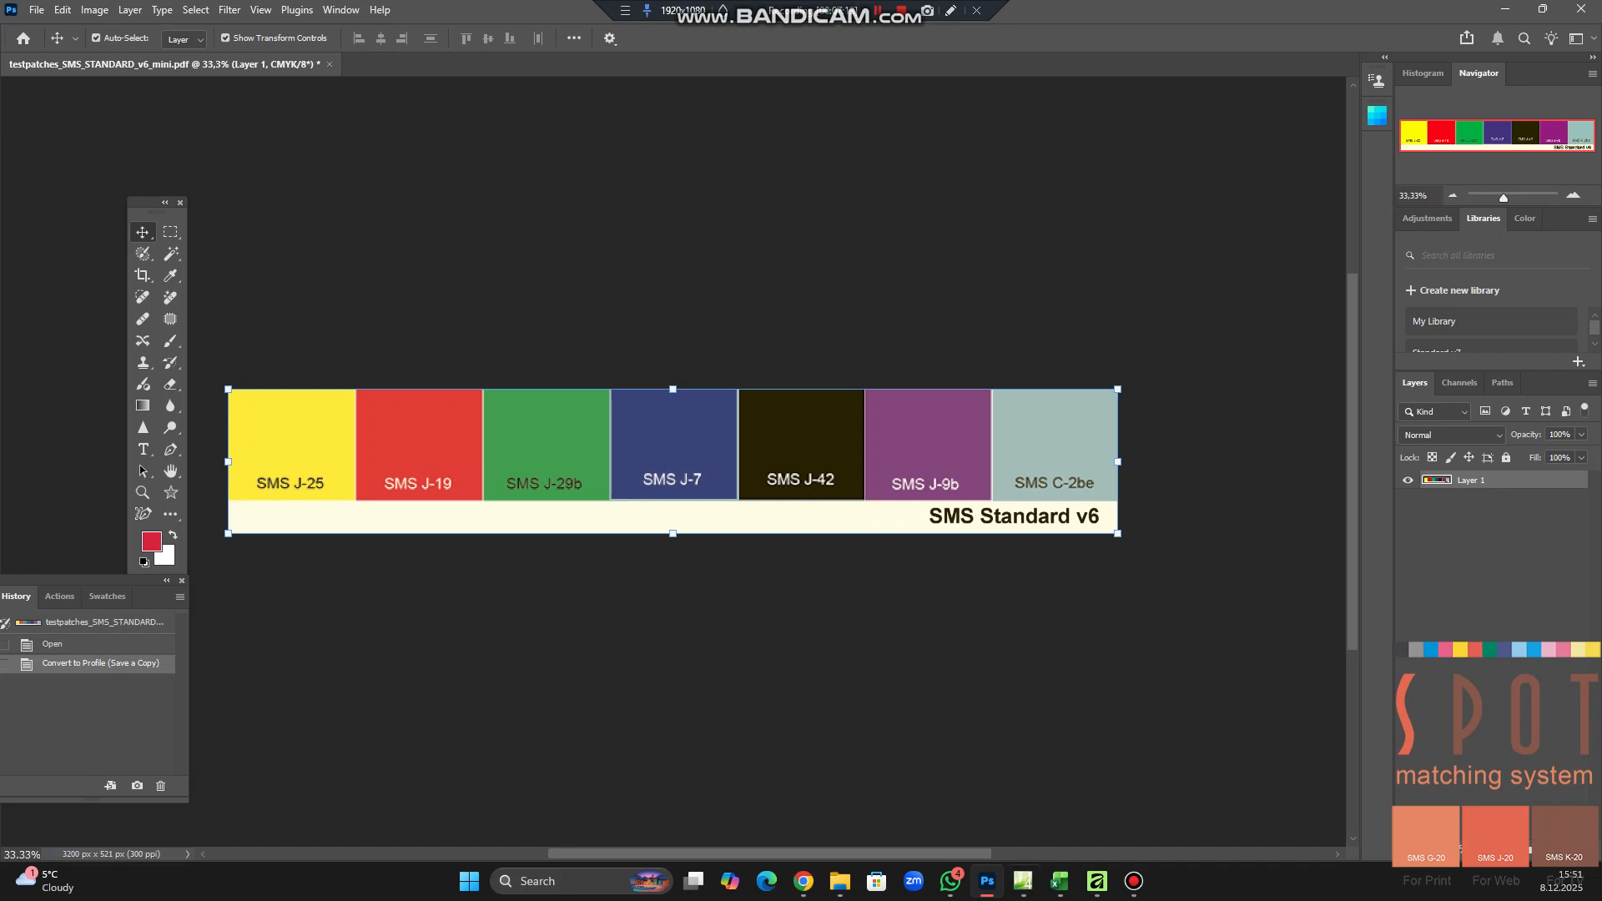
# Switch to Affinity, maximize its window and load the testpatches_SMS_STANDARD_v6_mini TIFF for placing in the FOGRA52 document
pyautogui.click(1100, 889)
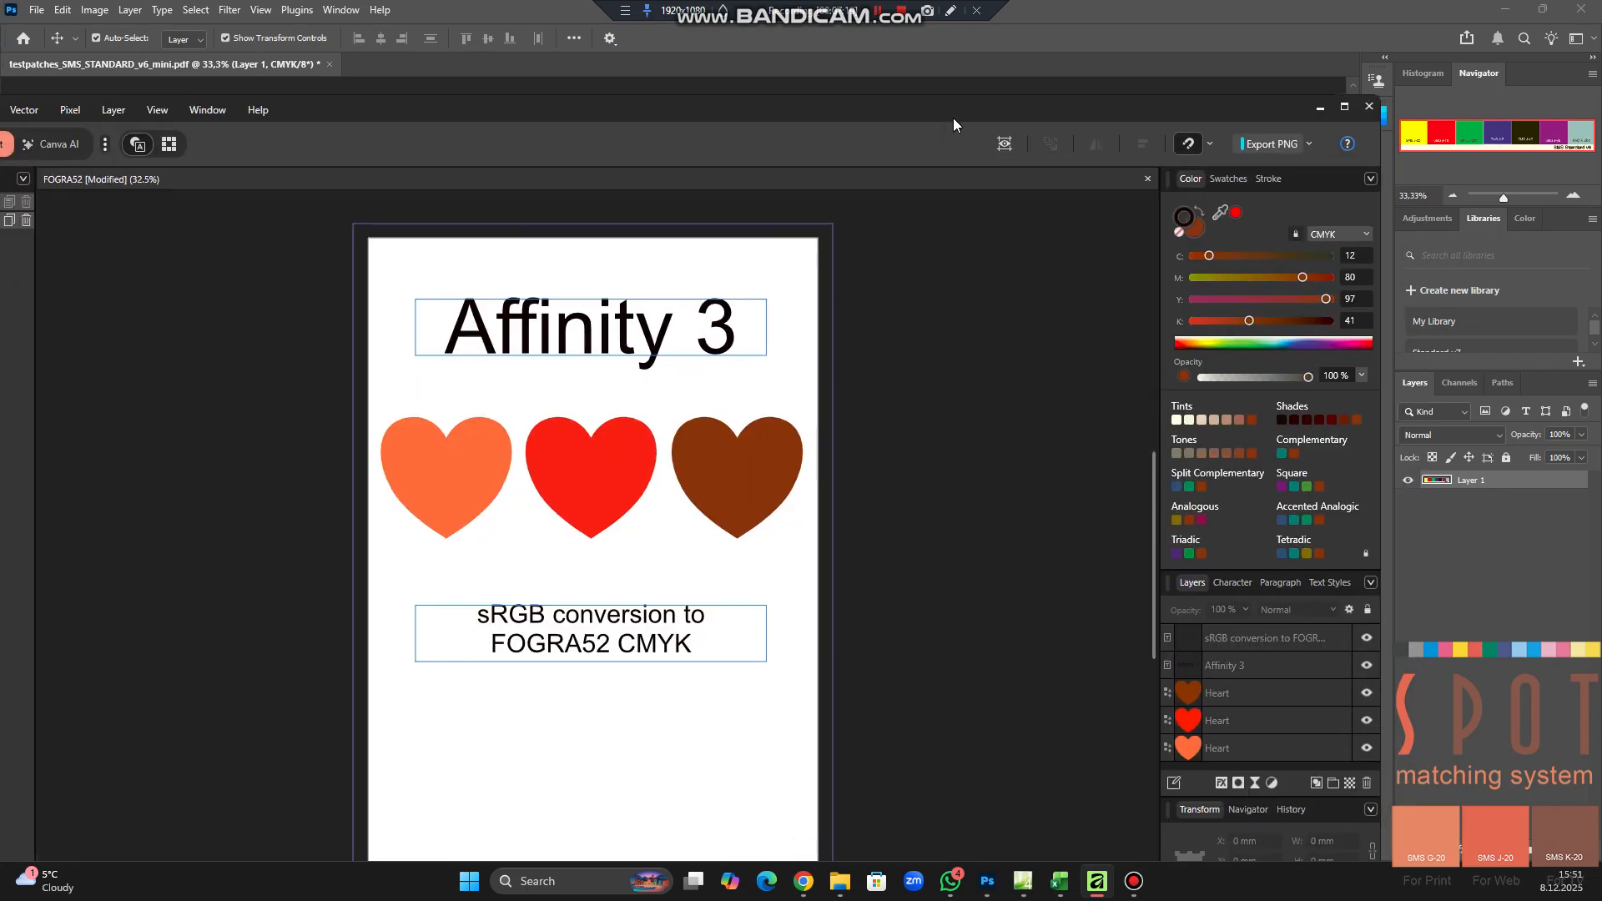
pyautogui.click(1346, 108)
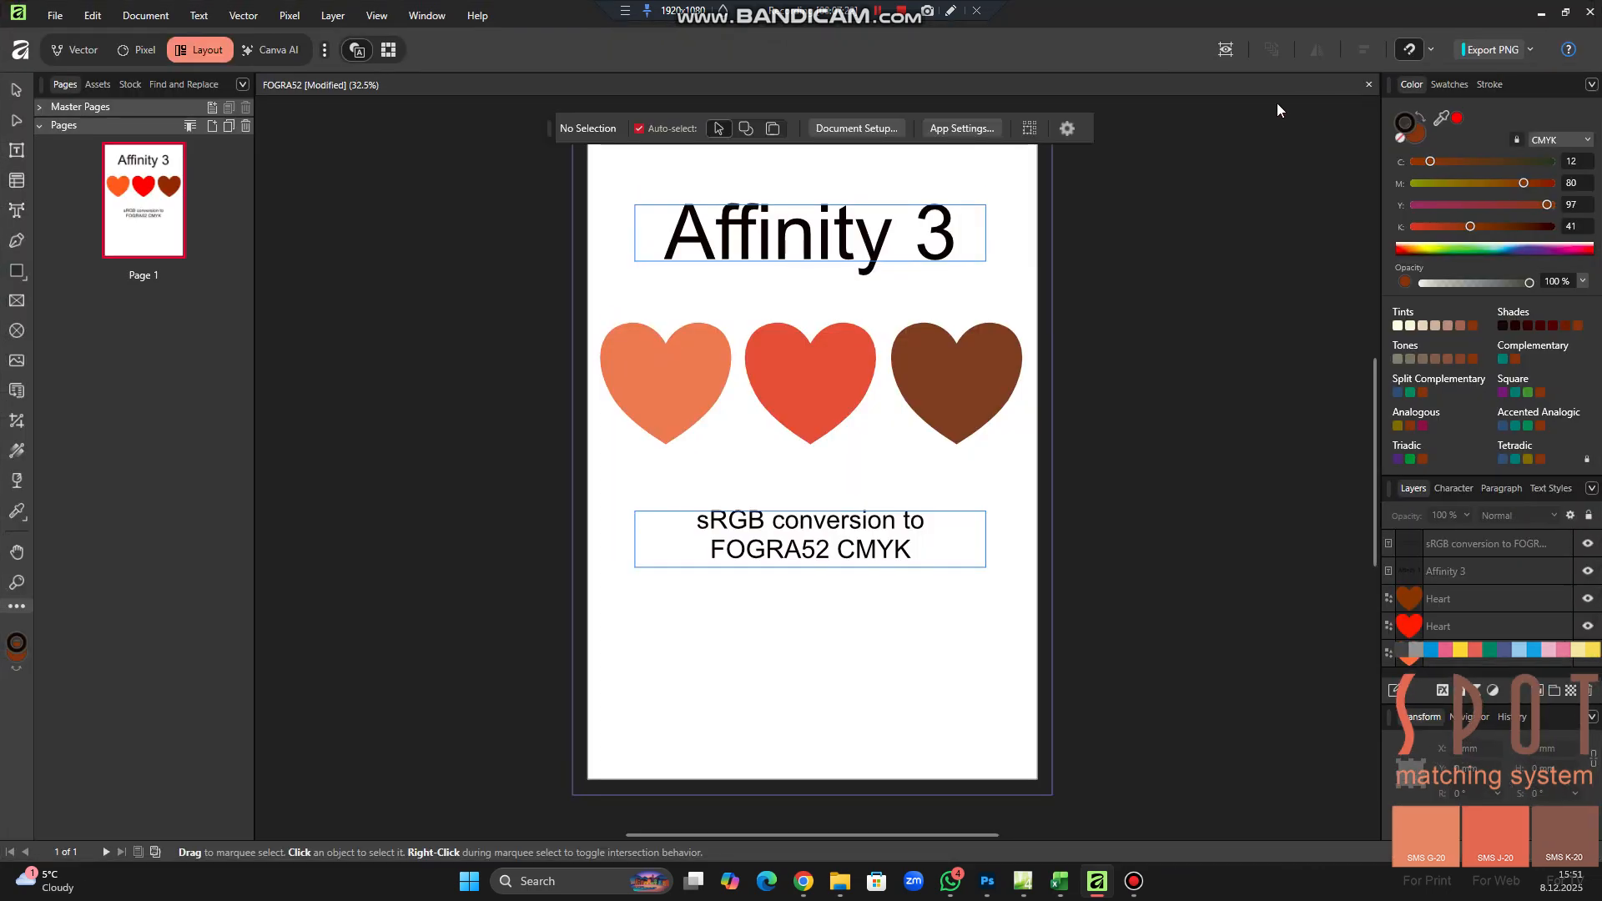
pyautogui.click(54, 15)
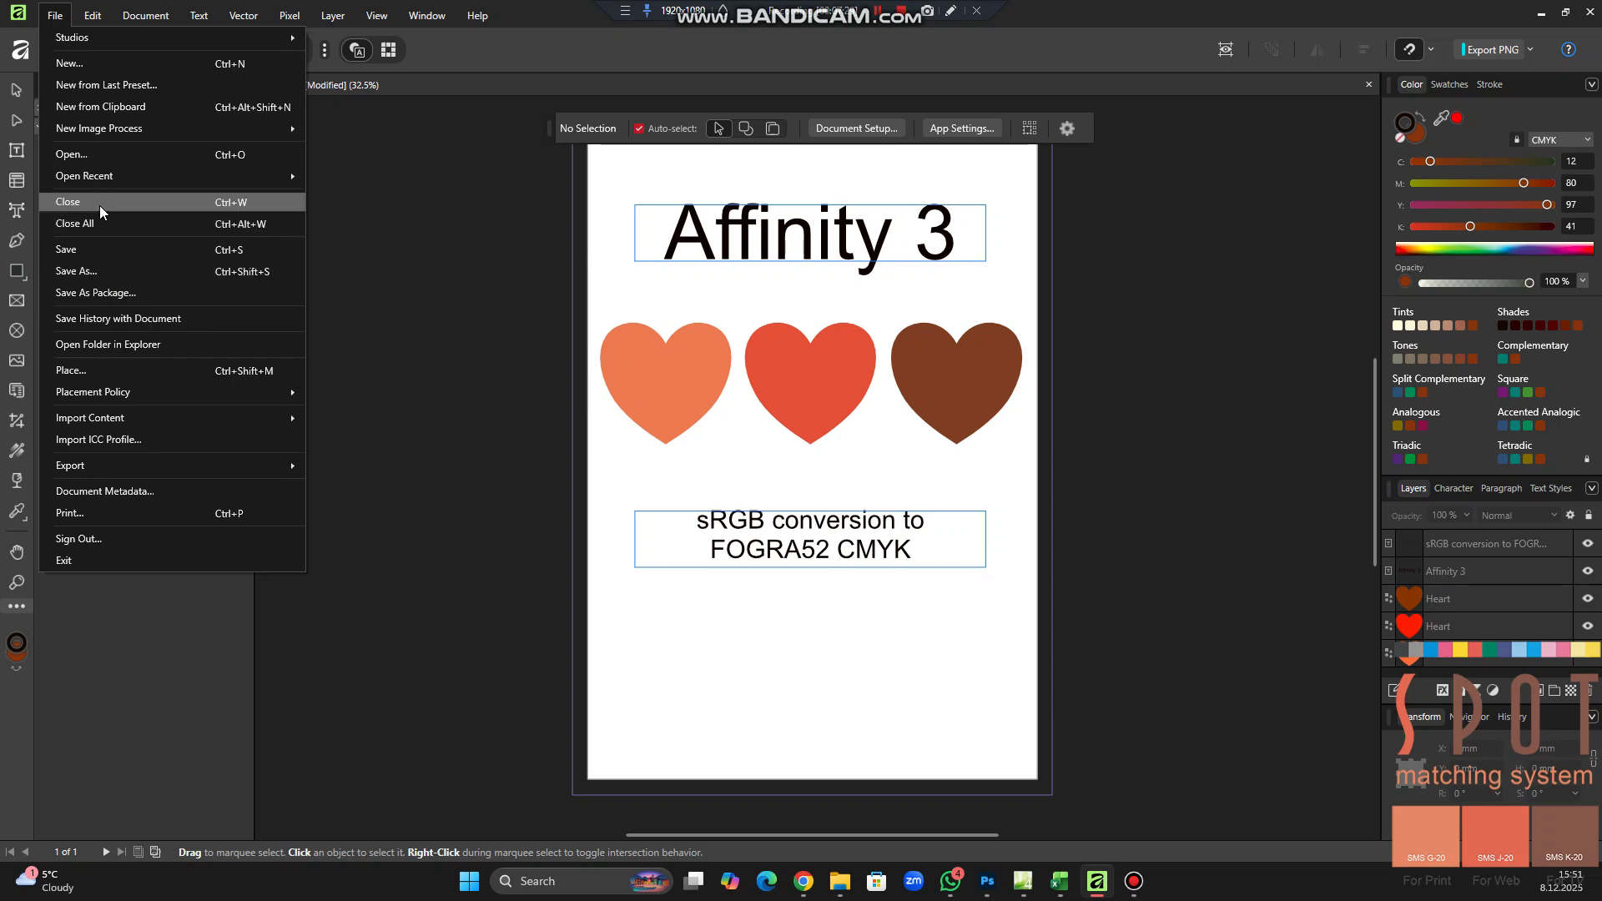
pyautogui.click(72, 377)
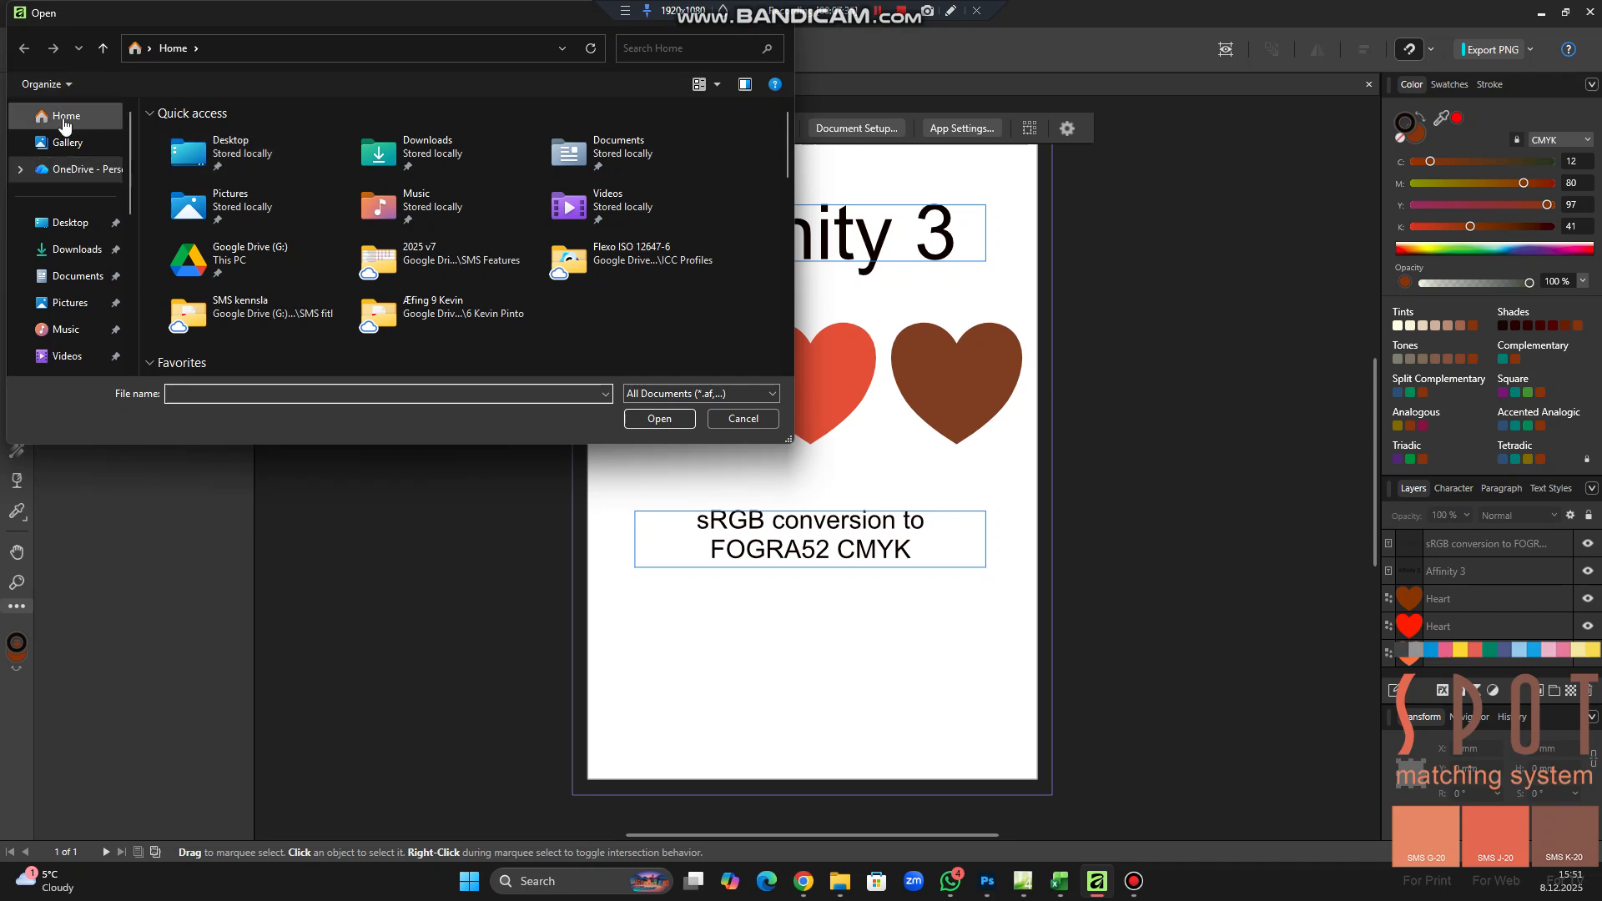
pyautogui.click(64, 117)
pyautogui.scroll(-1, 371, 245)
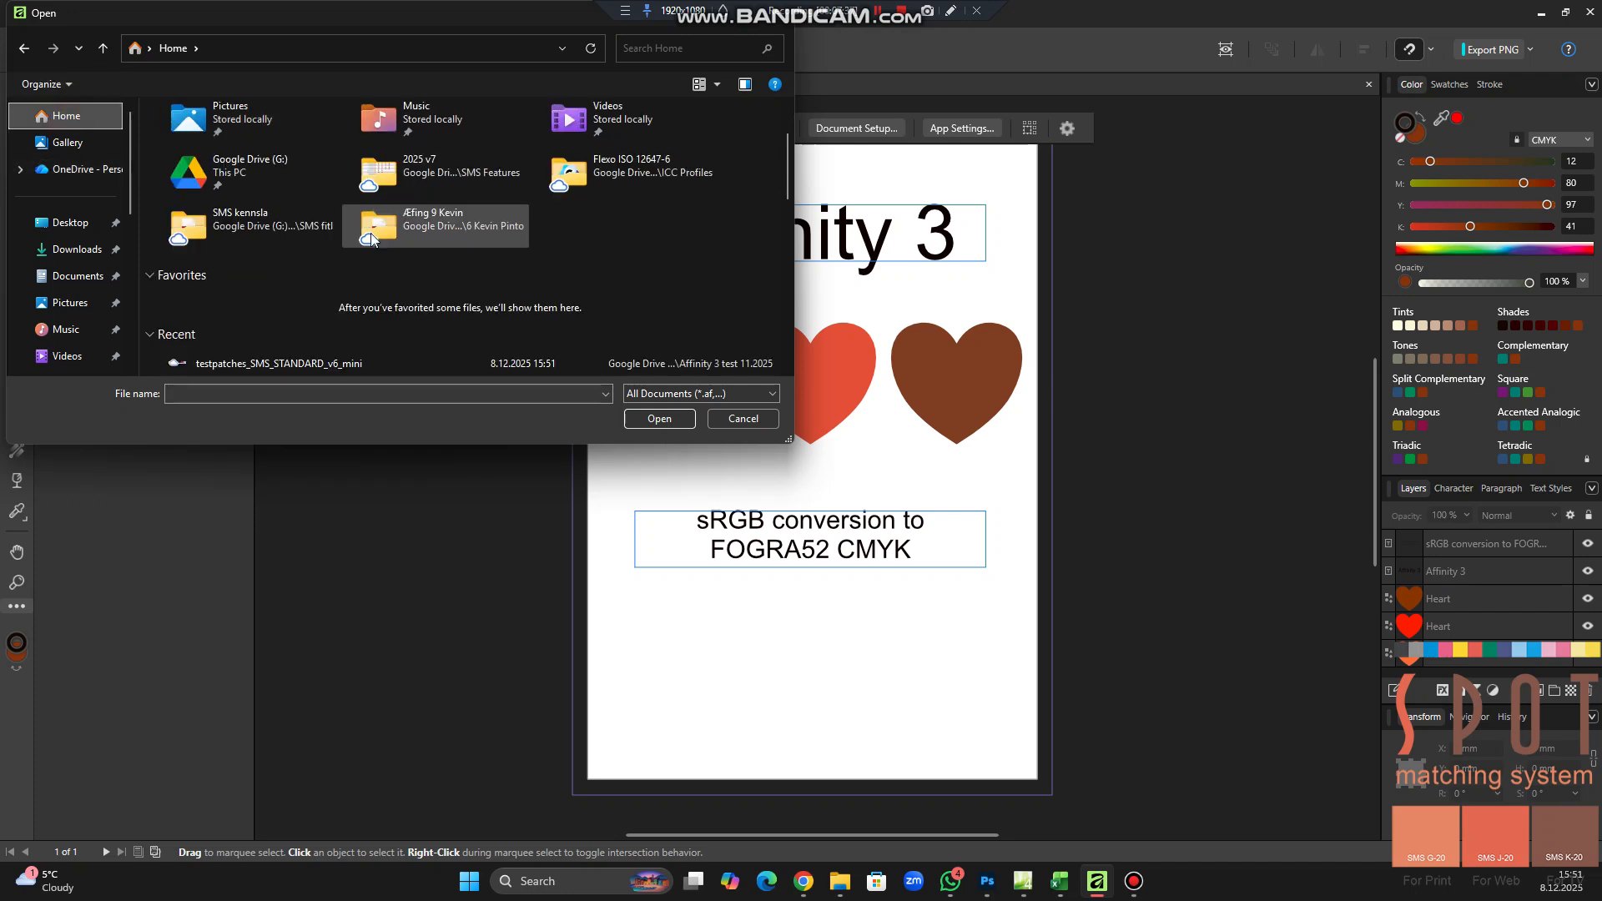
pyautogui.click(259, 368)
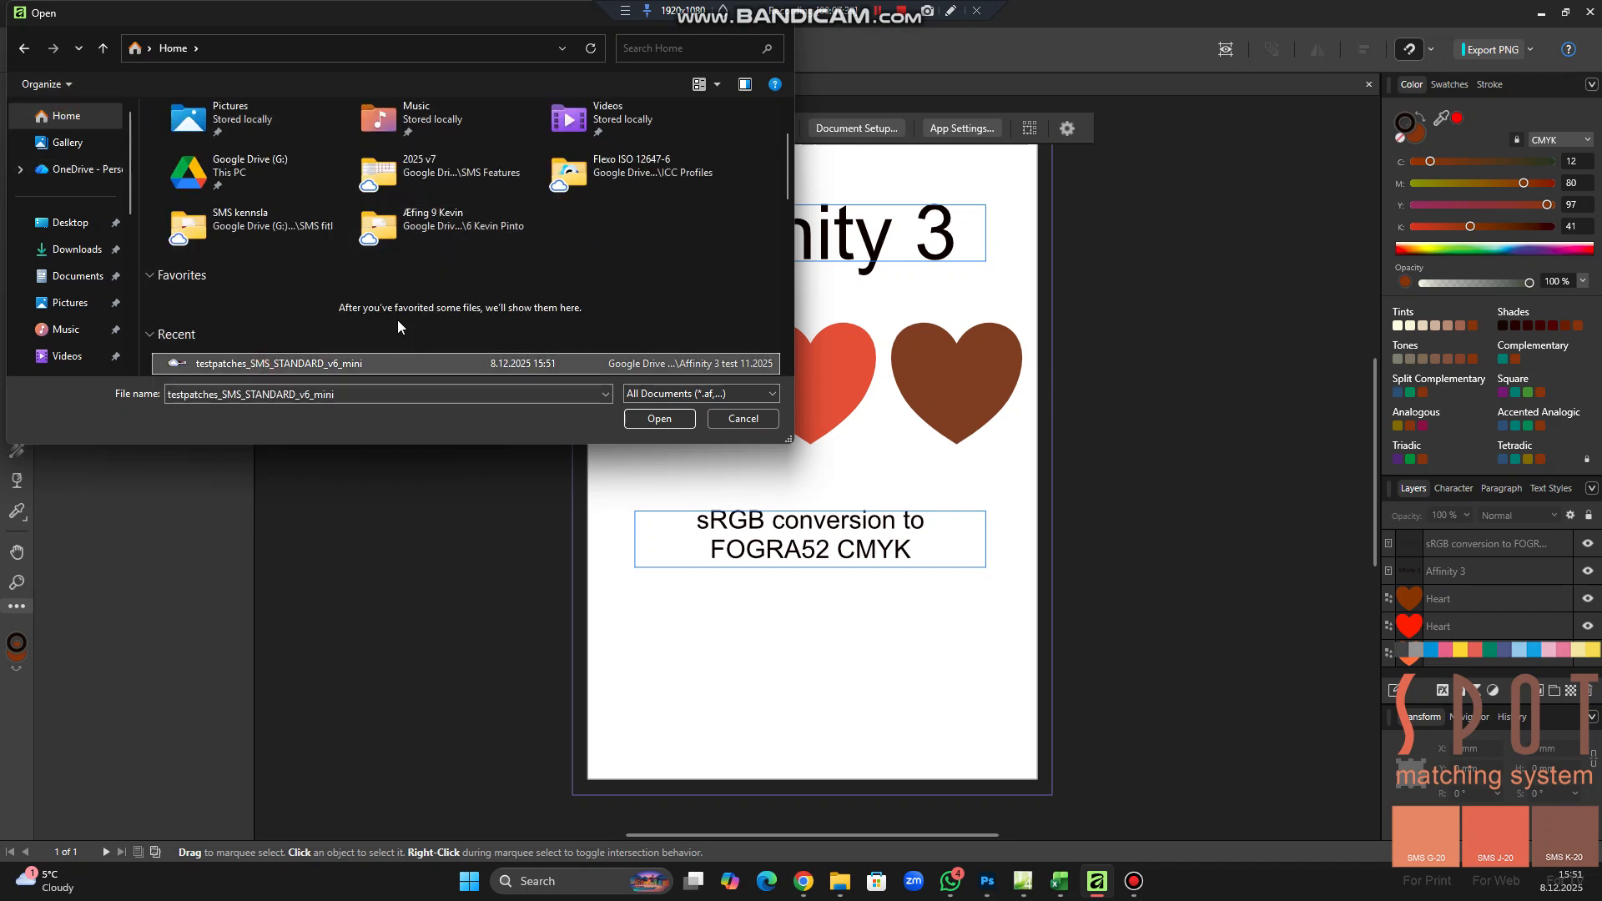
pyautogui.scroll(-2, 409, 318)
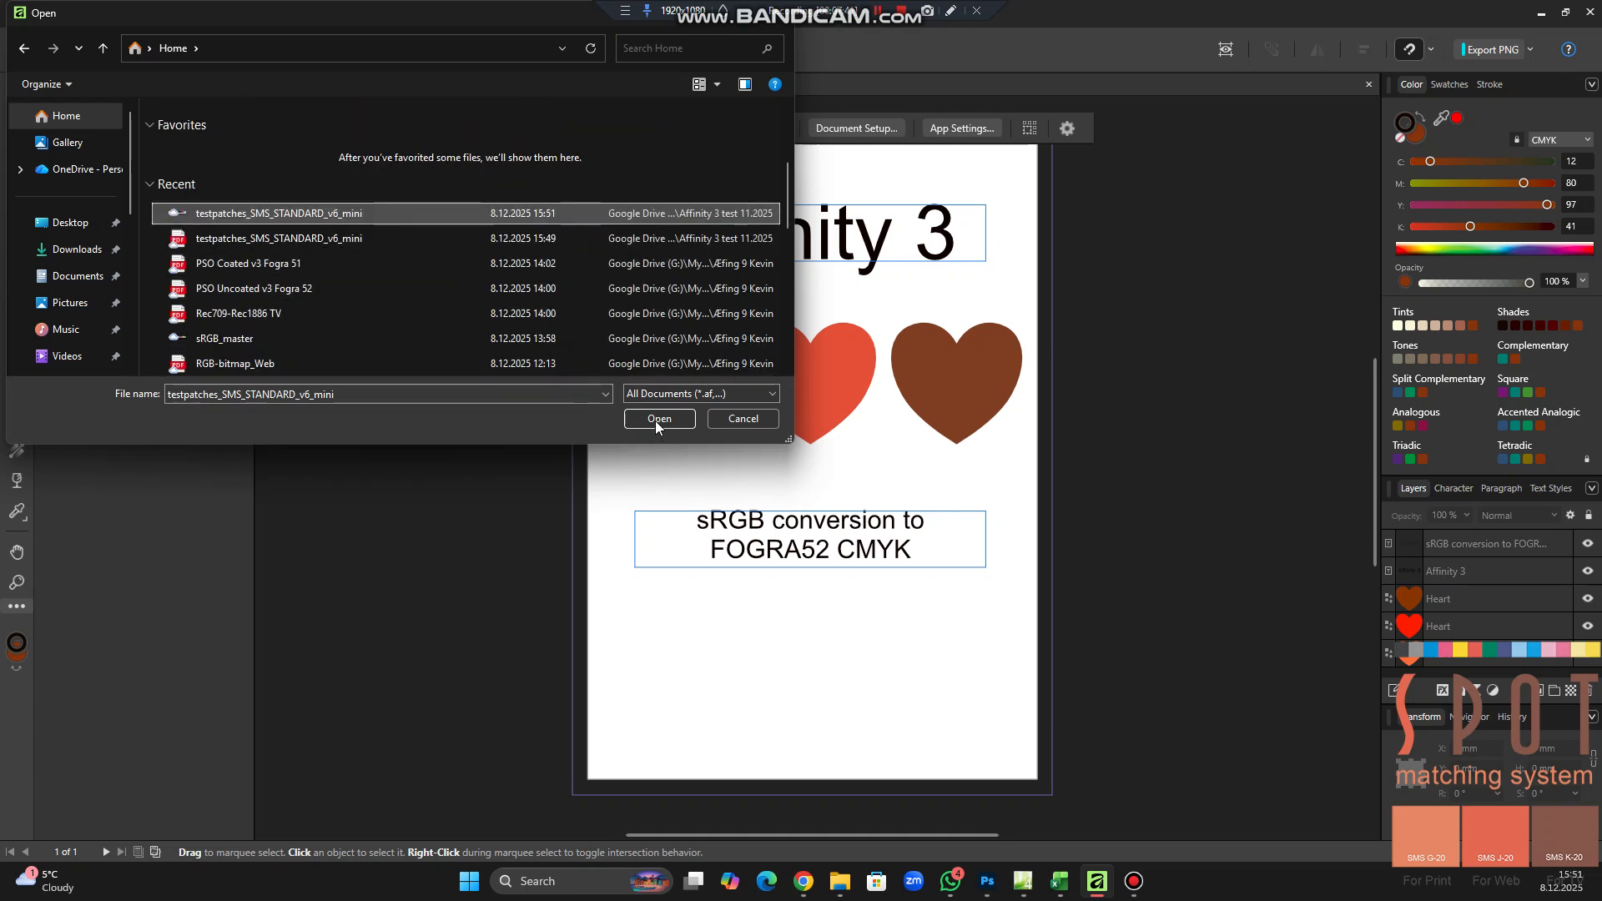
pyautogui.click(251, 239)
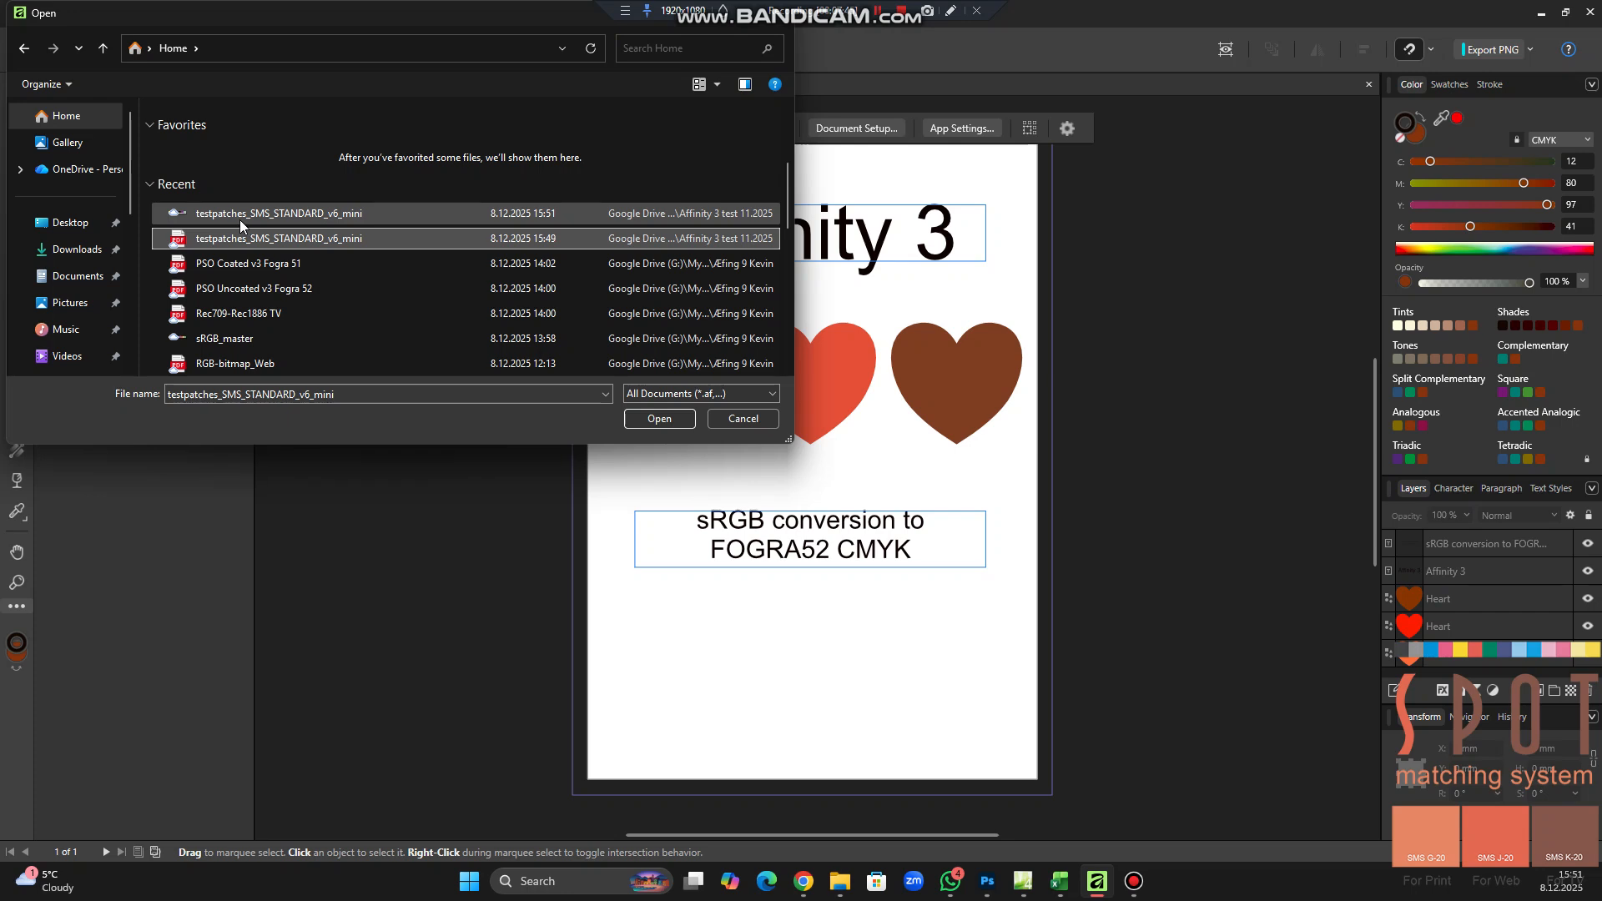
pyautogui.click(197, 213)
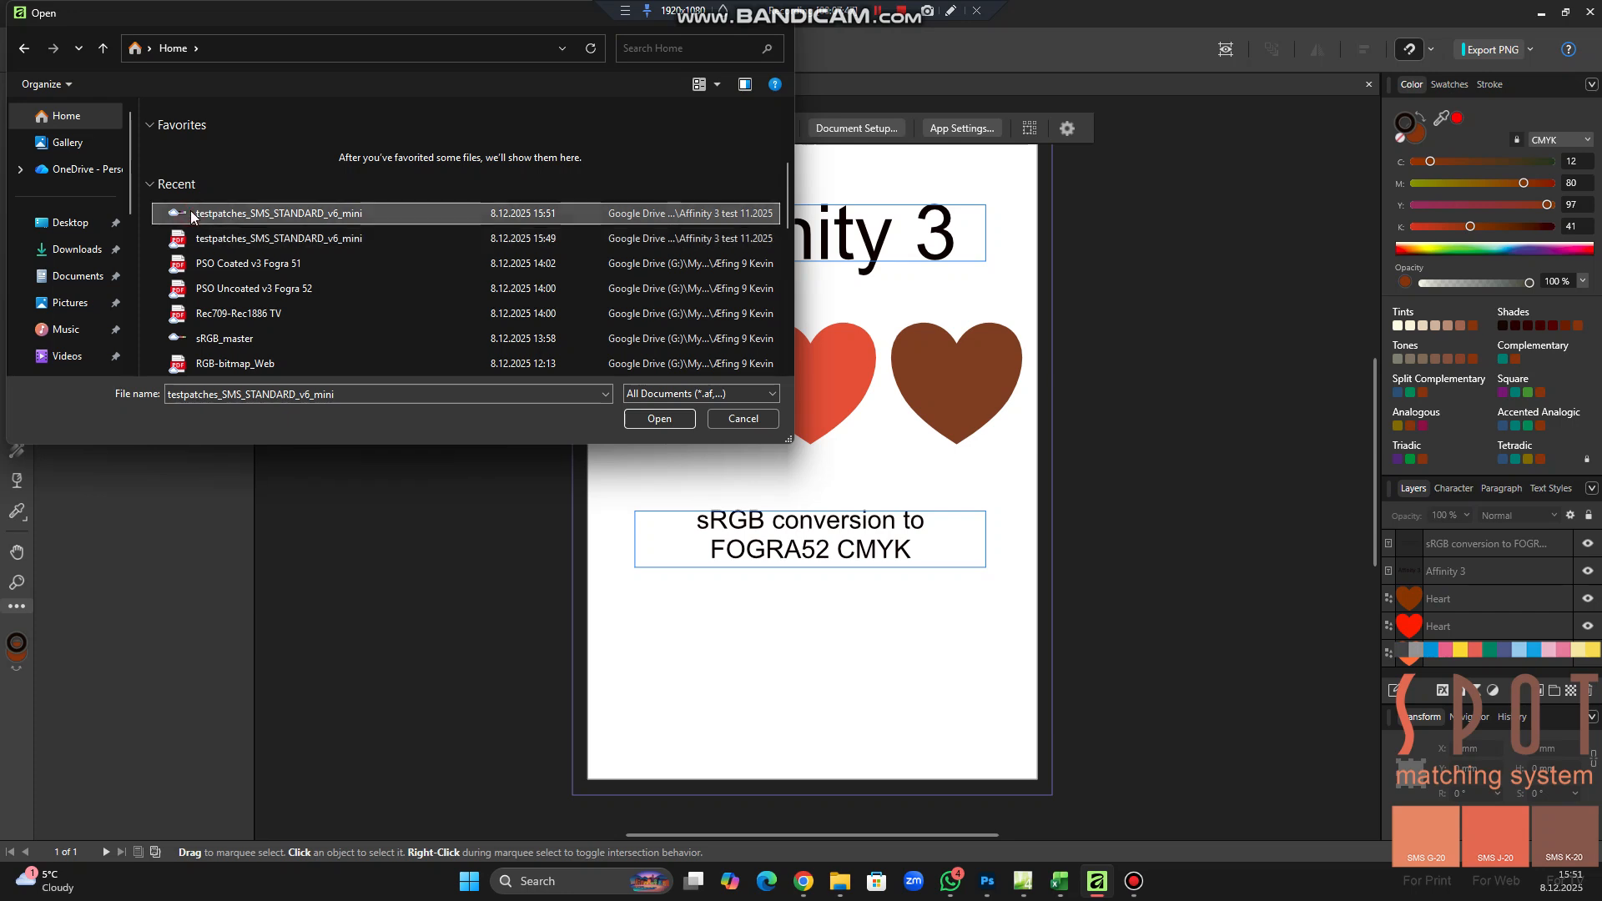
pyautogui.click(659, 419)
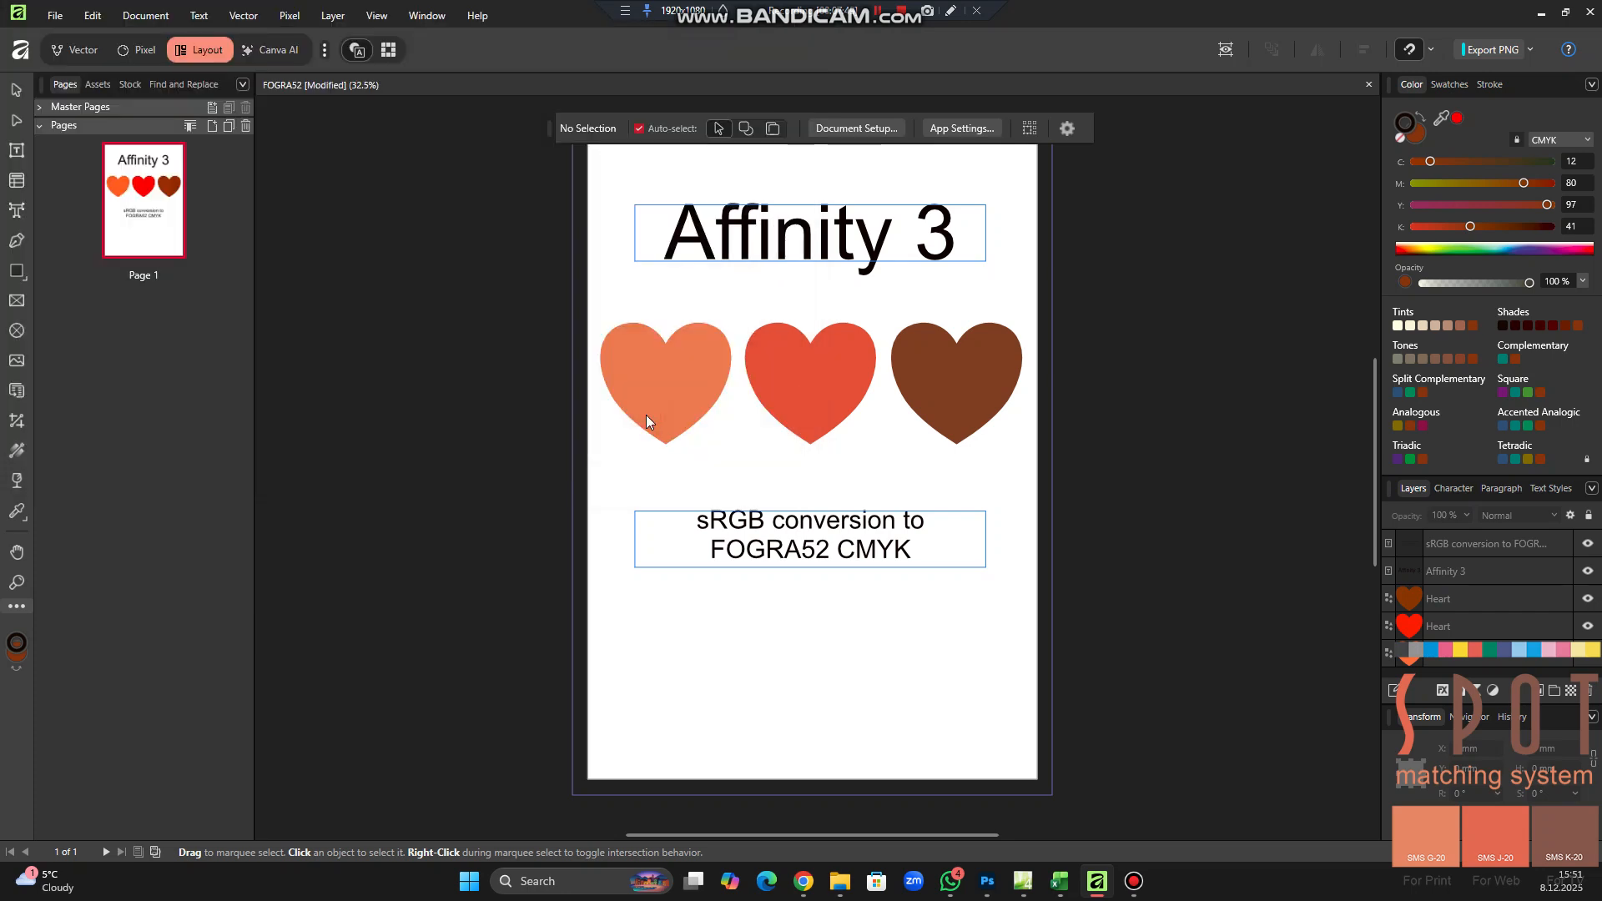
# Place the control strip at its default size and move it to the bottom of the page, centred below the text, and deselect it
pyautogui.click(664, 622)
pyautogui.click(665, 622)
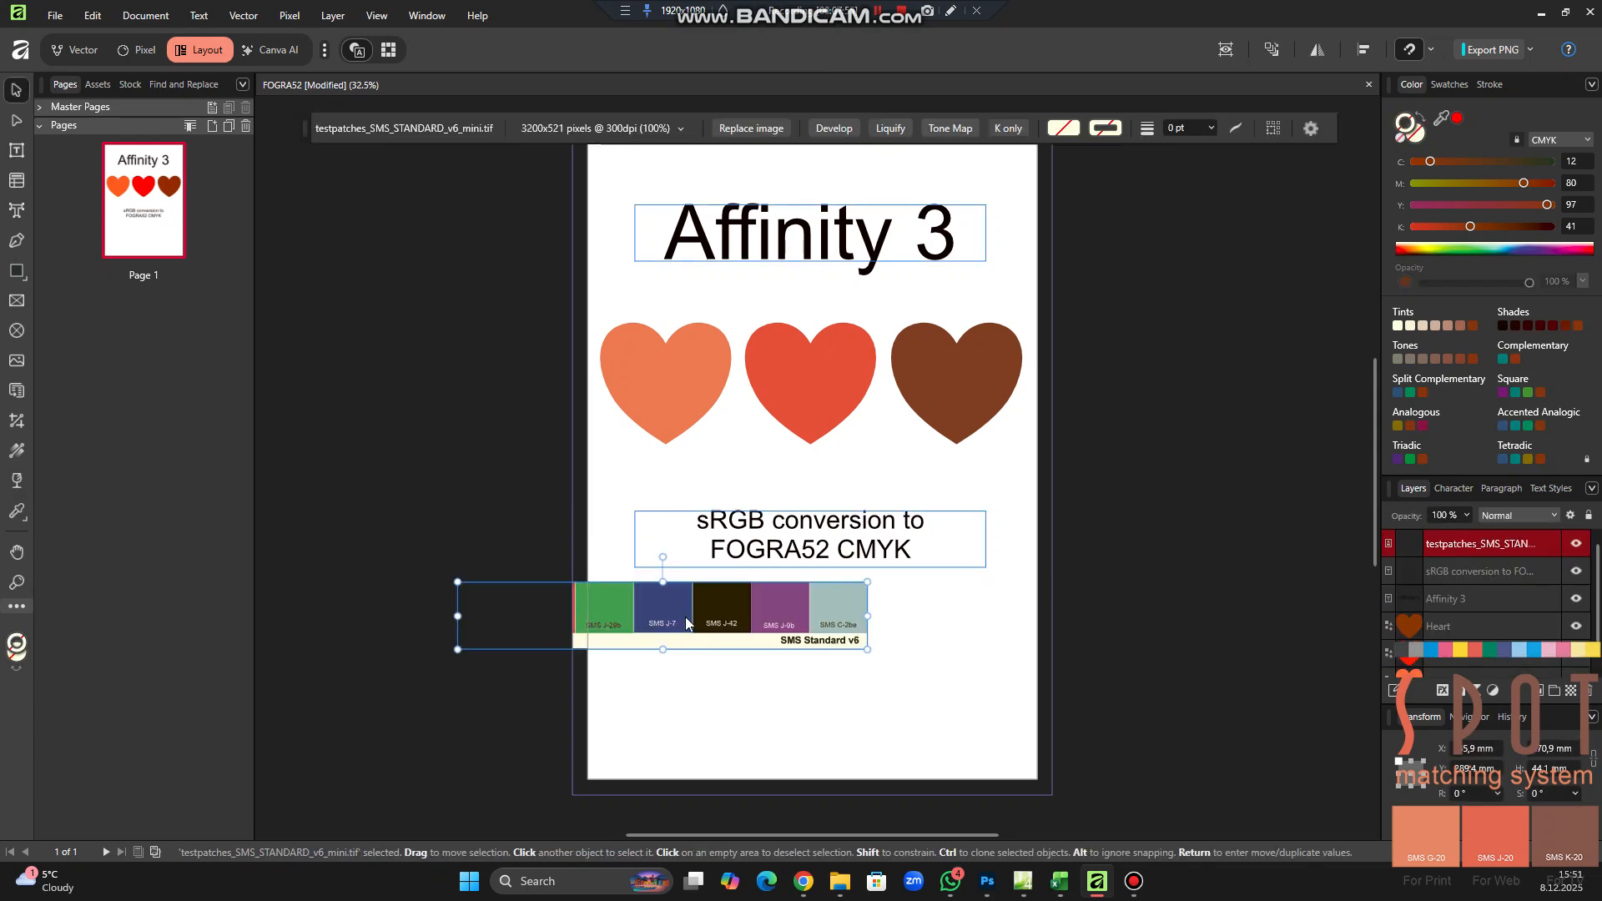
pyautogui.moveTo(731, 626); pyautogui.dragTo(858, 746)
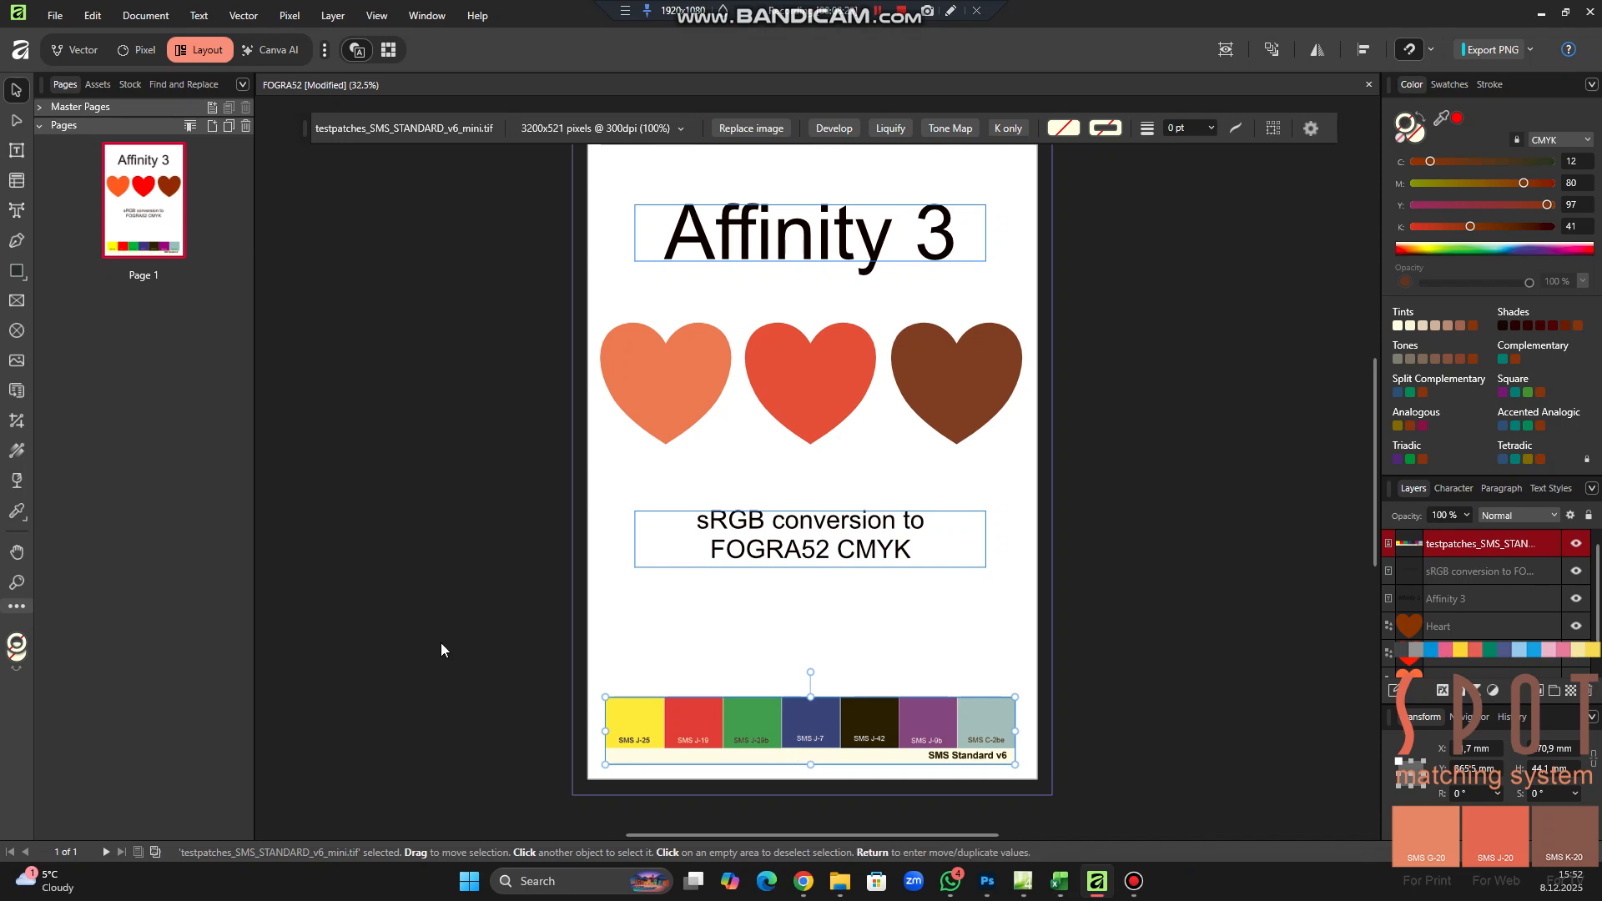
pyautogui.click(881, 634)
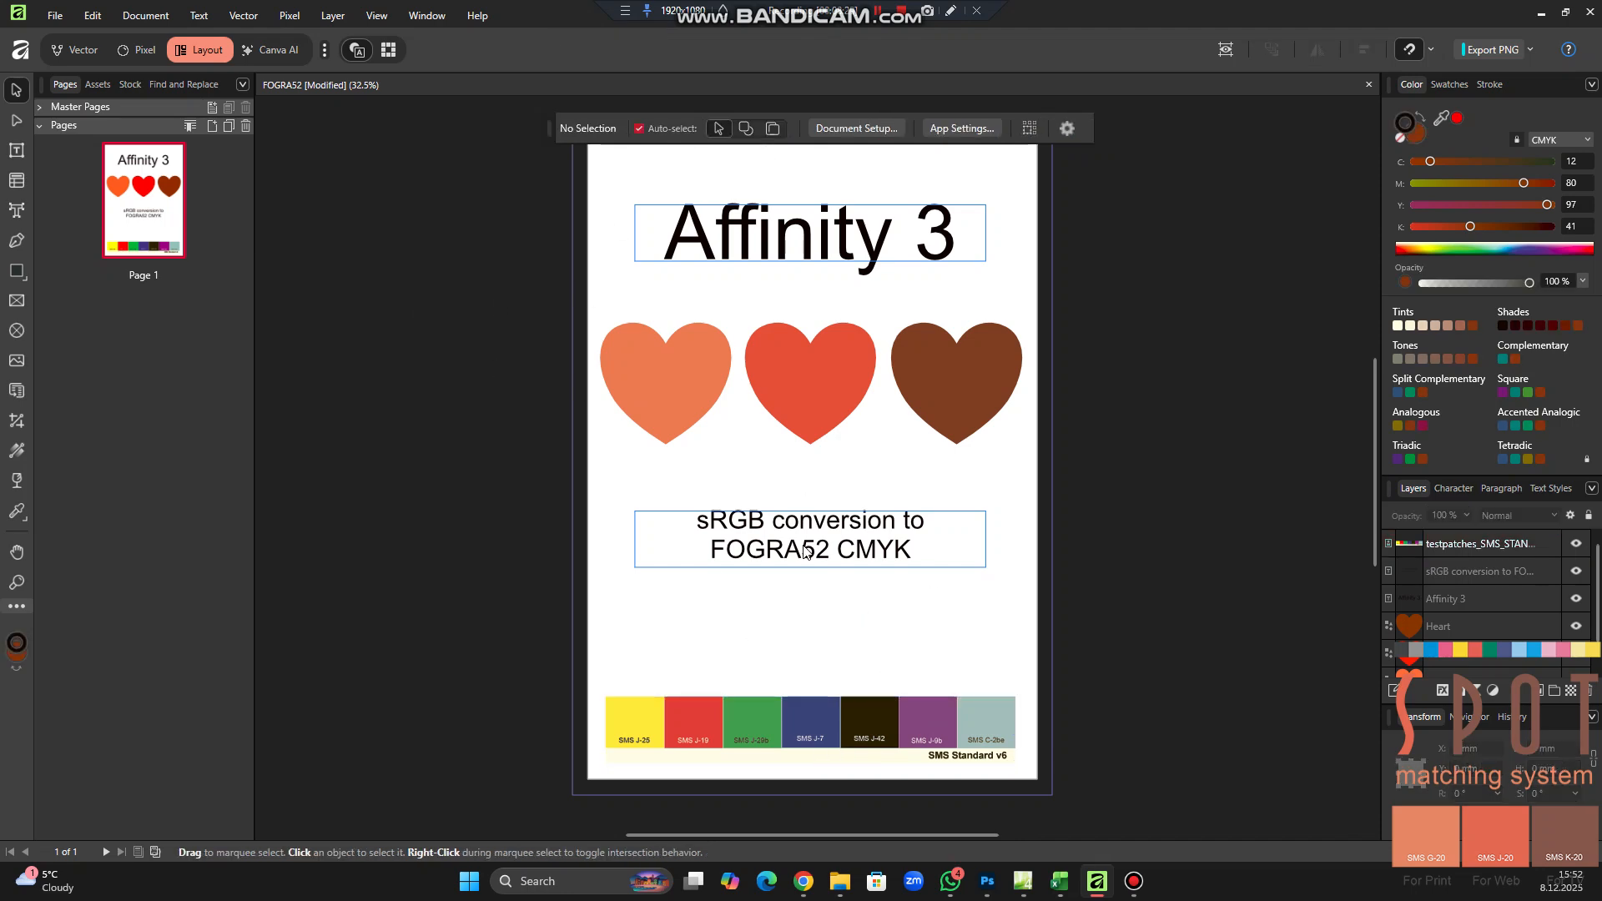
# Open the export settings for the FOGRA52 document and move the dialog fully into view
pyautogui.click(60, 18)
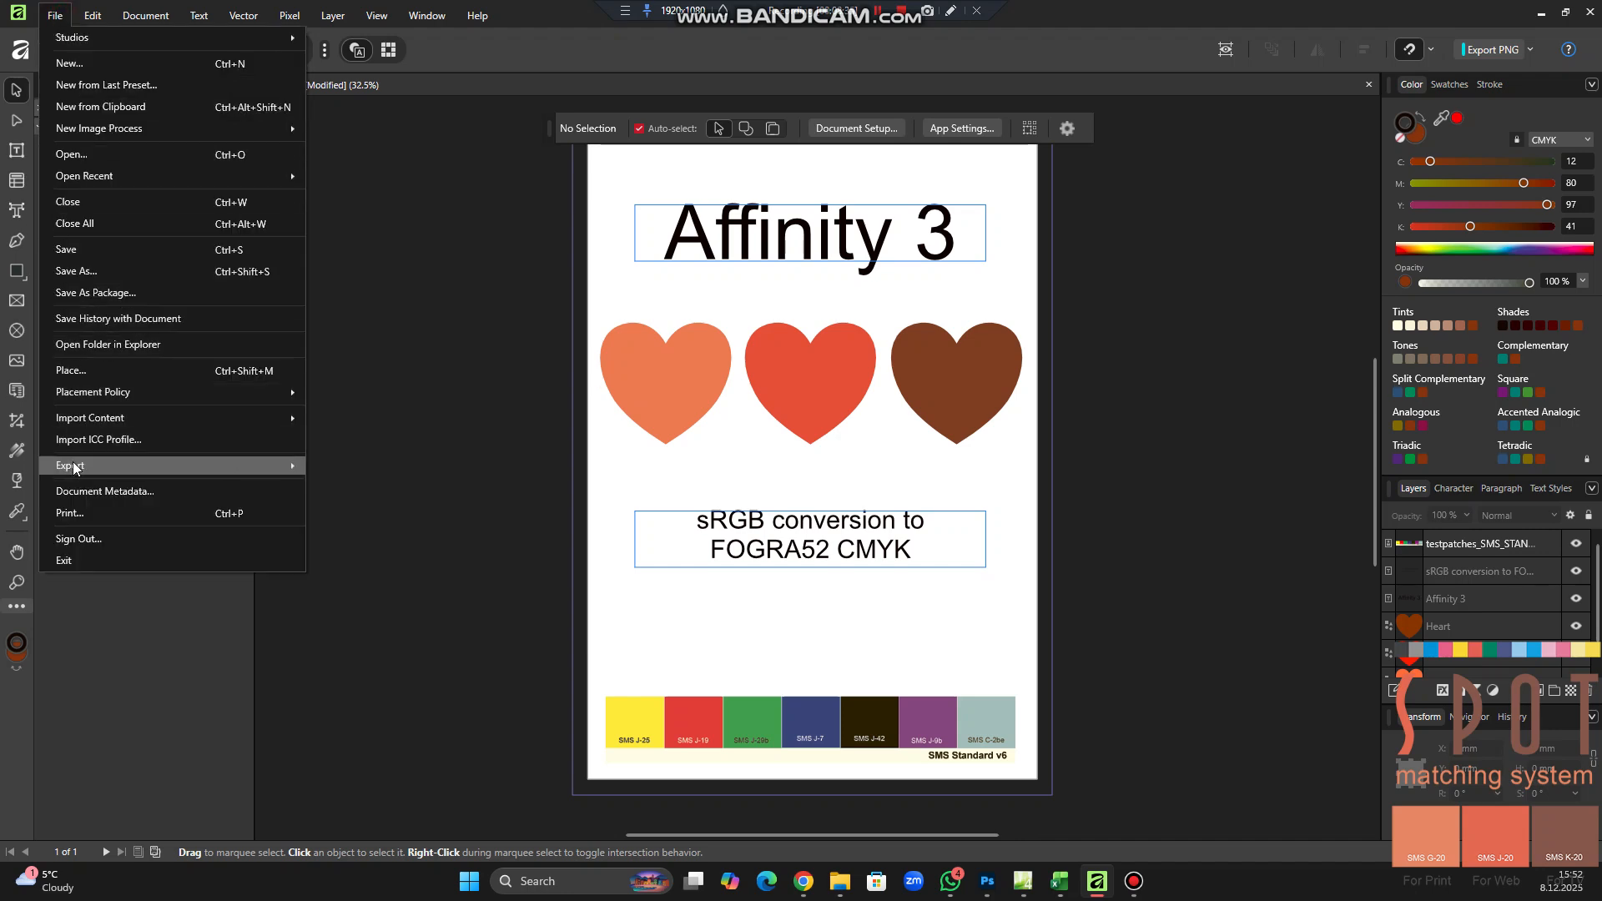
pyautogui.moveTo(74, 468)
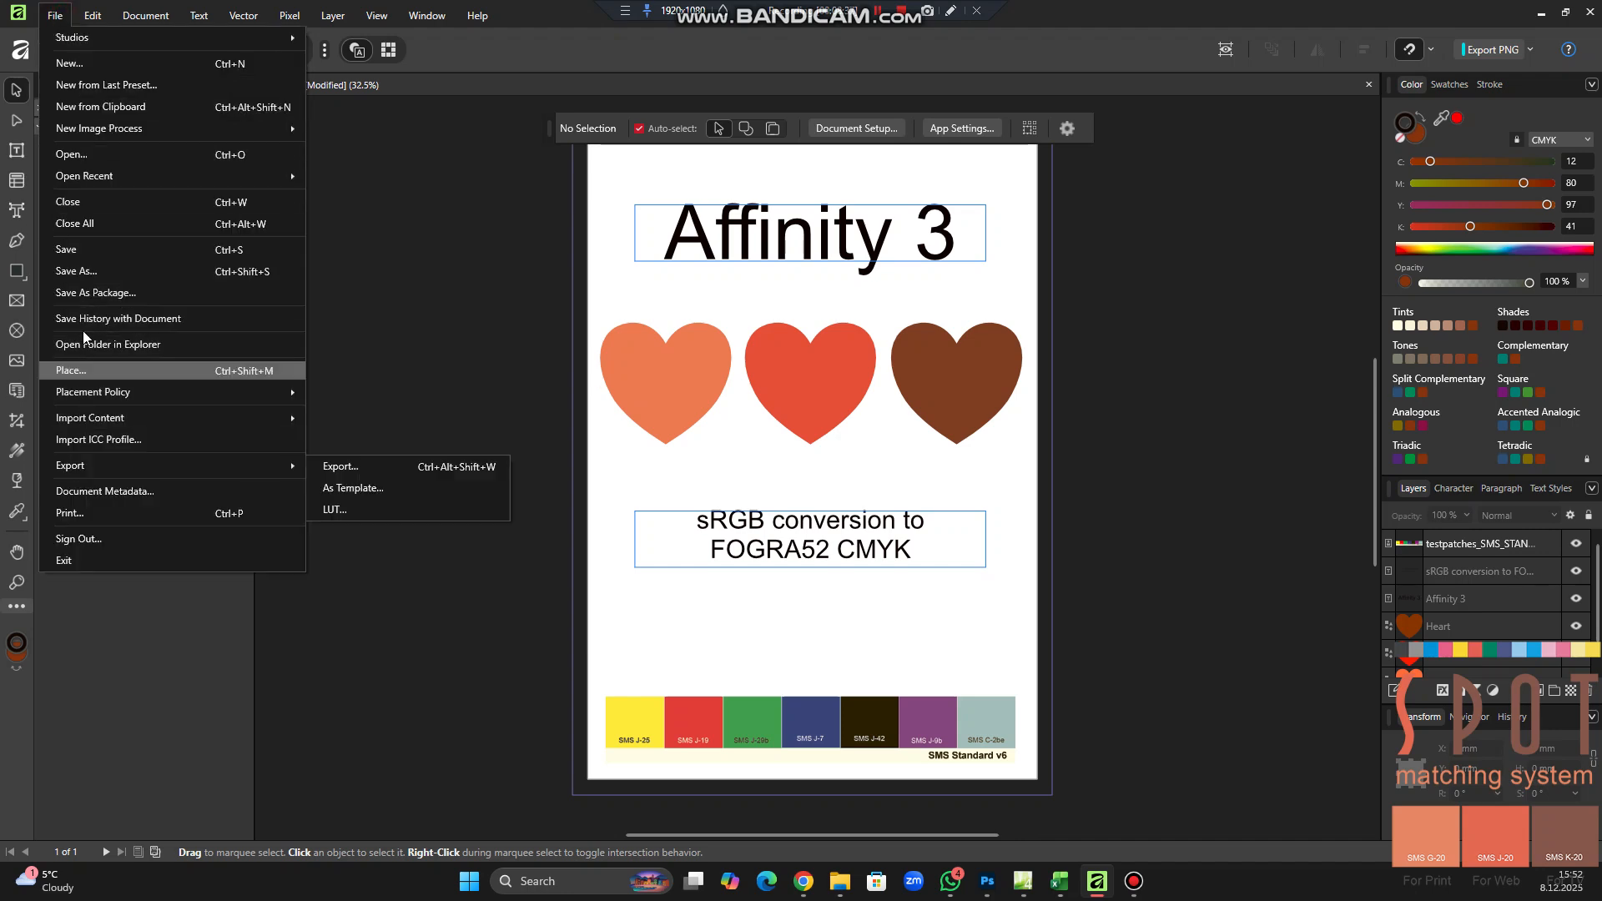
pyautogui.click(359, 470)
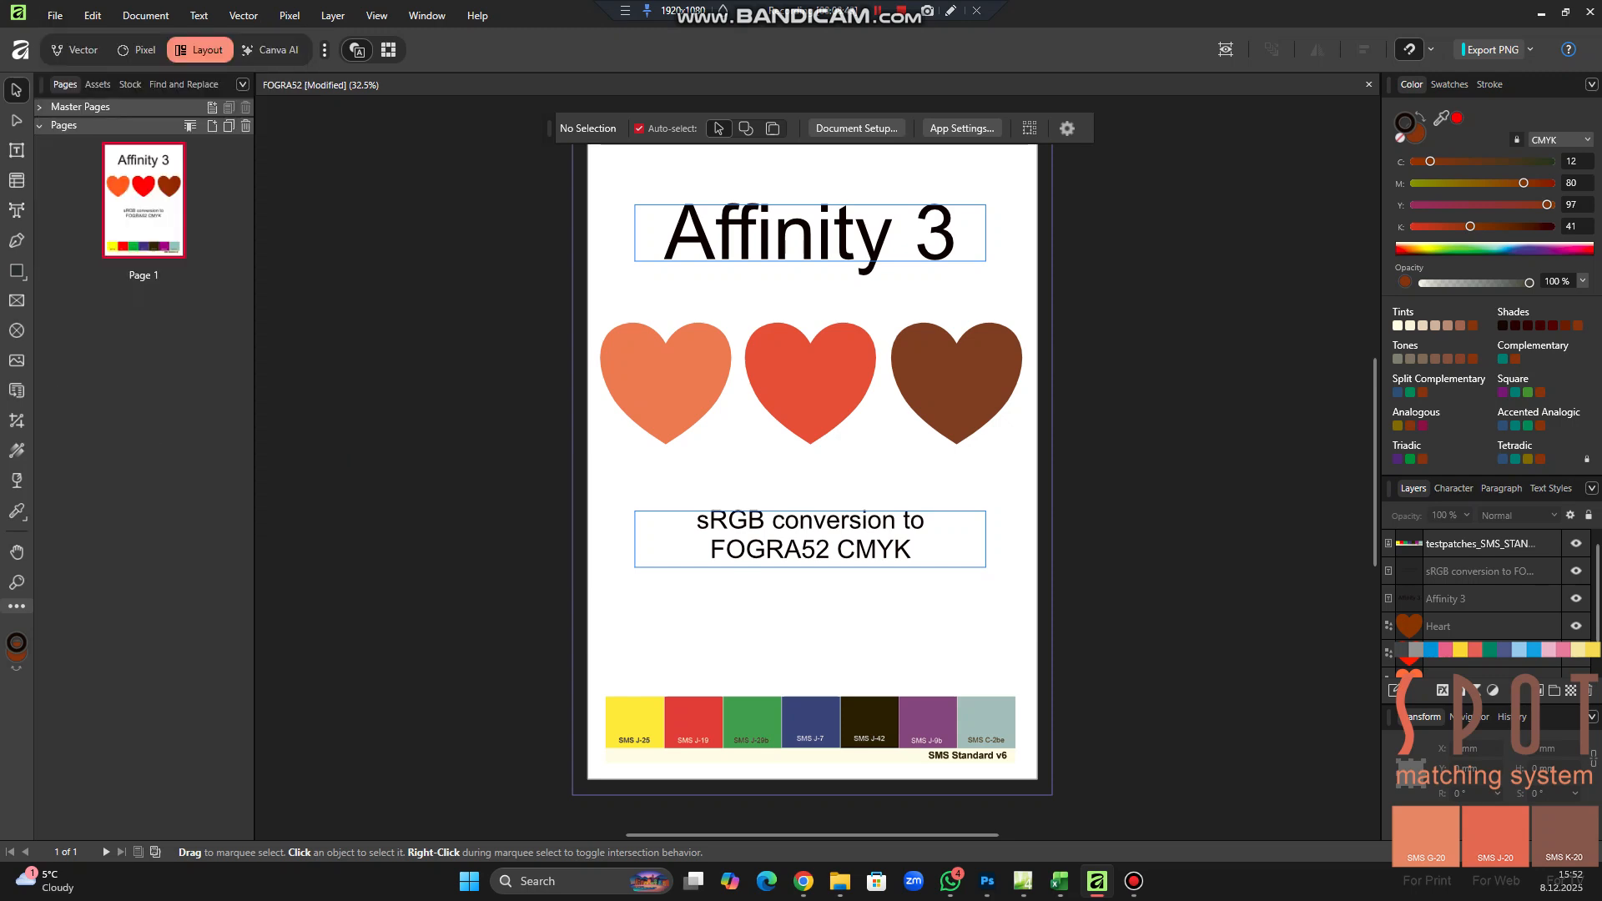
pyautogui.moveTo(0, 52); pyautogui.dragTo(725, 143)
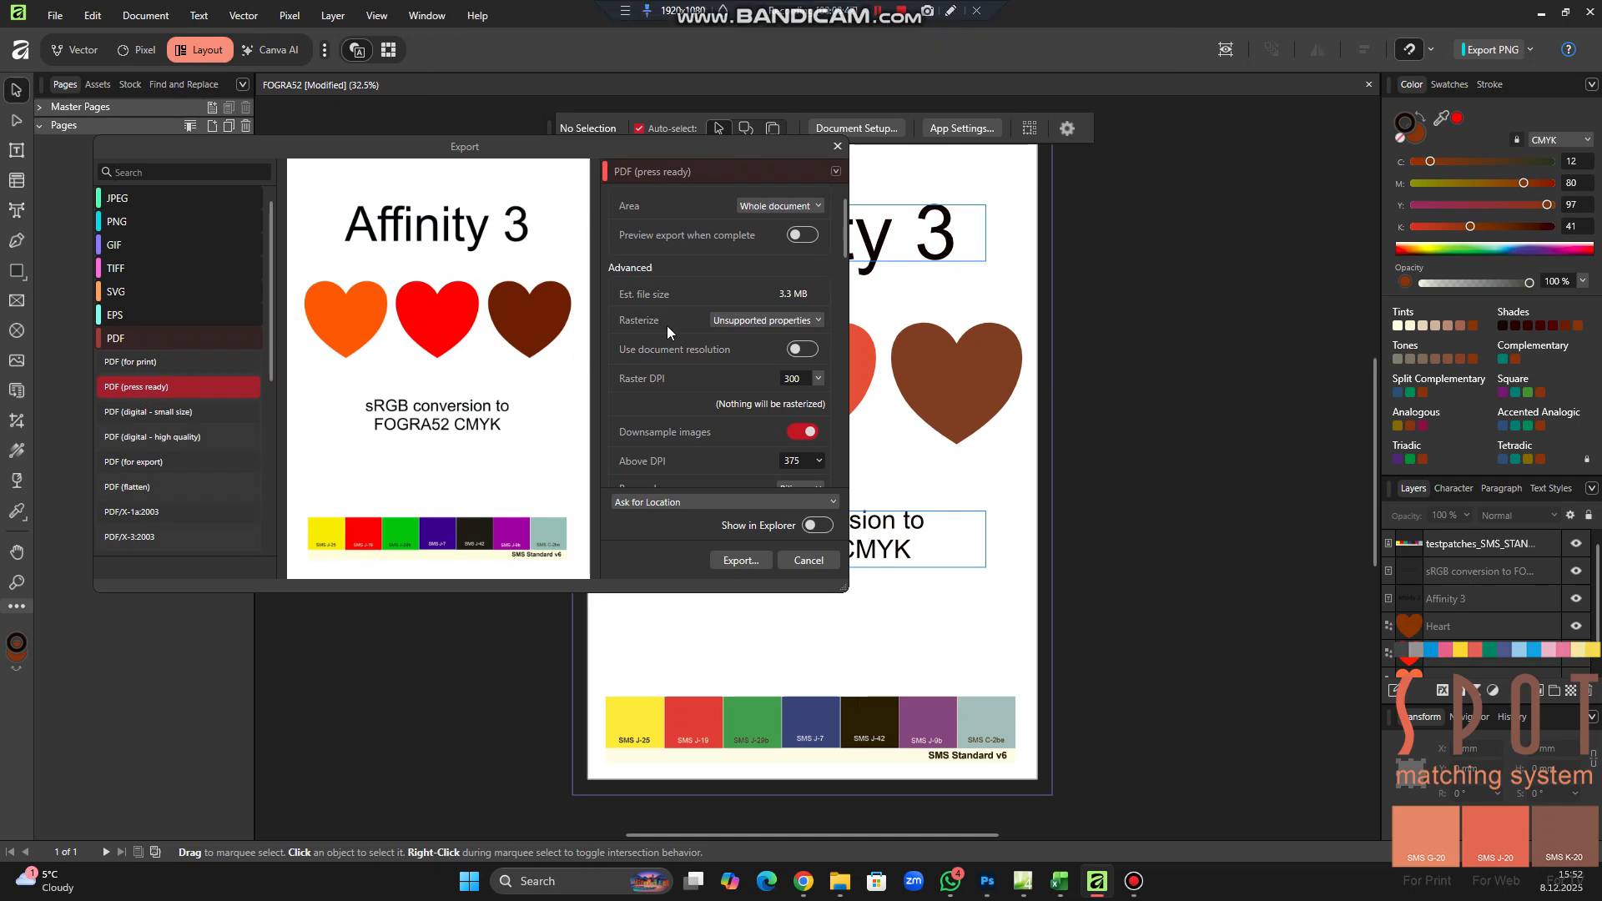
# Review the PDF (press ready) options for rasterizing, compression, color space, ICC profile, bleed, printers marks, fonts and security
pyautogui.scroll(-1, 759, 446)
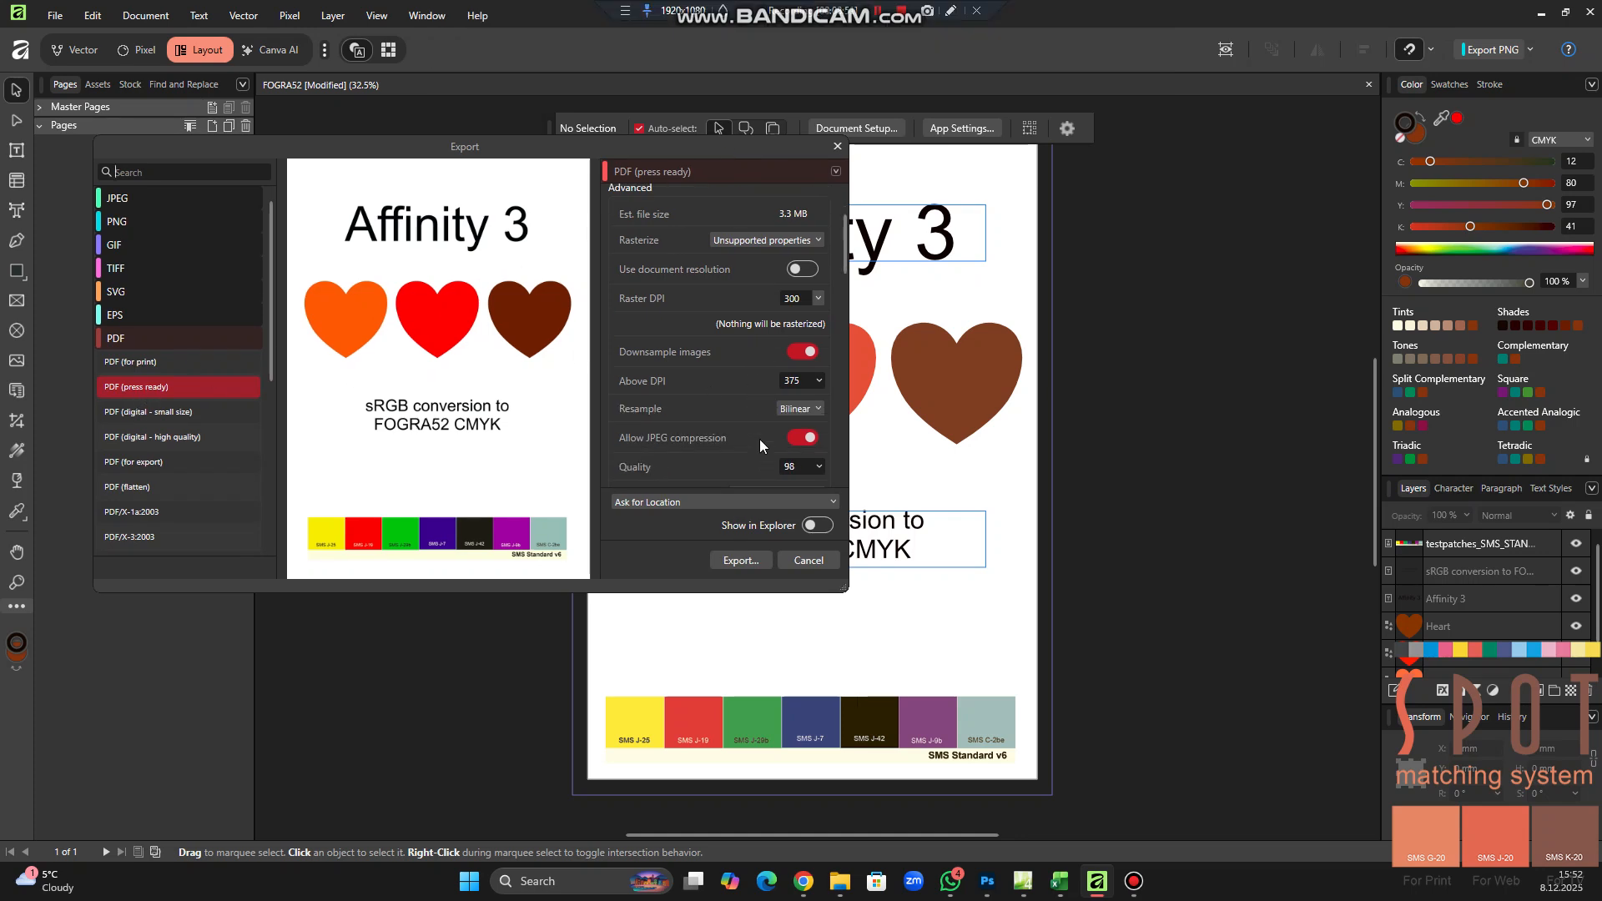
pyautogui.scroll(-1, 760, 439)
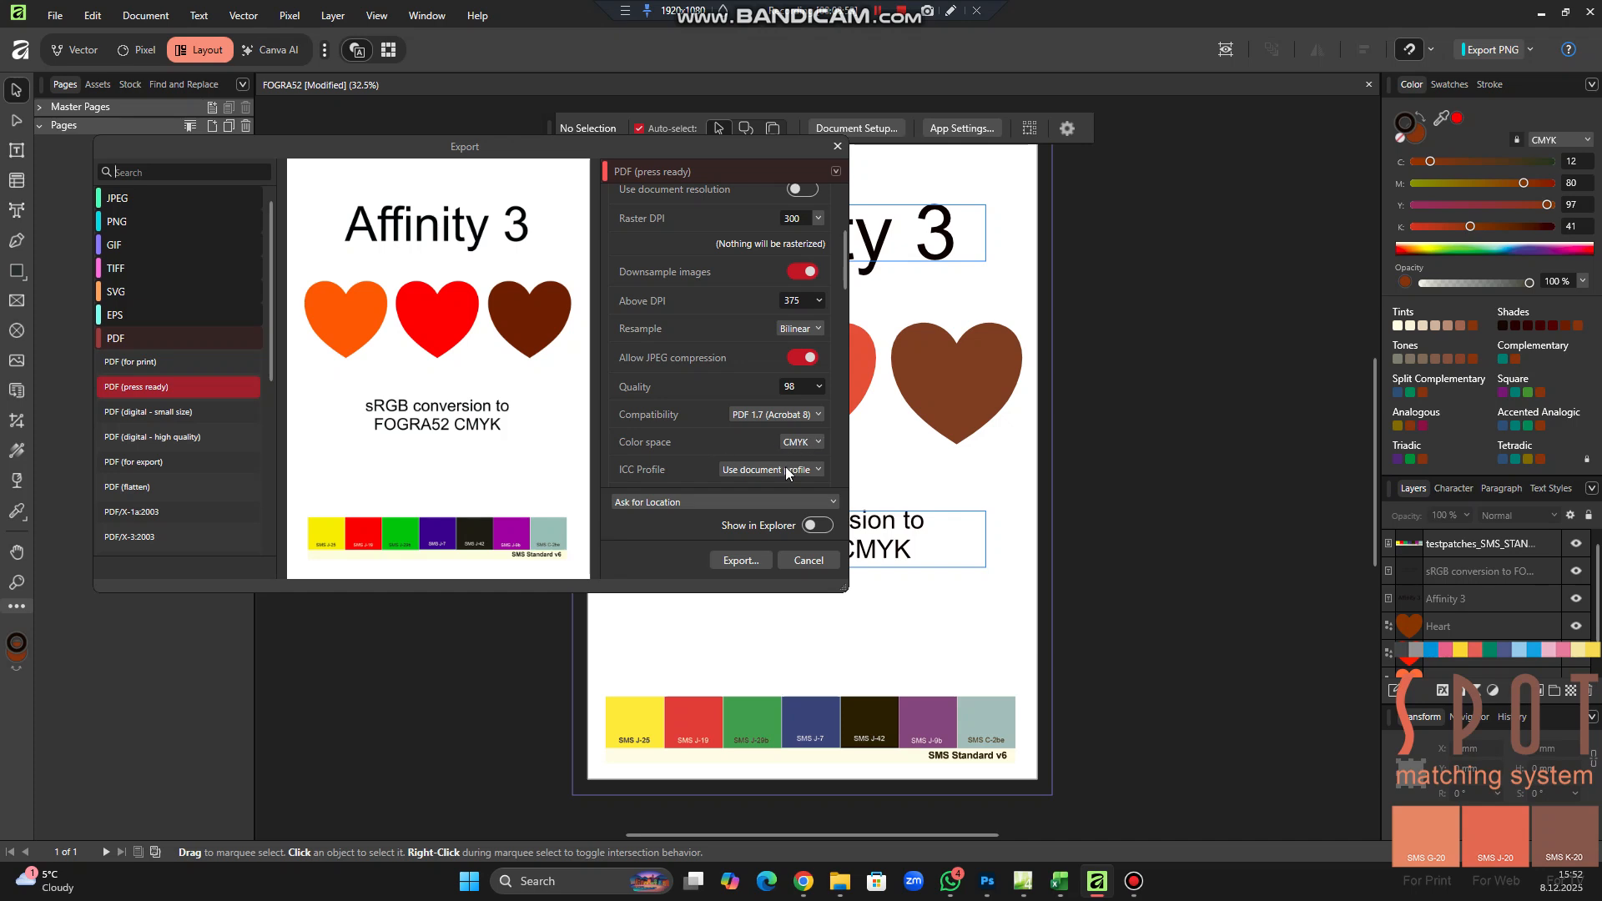
pyautogui.scroll(-1, 767, 458)
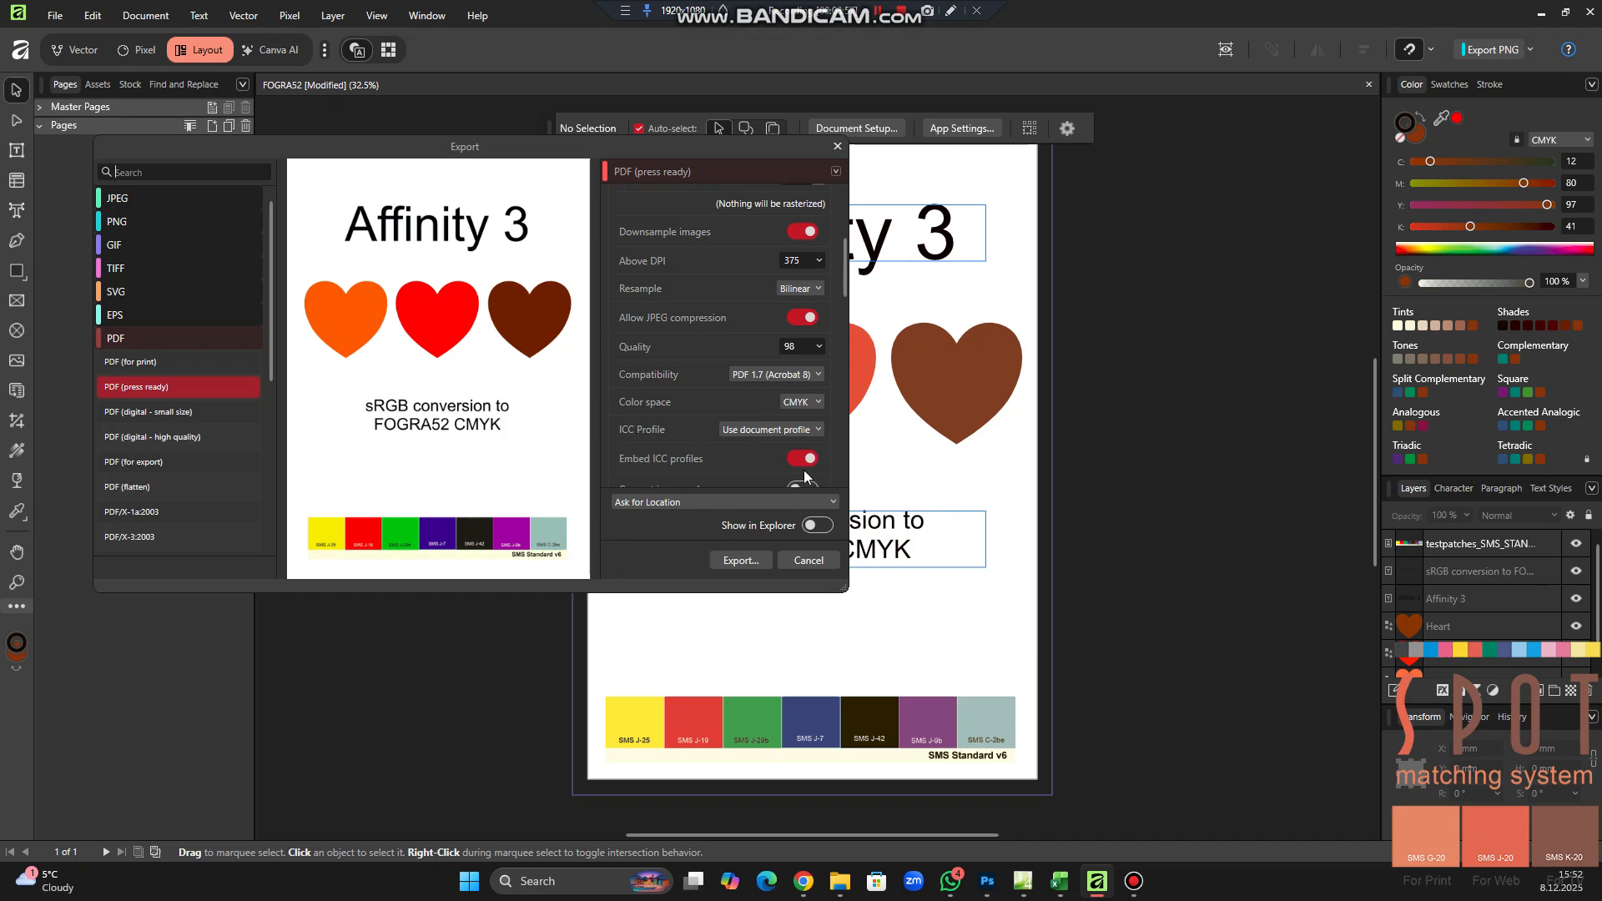
pyautogui.scroll(-6, 758, 454)
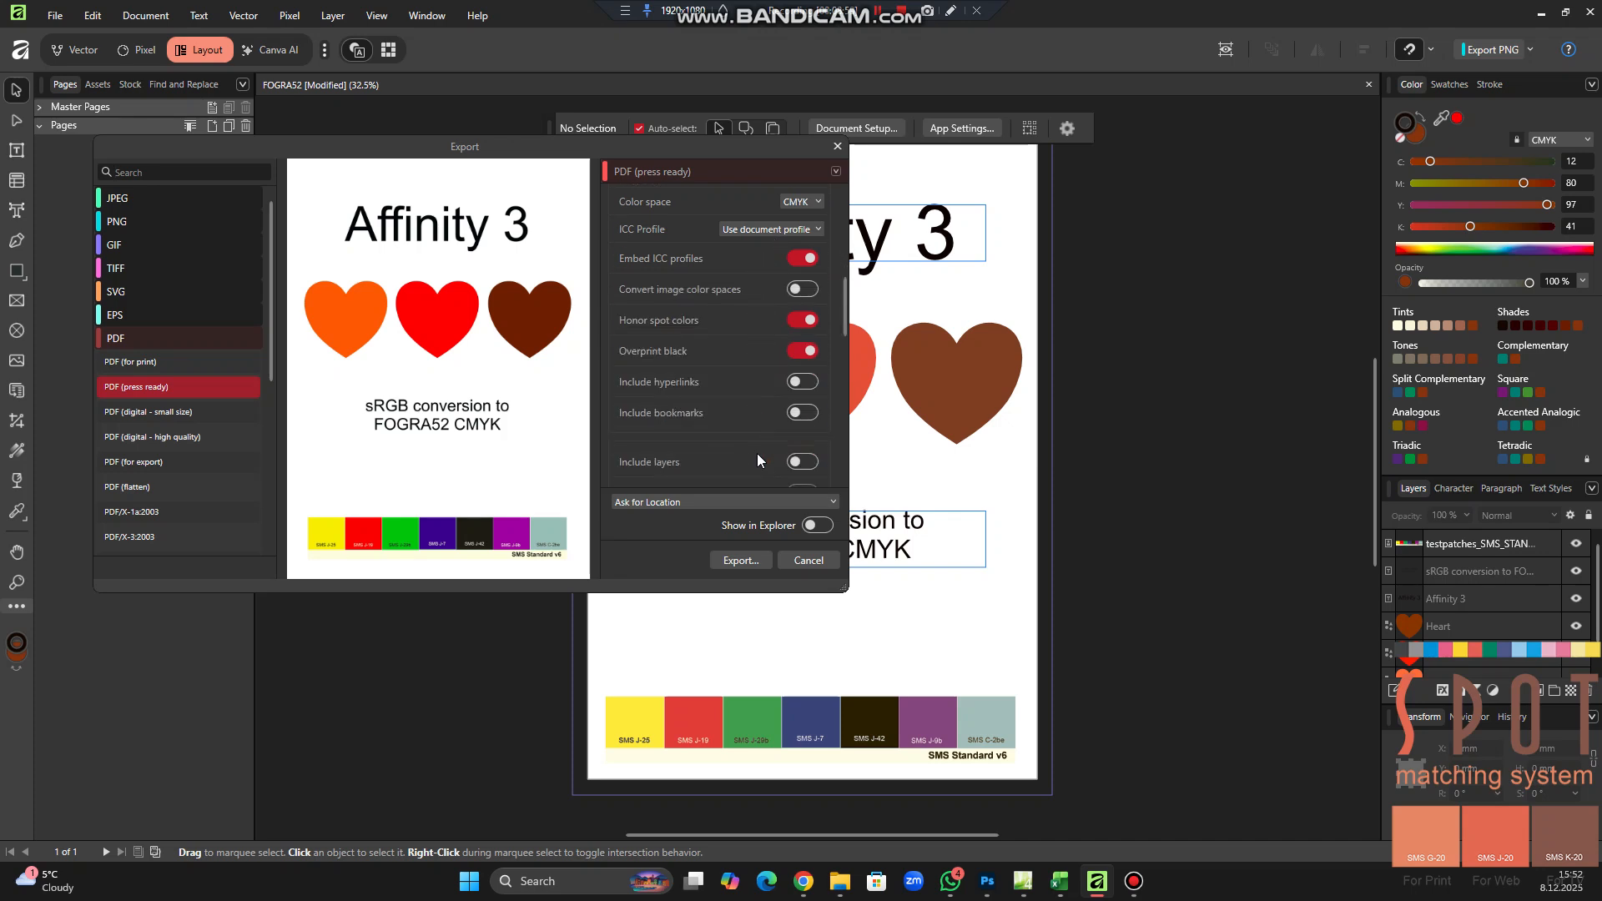
pyautogui.scroll(-5, 709, 393)
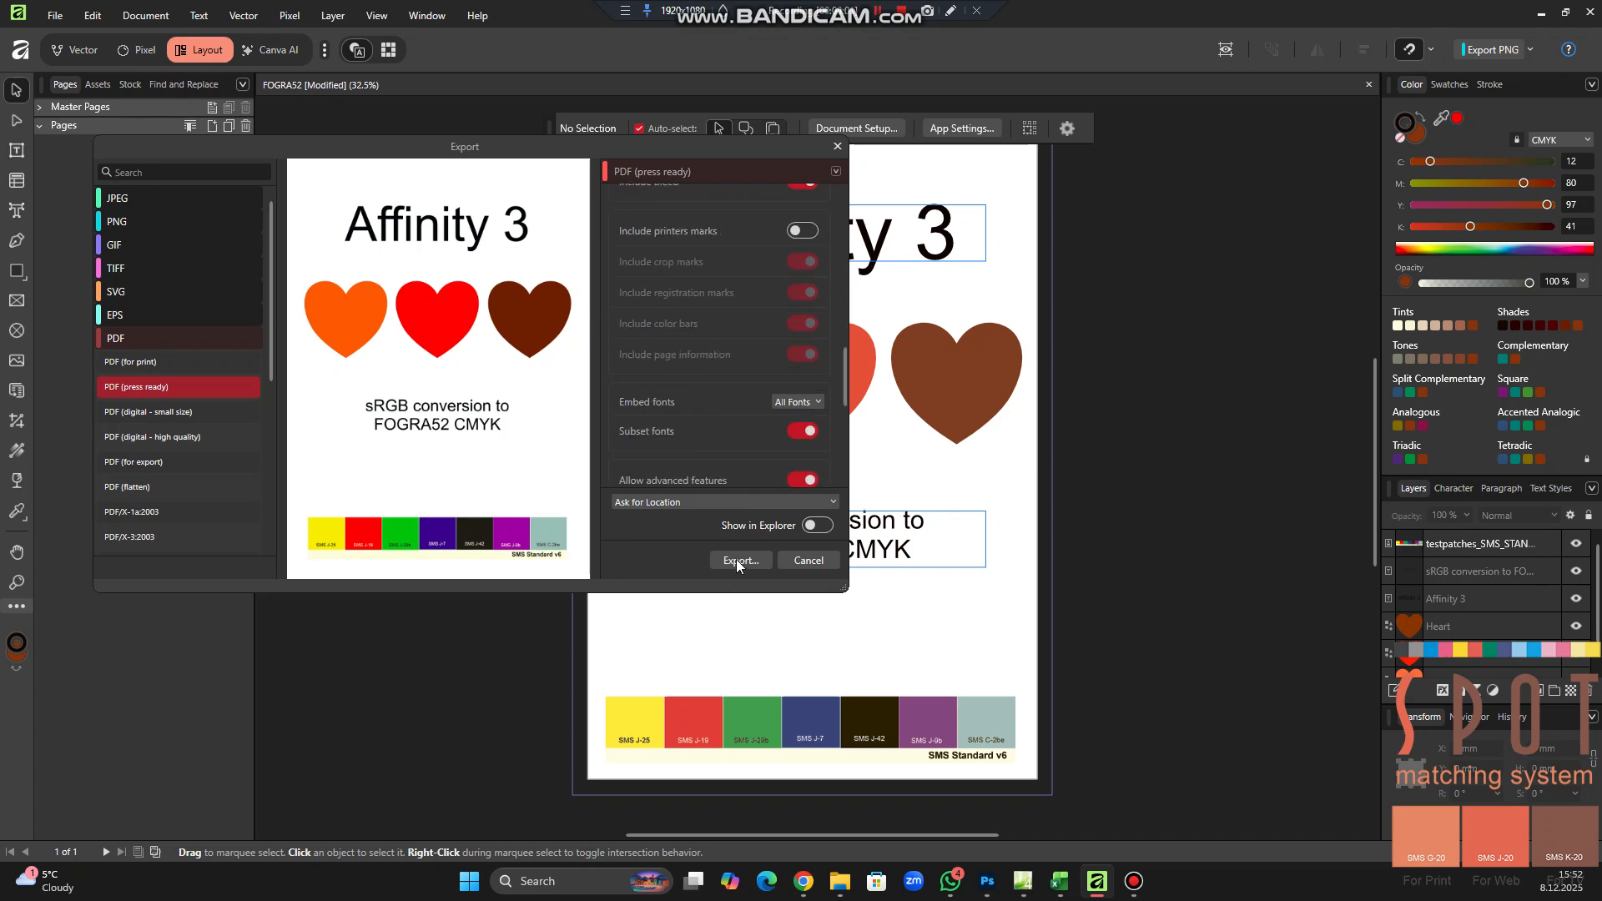
pyautogui.scroll(-5, 764, 404)
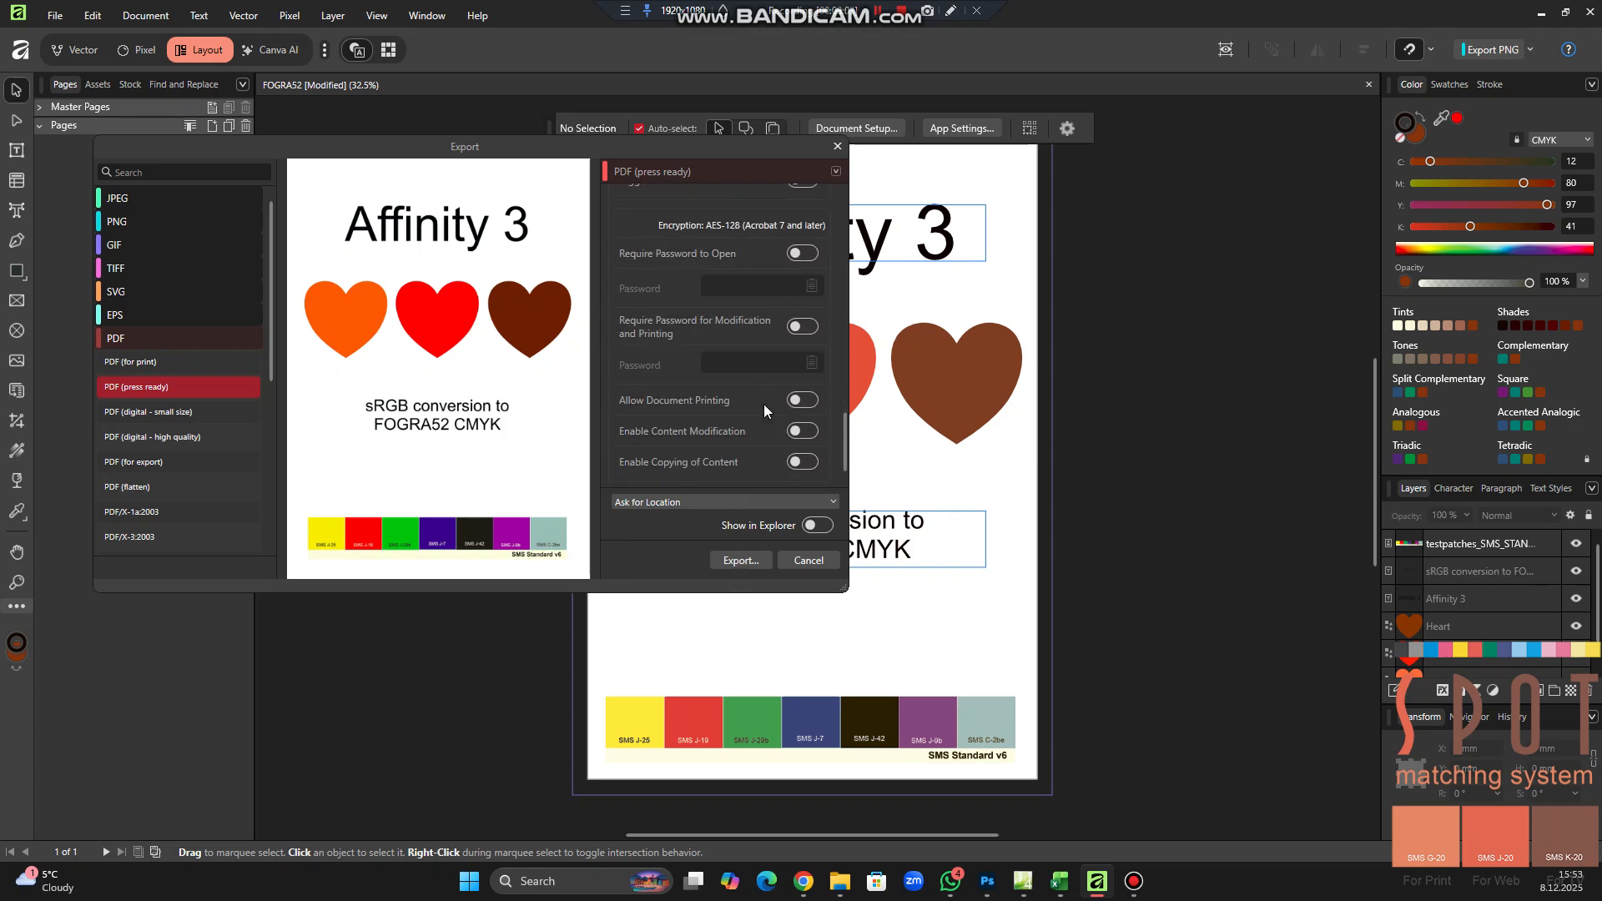
pyautogui.scroll(10, 764, 404)
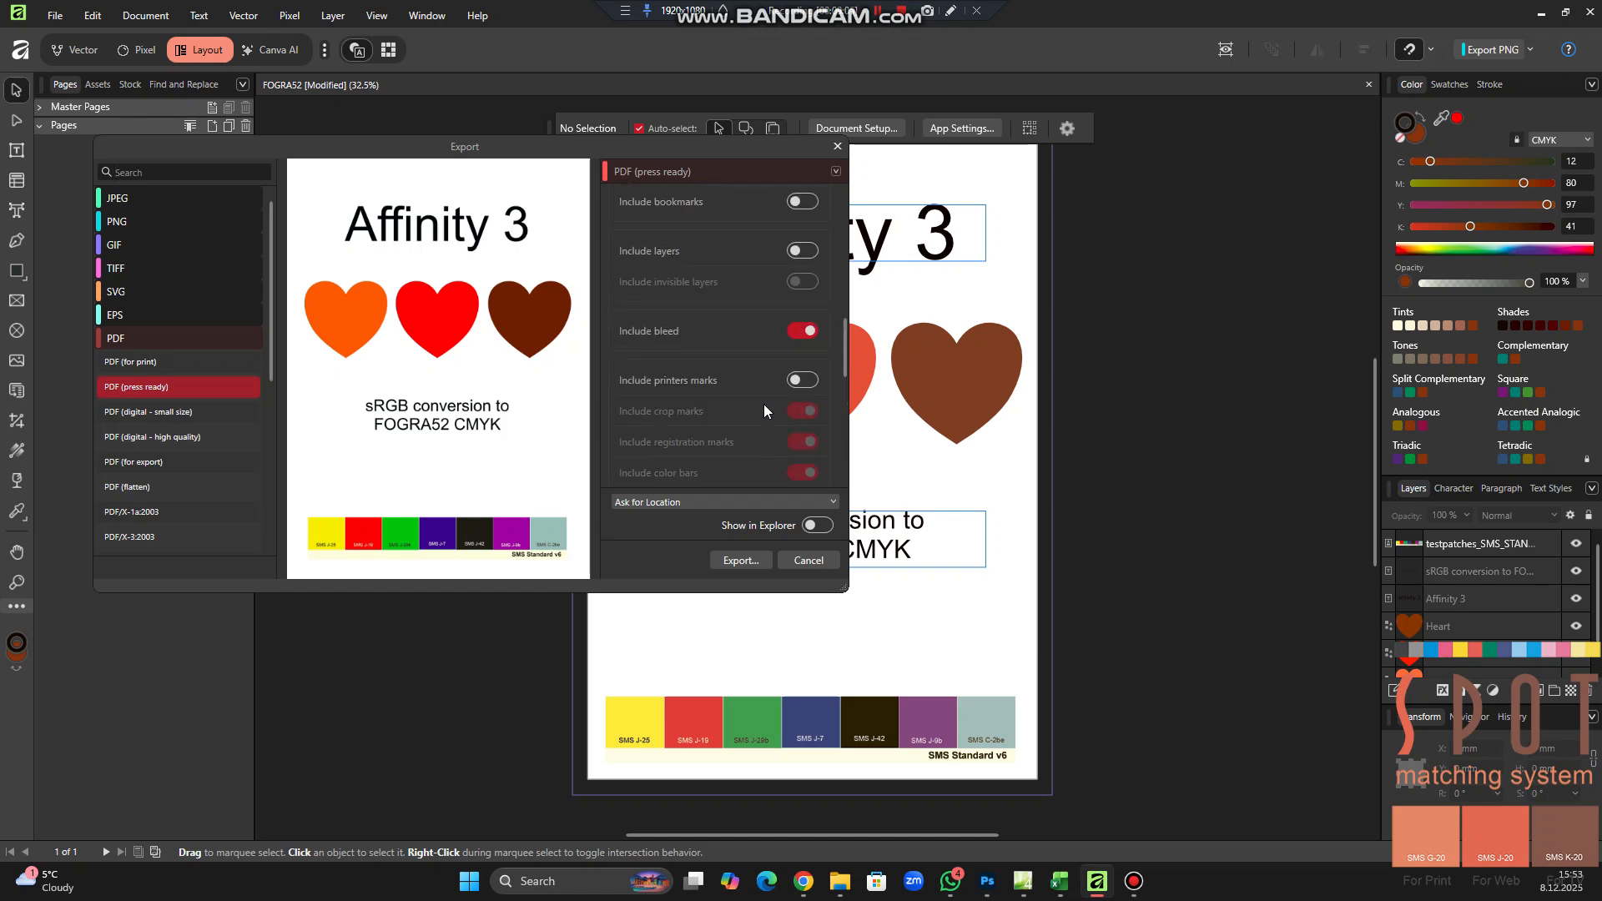
pyautogui.scroll(7, 764, 404)
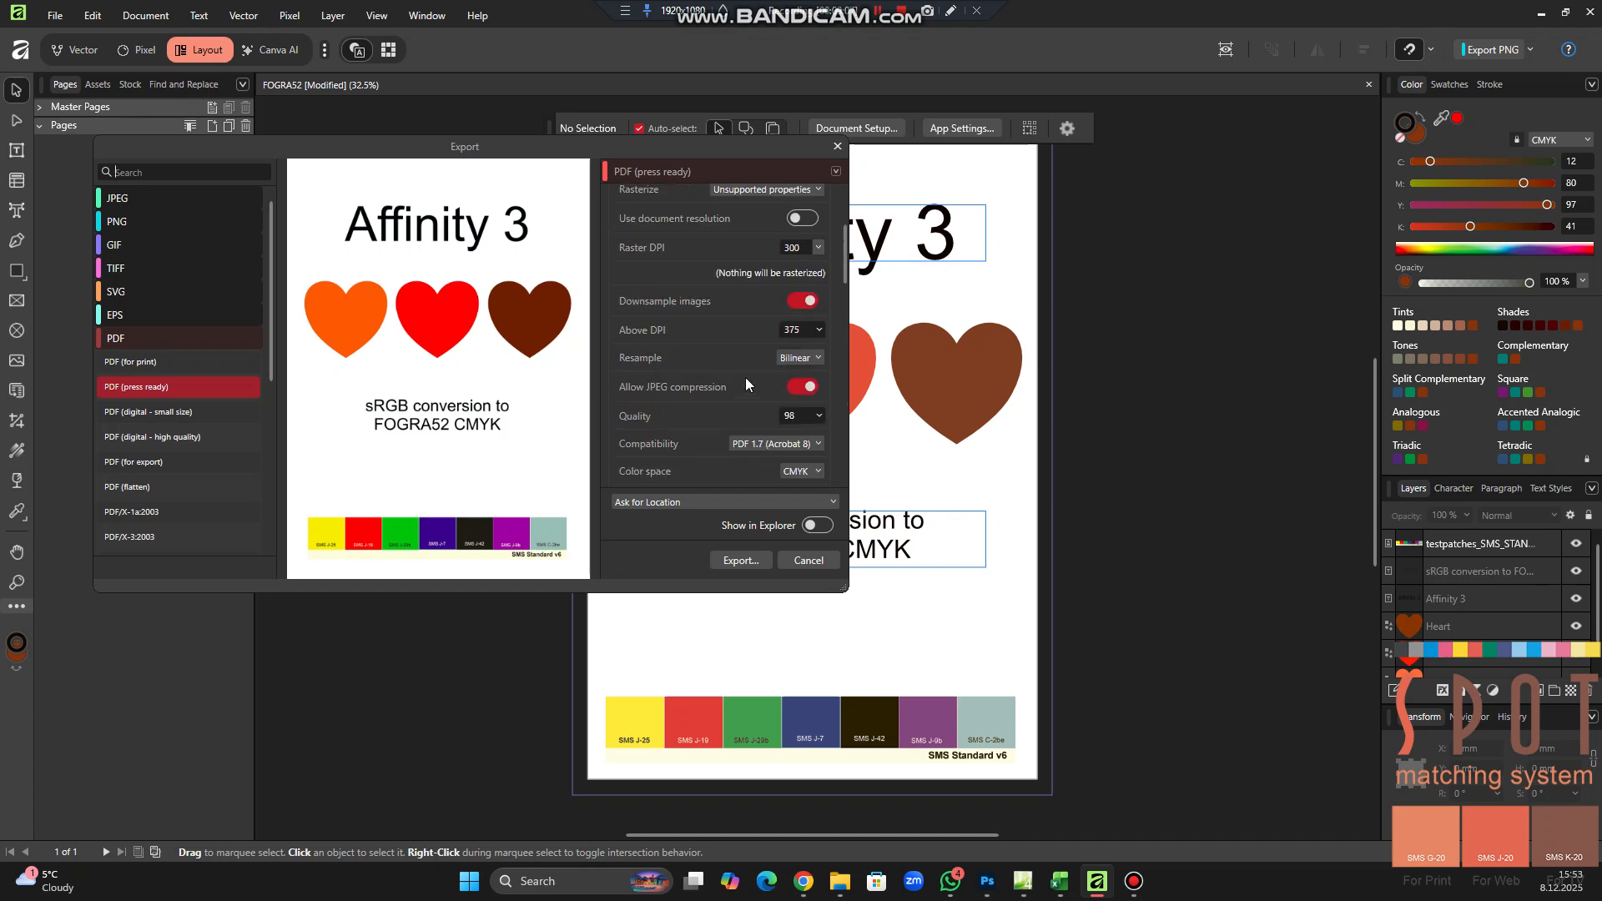
pyautogui.scroll(3, 717, 358)
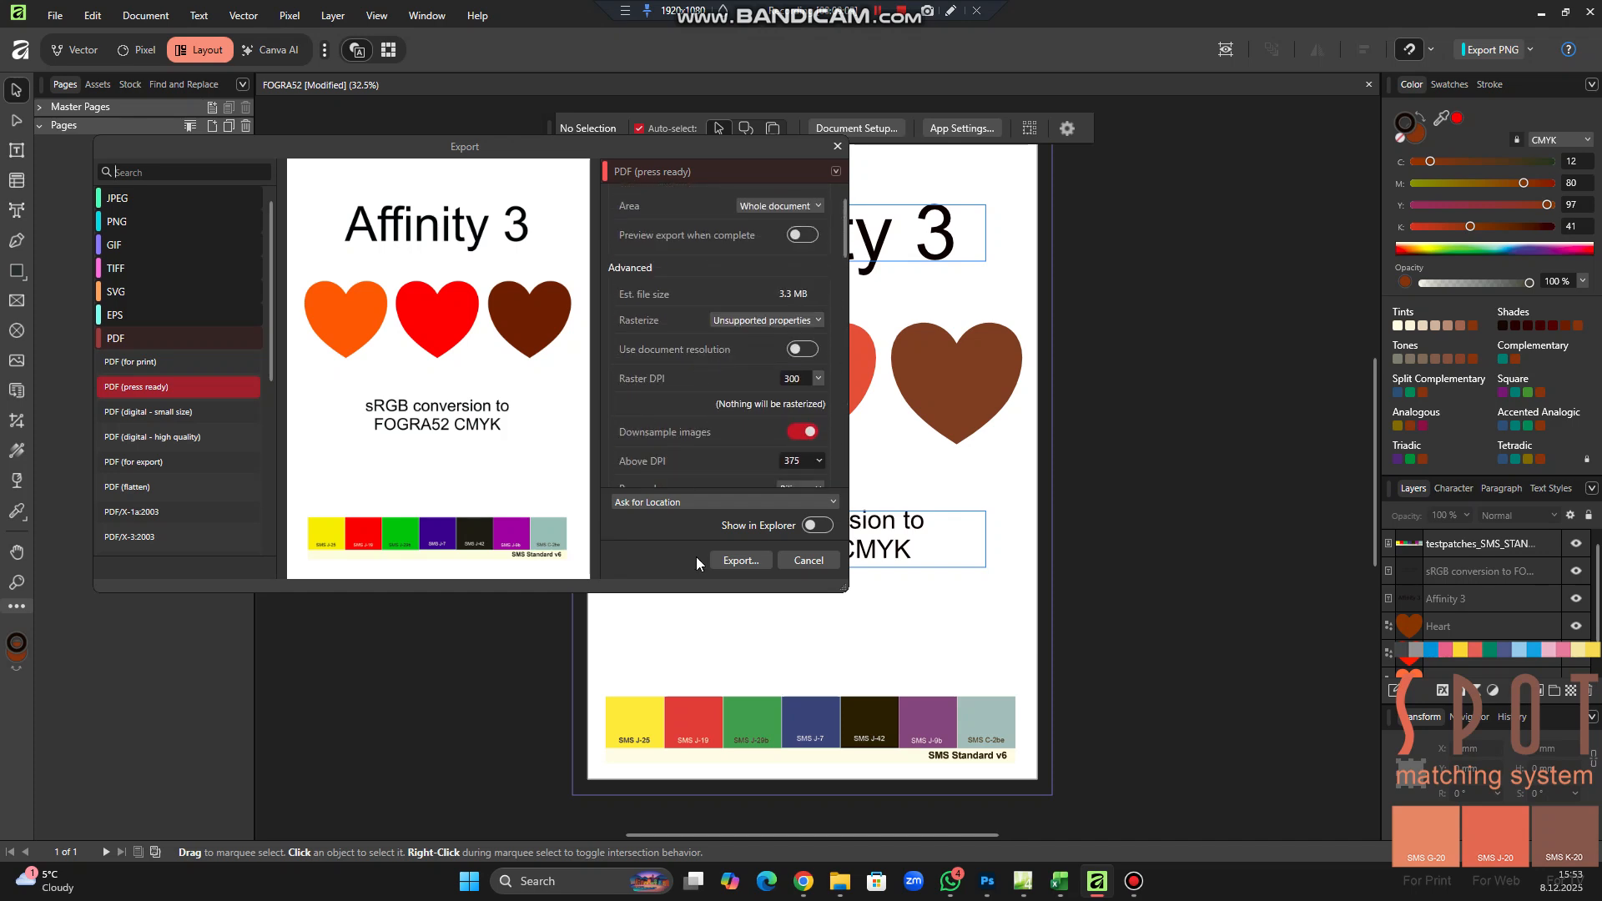
# Start the export with the PDF (press ready) preset and name the file FOGRA52_with controlstrip
pyautogui.click(735, 560)
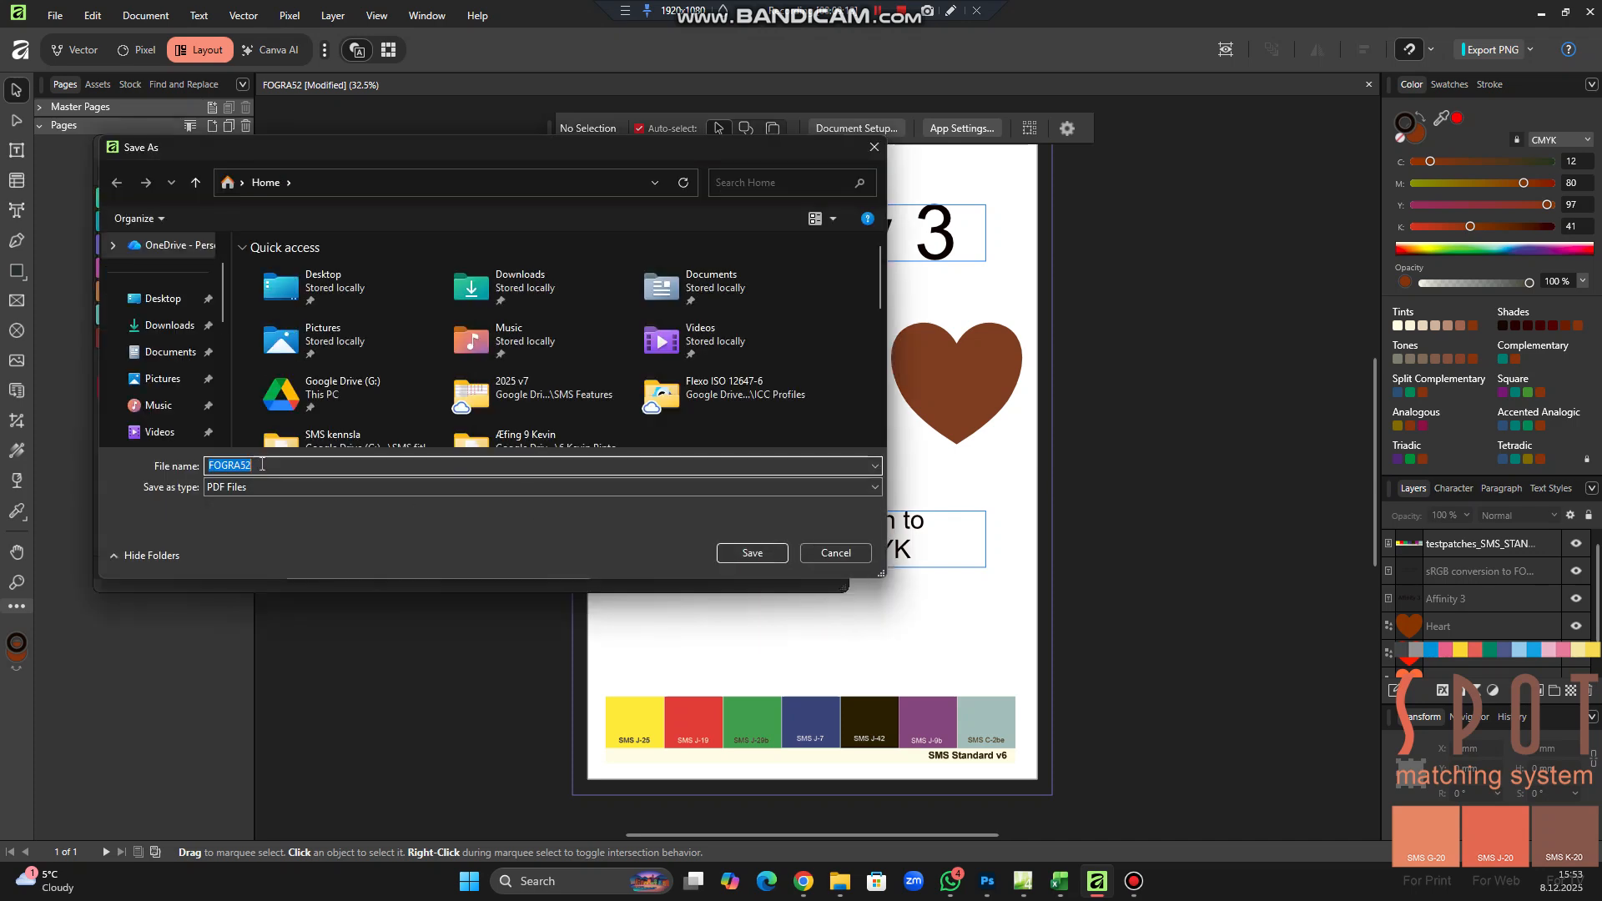
pyautogui.click(262, 465)
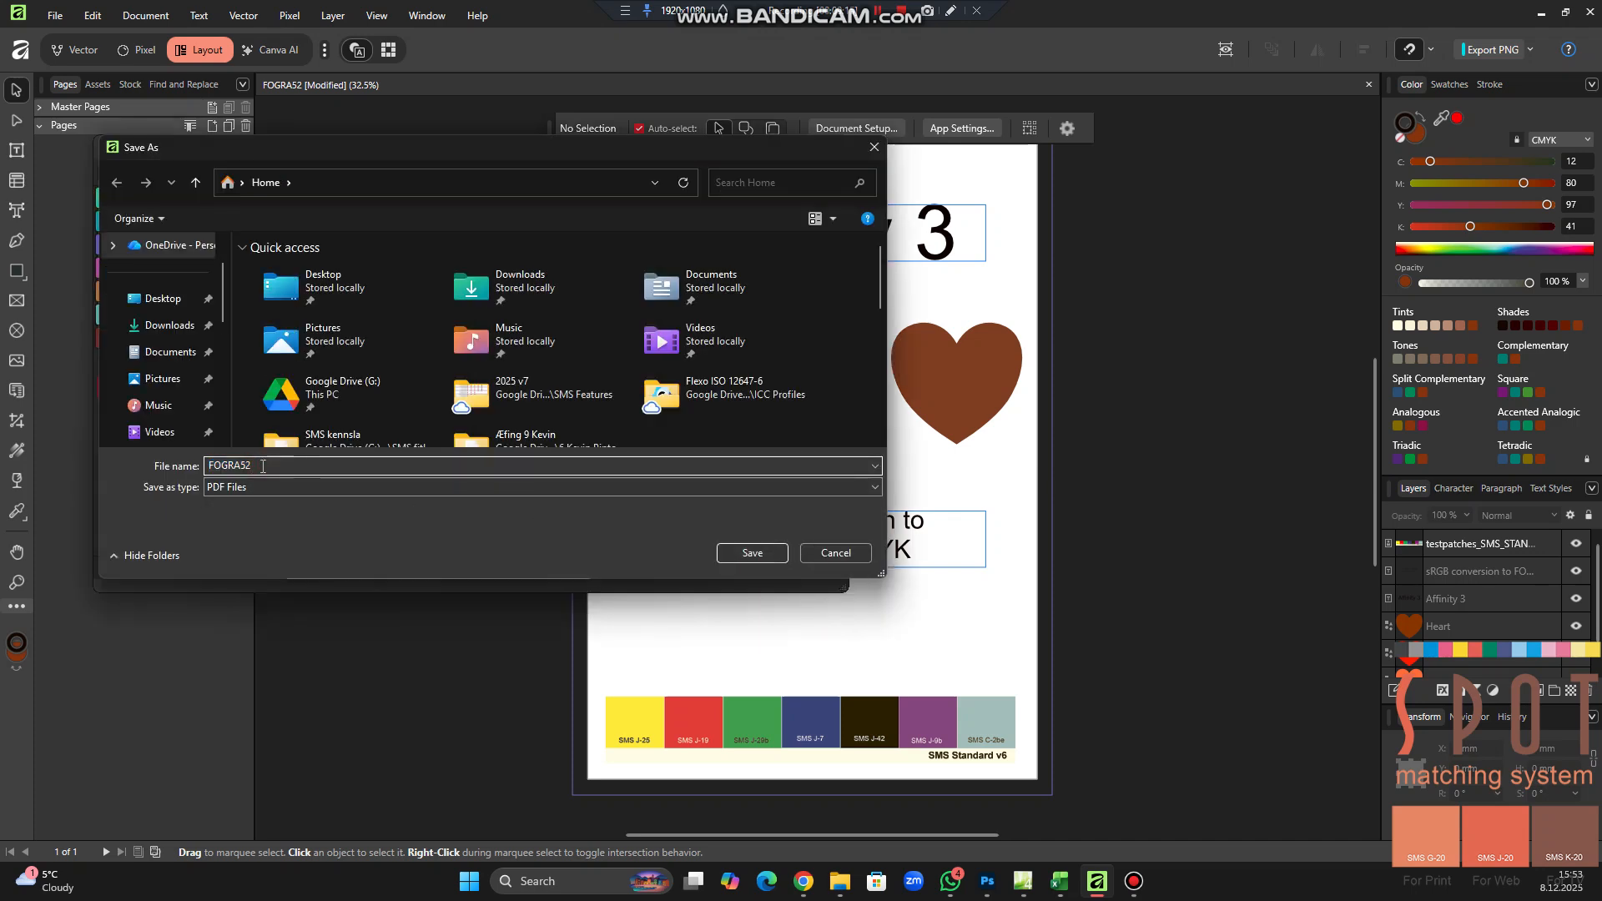
pyautogui.write('_')
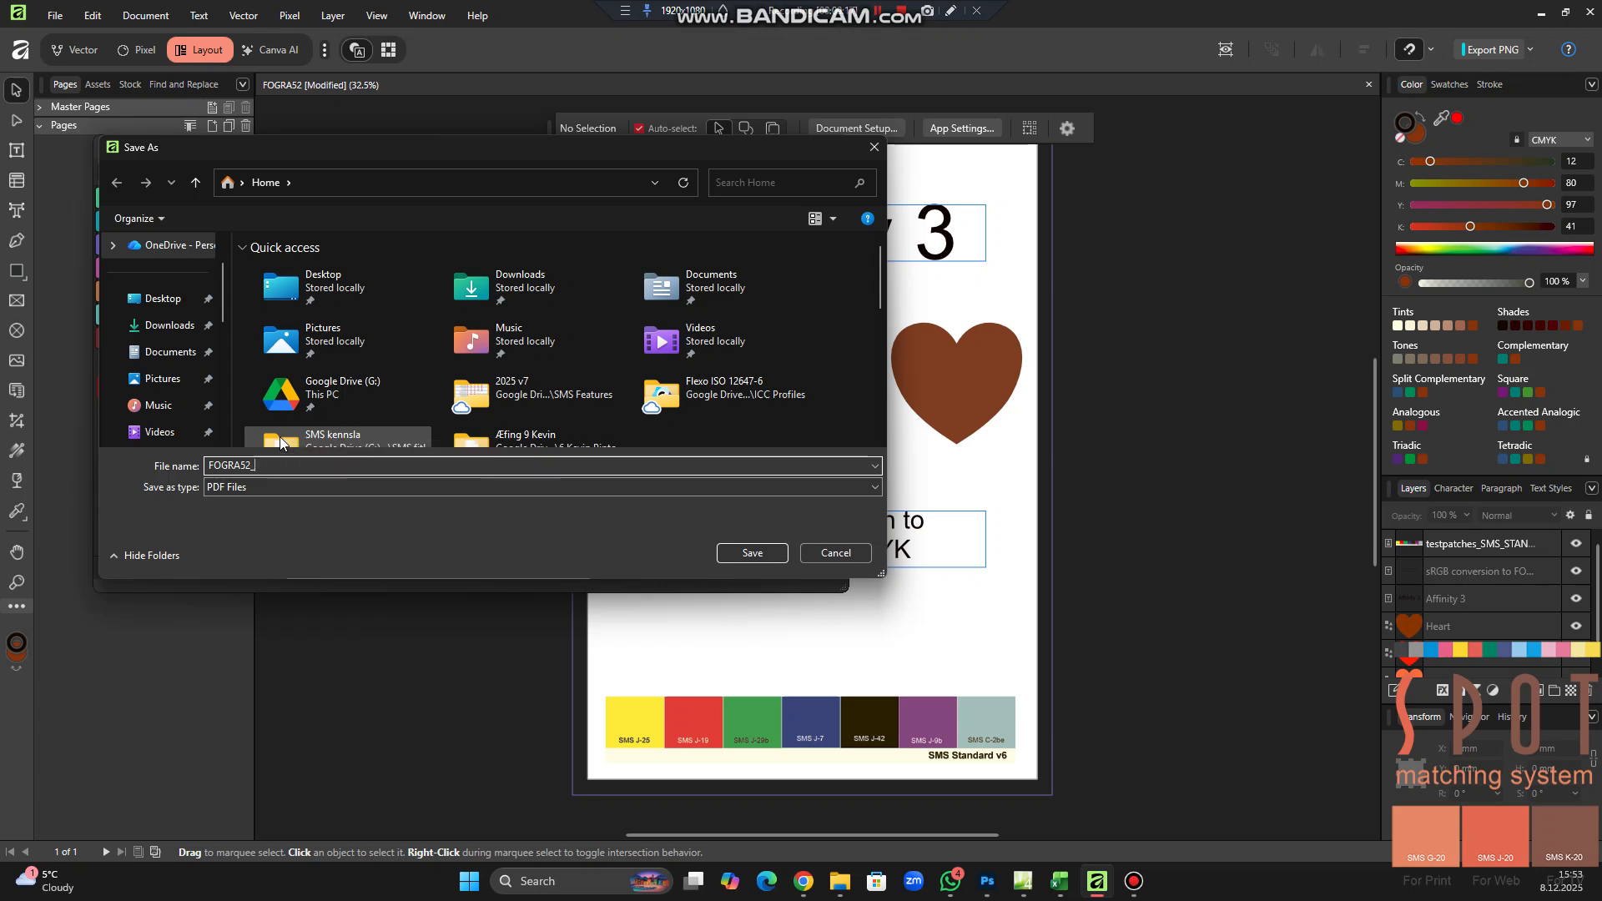
pyautogui.write('with ')
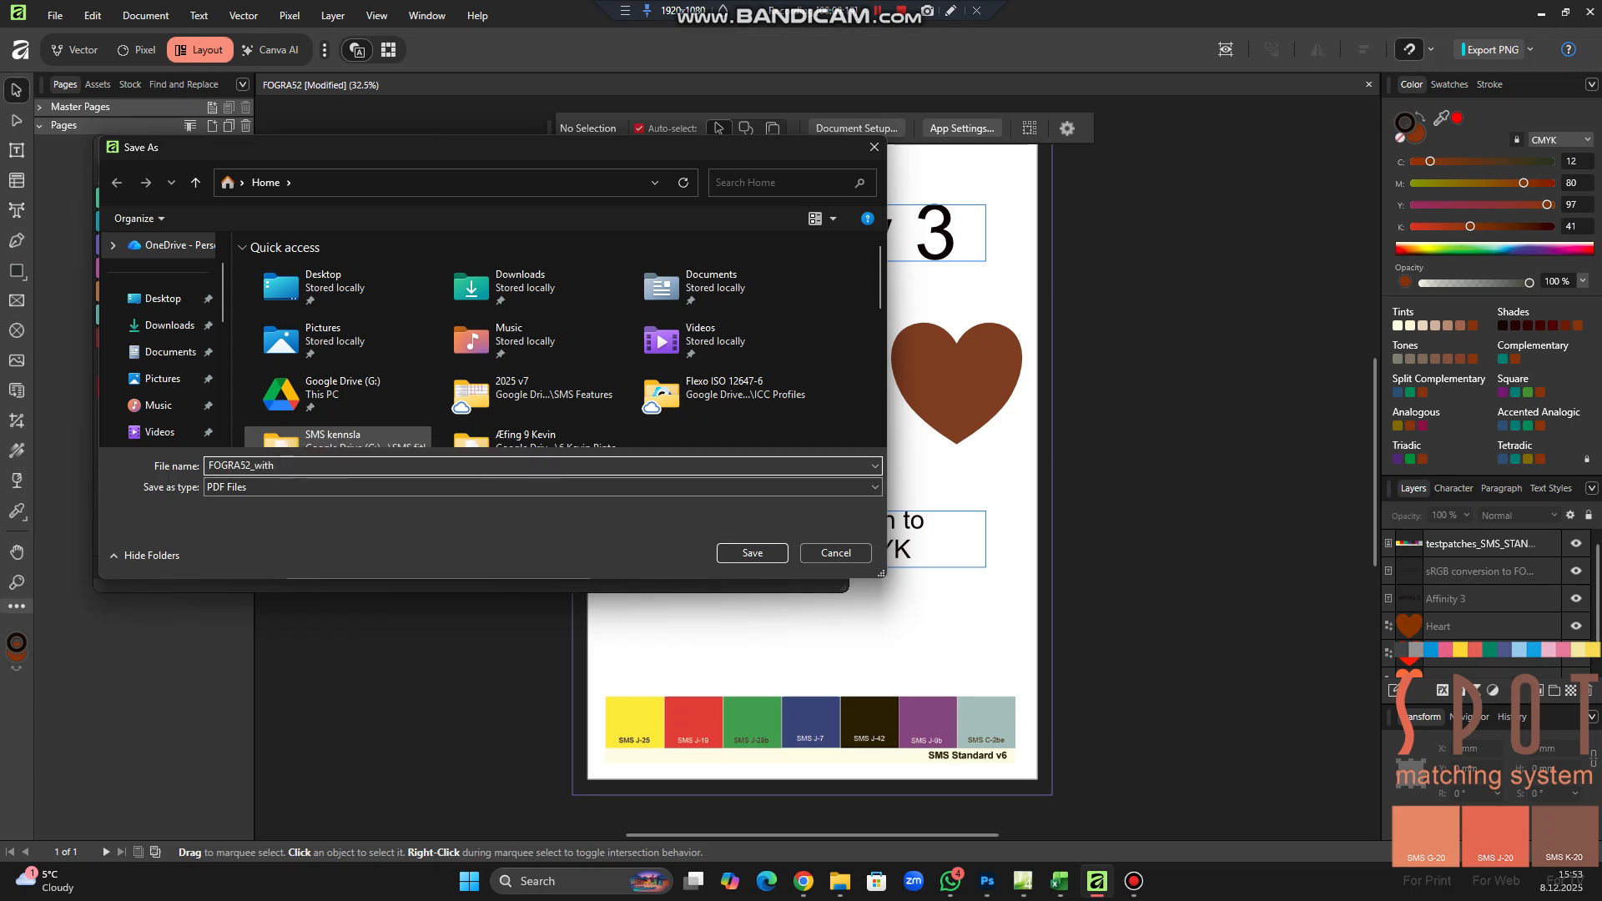
pyautogui.write('controlstrip')
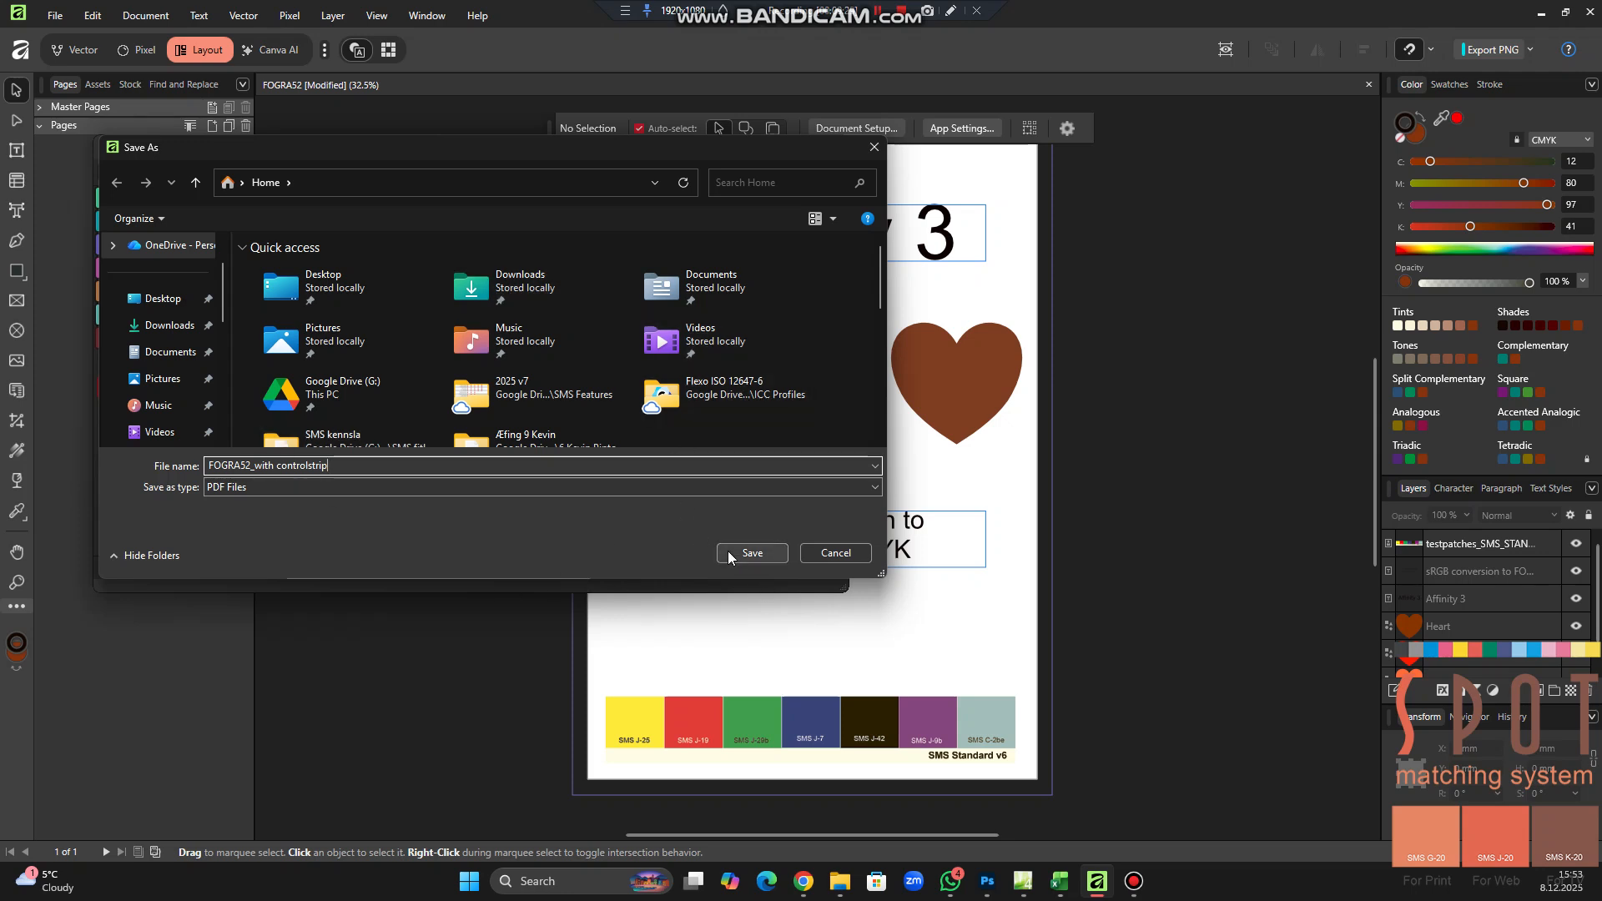
# Try to save the exported PDF directly in the Home location
pyautogui.scroll(-2, 188, 388)
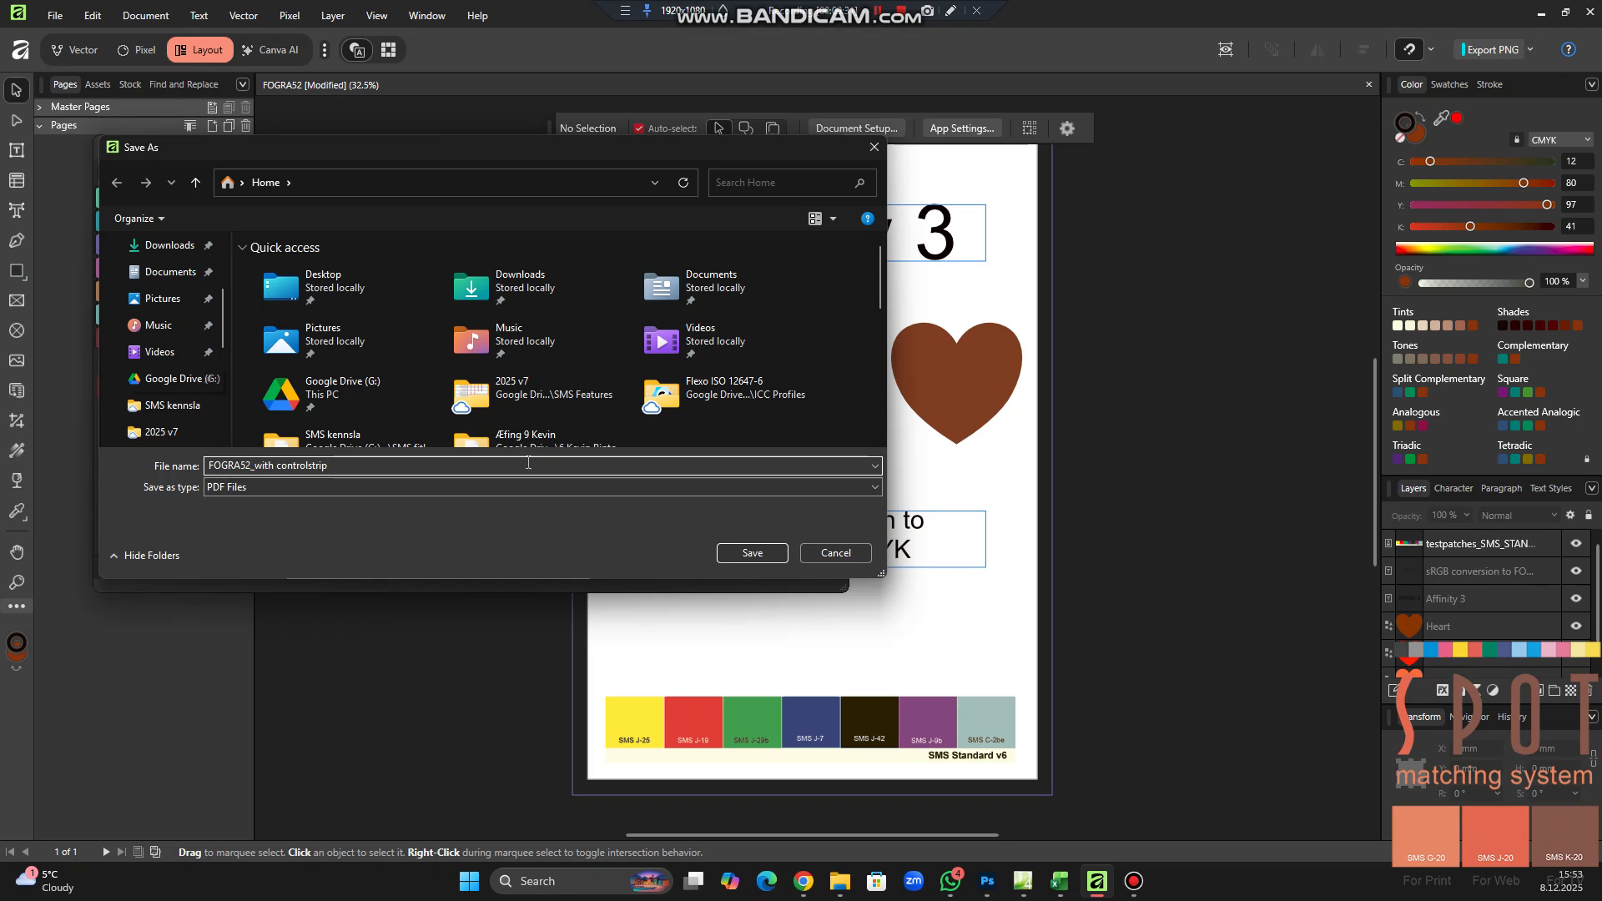
pyautogui.scroll(-2, 584, 415)
pyautogui.scroll(-2, 584, 414)
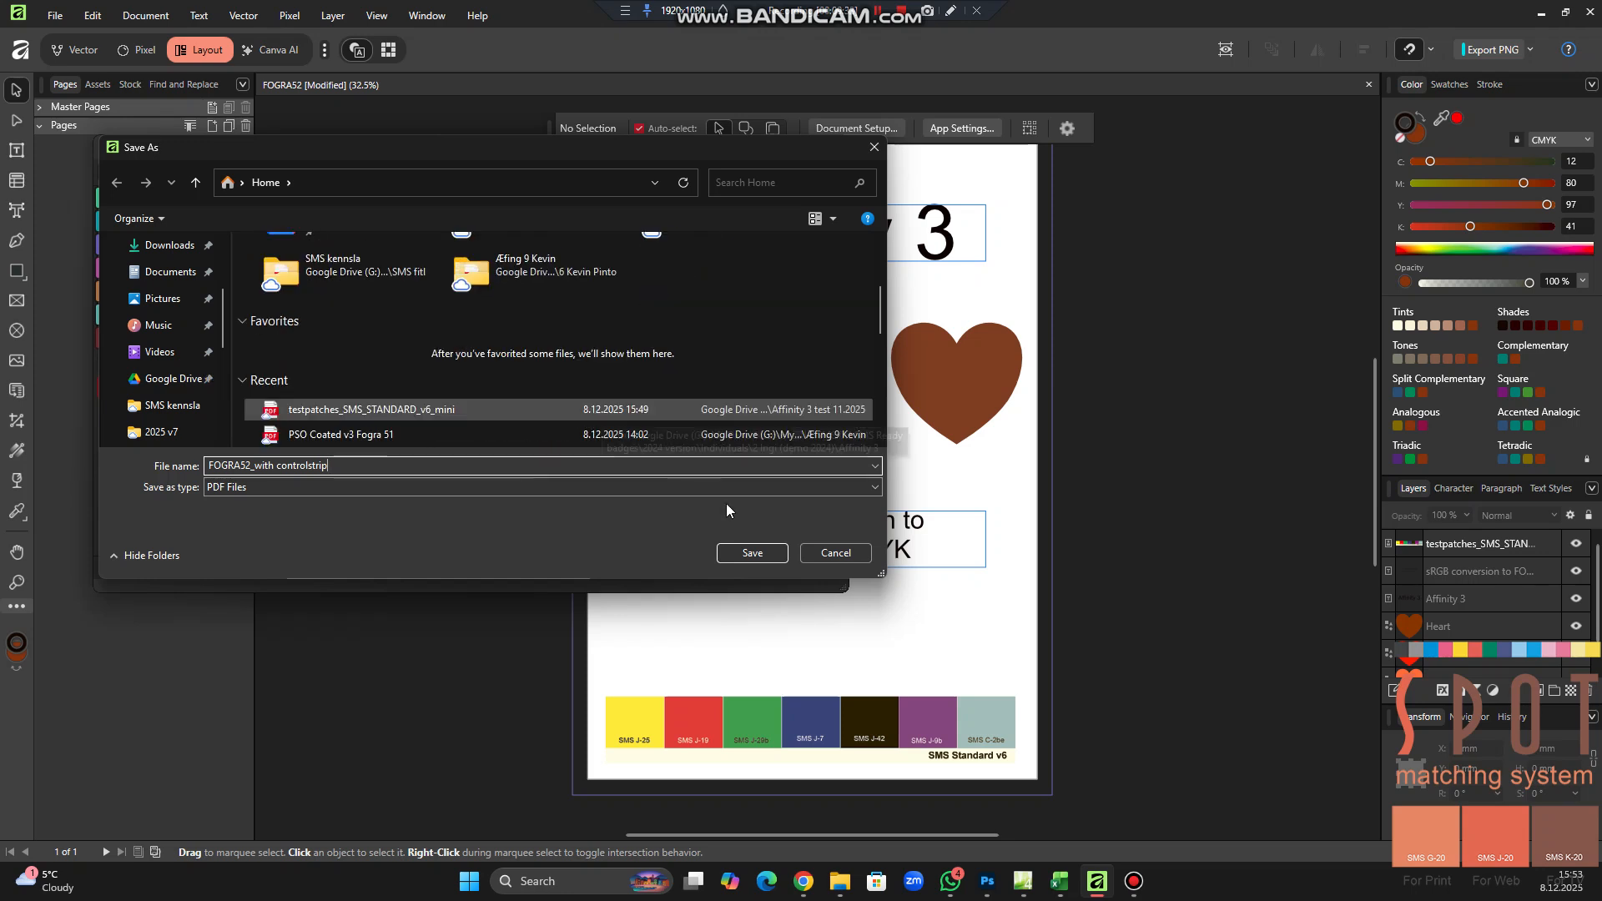
pyautogui.click(743, 557)
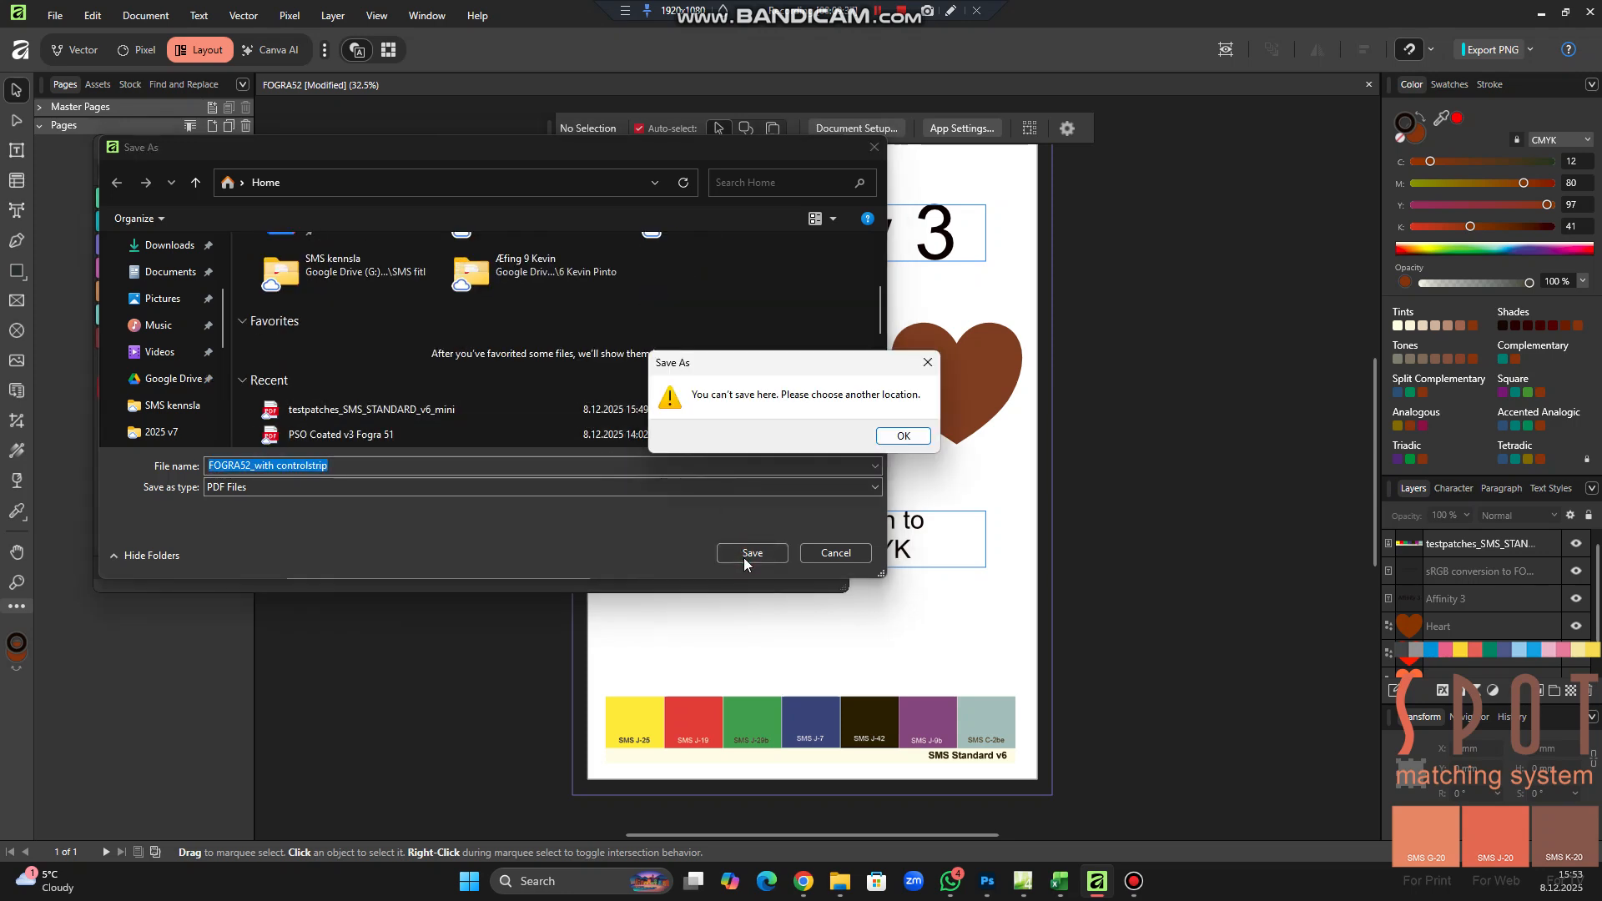
pyautogui.click(903, 435)
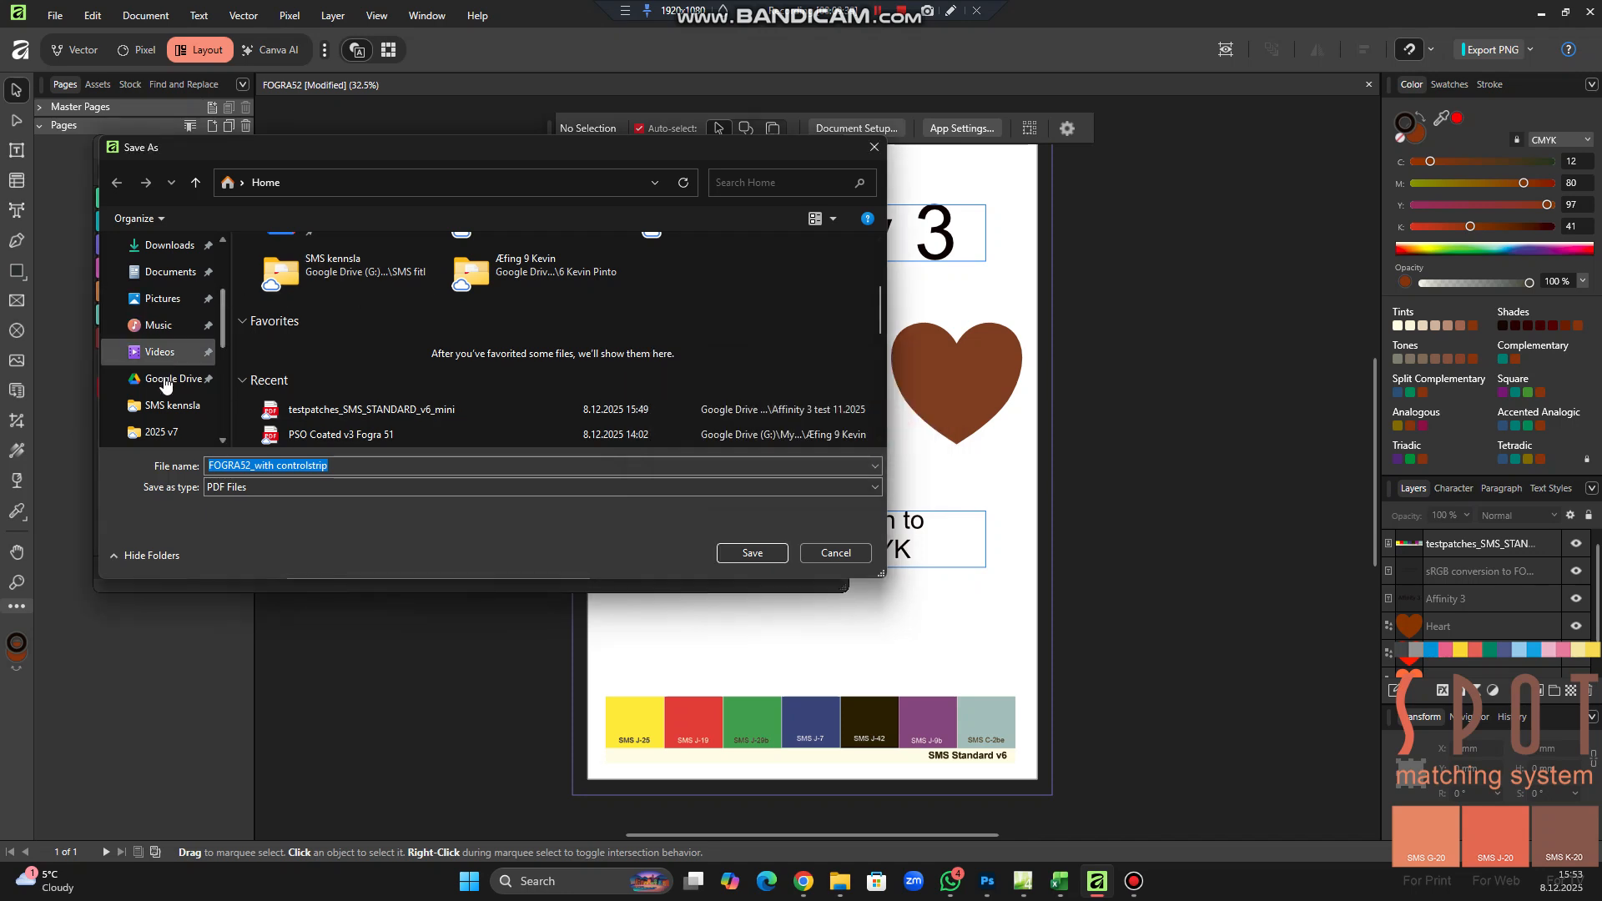
# Browse to the "Affinity 3 test 11.2025" folder inside the demo 2024 individual's folder and save the press-ready PDF there
pyautogui.scroll(2, 159, 392)
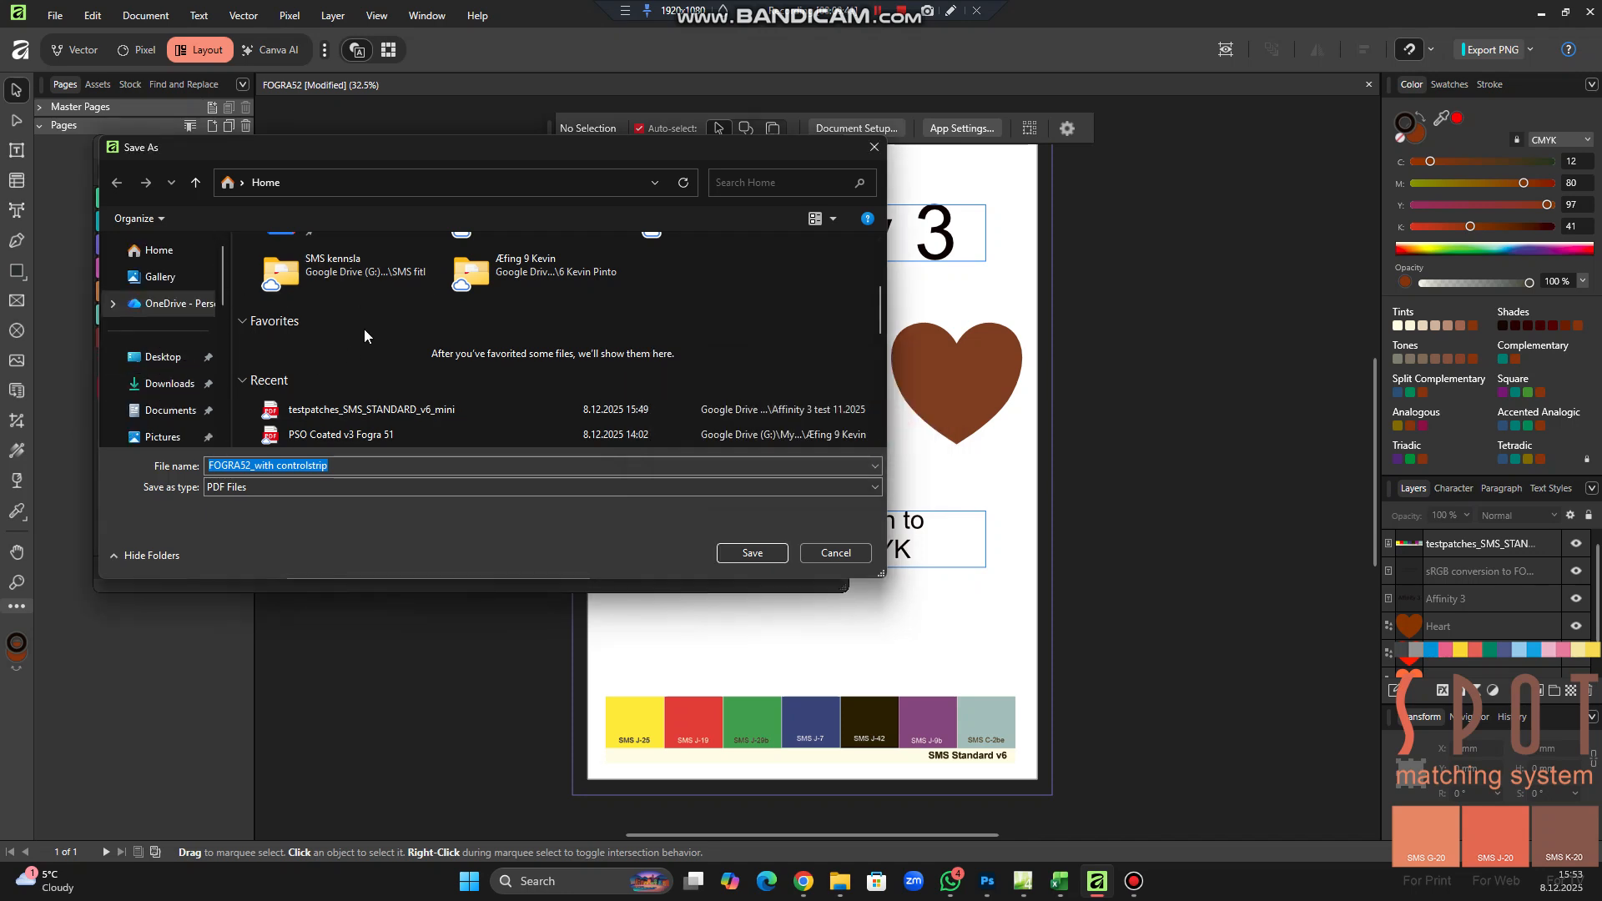
pyautogui.click(561, 284)
pyautogui.click(561, 284)
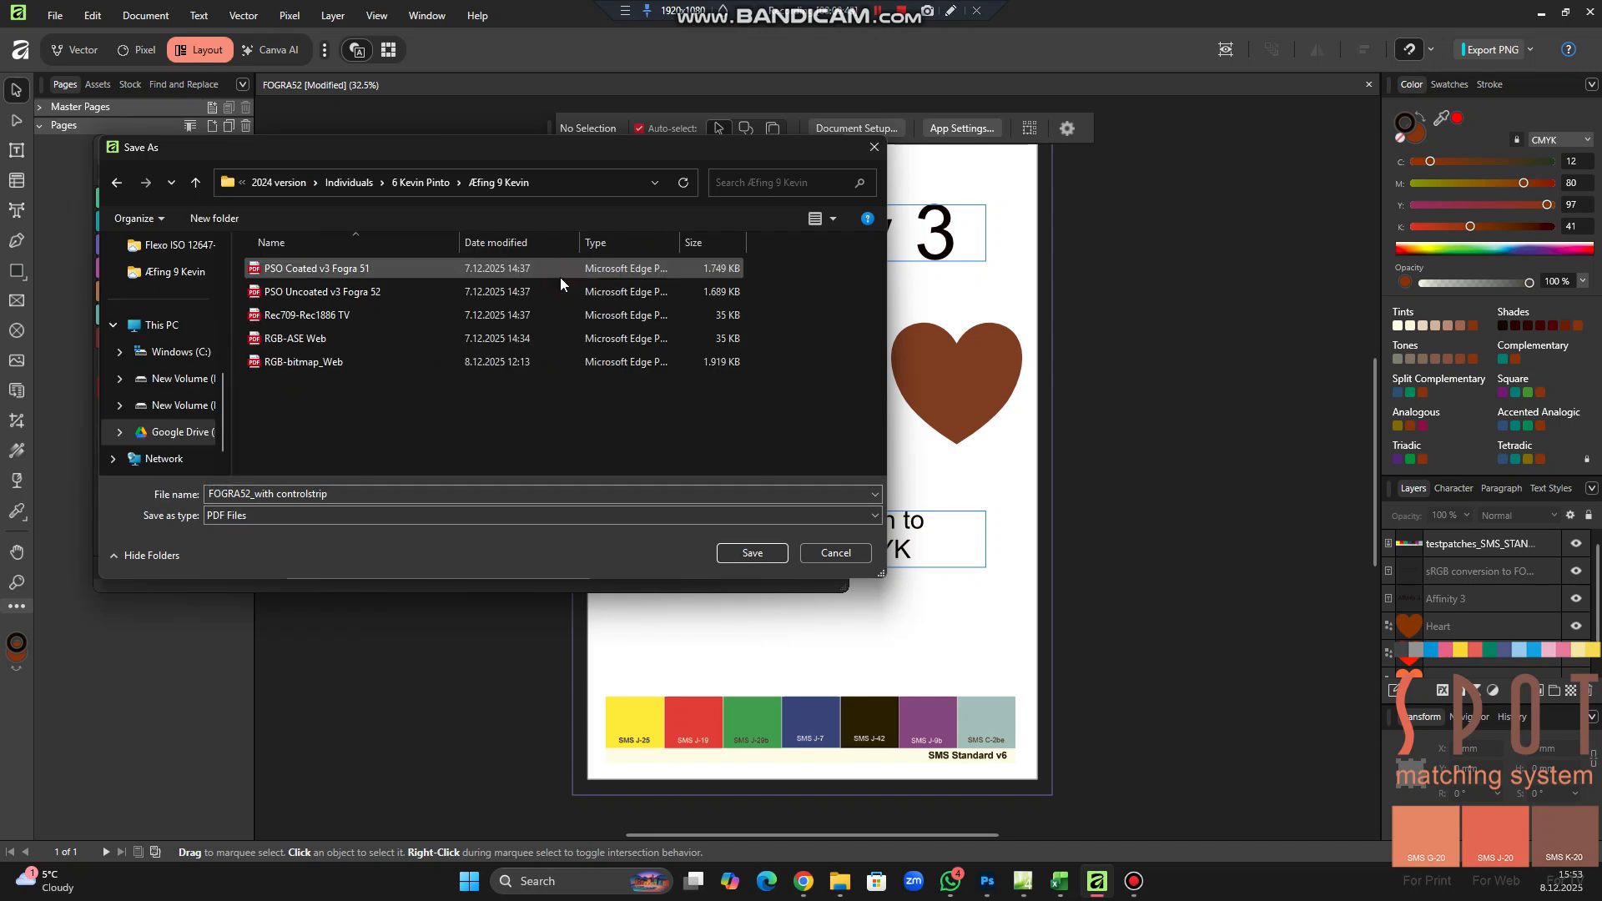
pyautogui.click(340, 182)
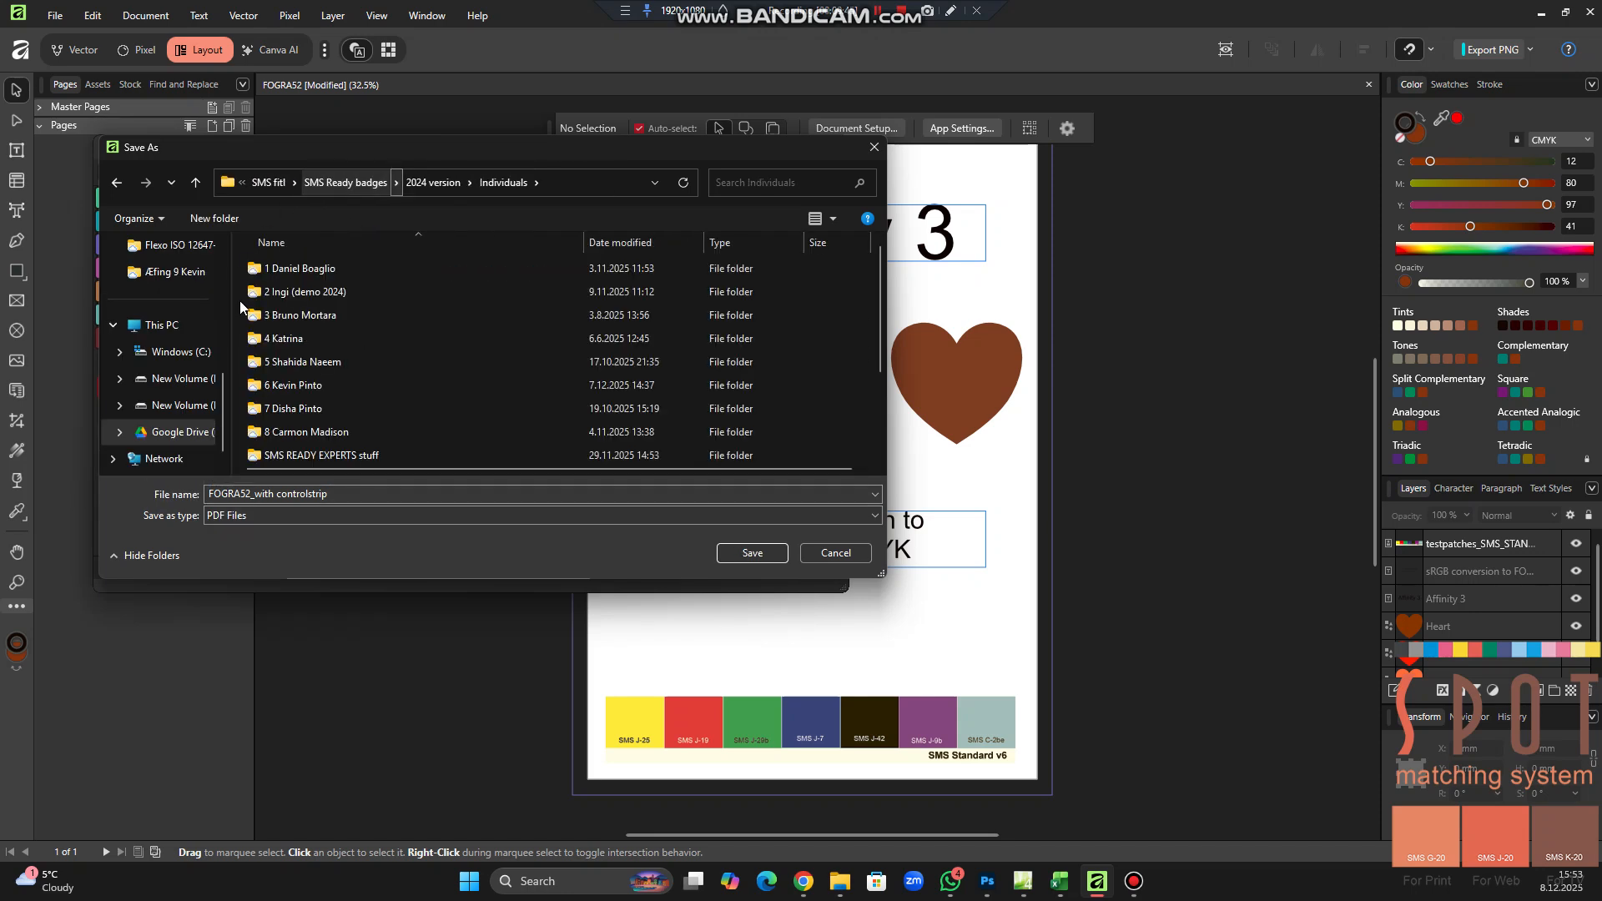
pyautogui.doubleClick(269, 297)
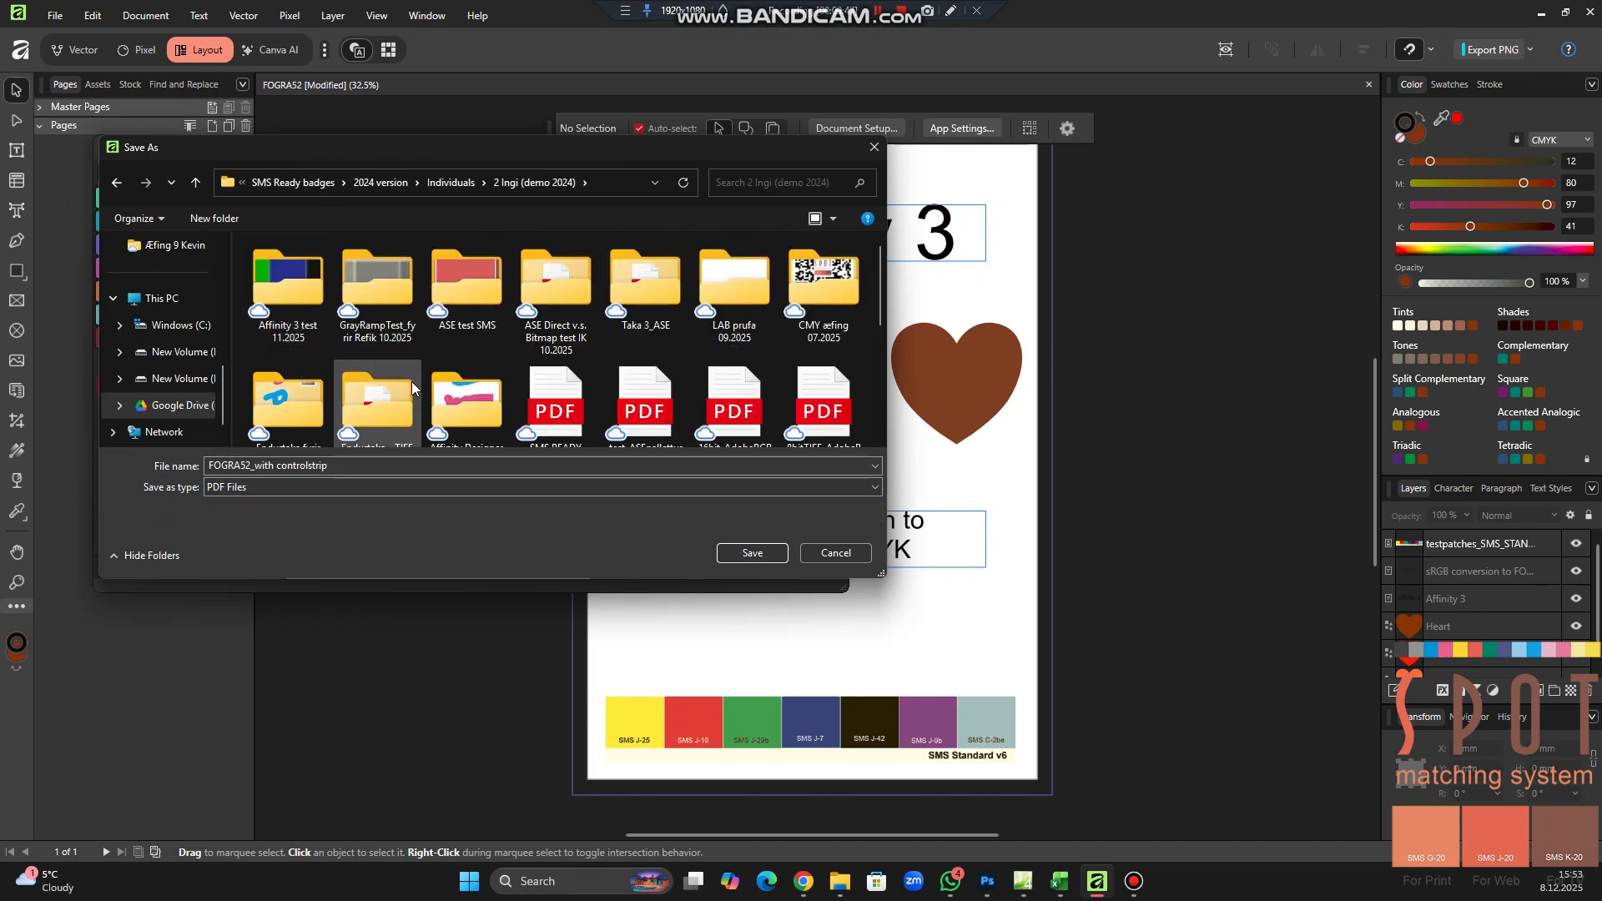
pyautogui.doubleClick(268, 289)
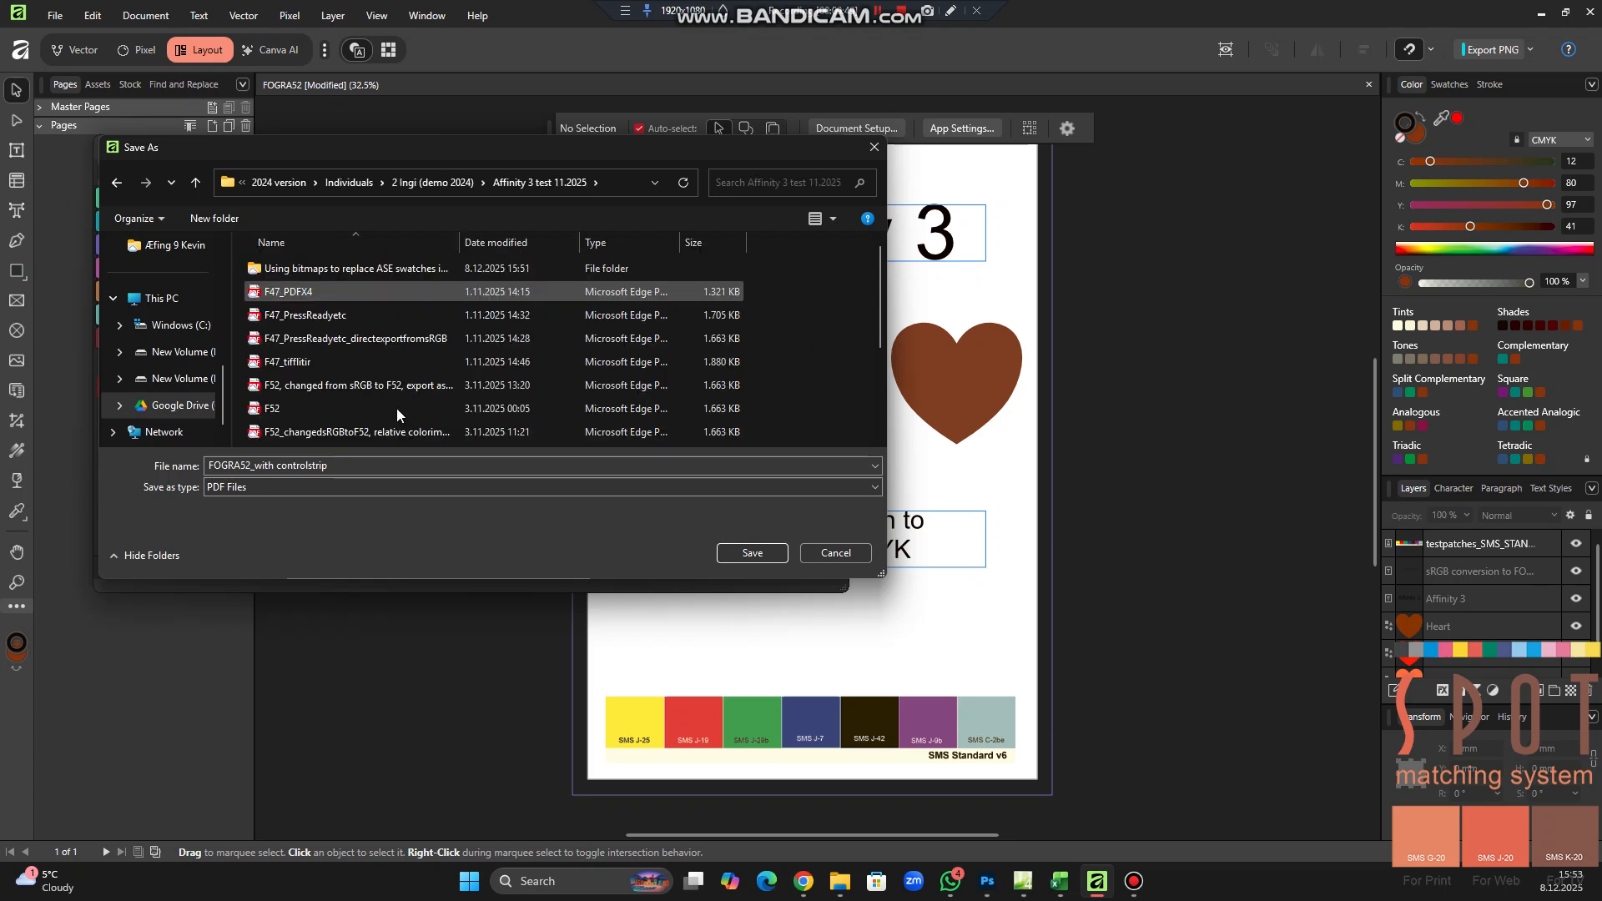
pyautogui.click(752, 555)
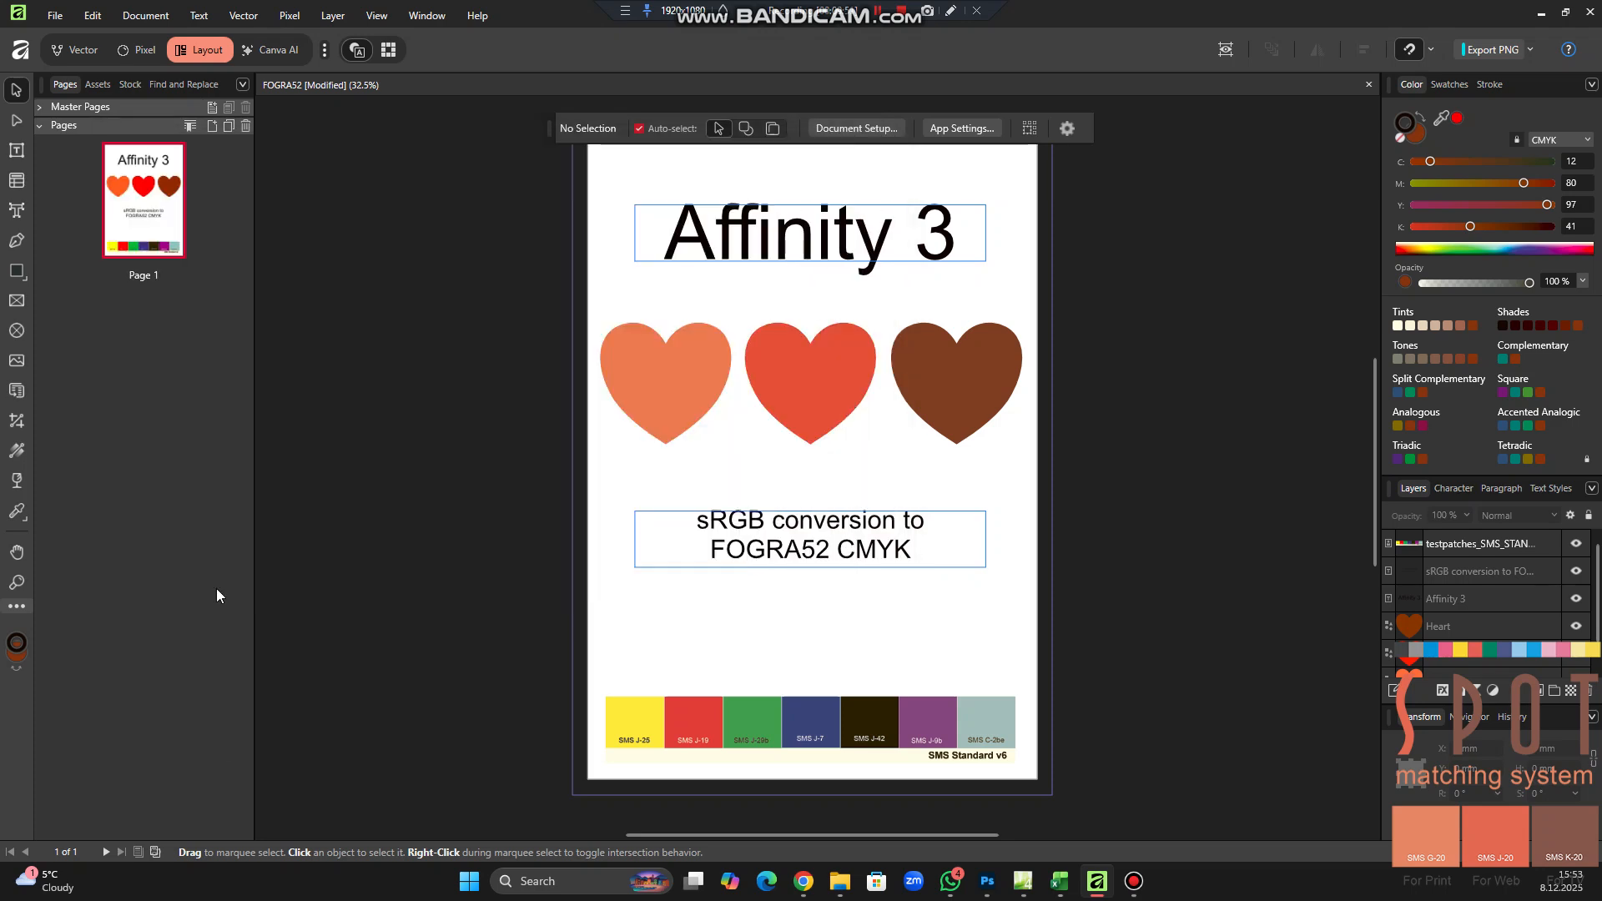